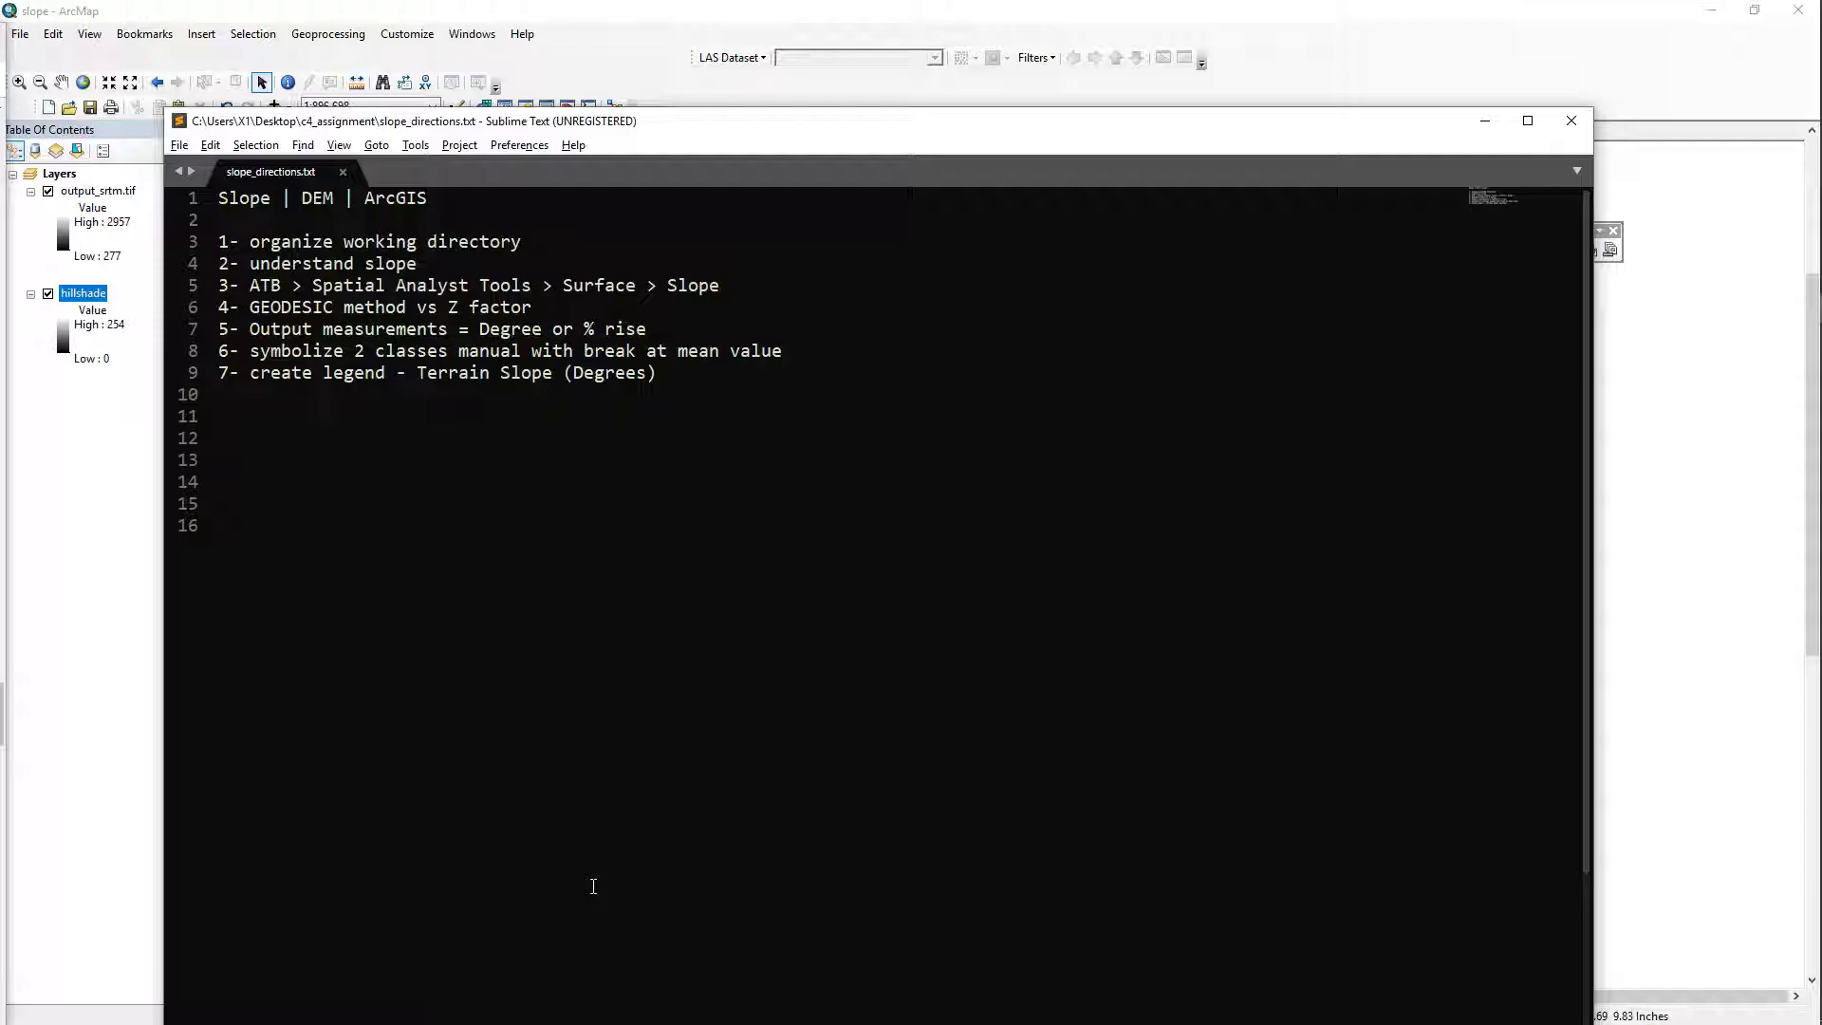
Examine the contents of the input_raster and surface_exports folders in the c4_assignment working directory.
text(n)
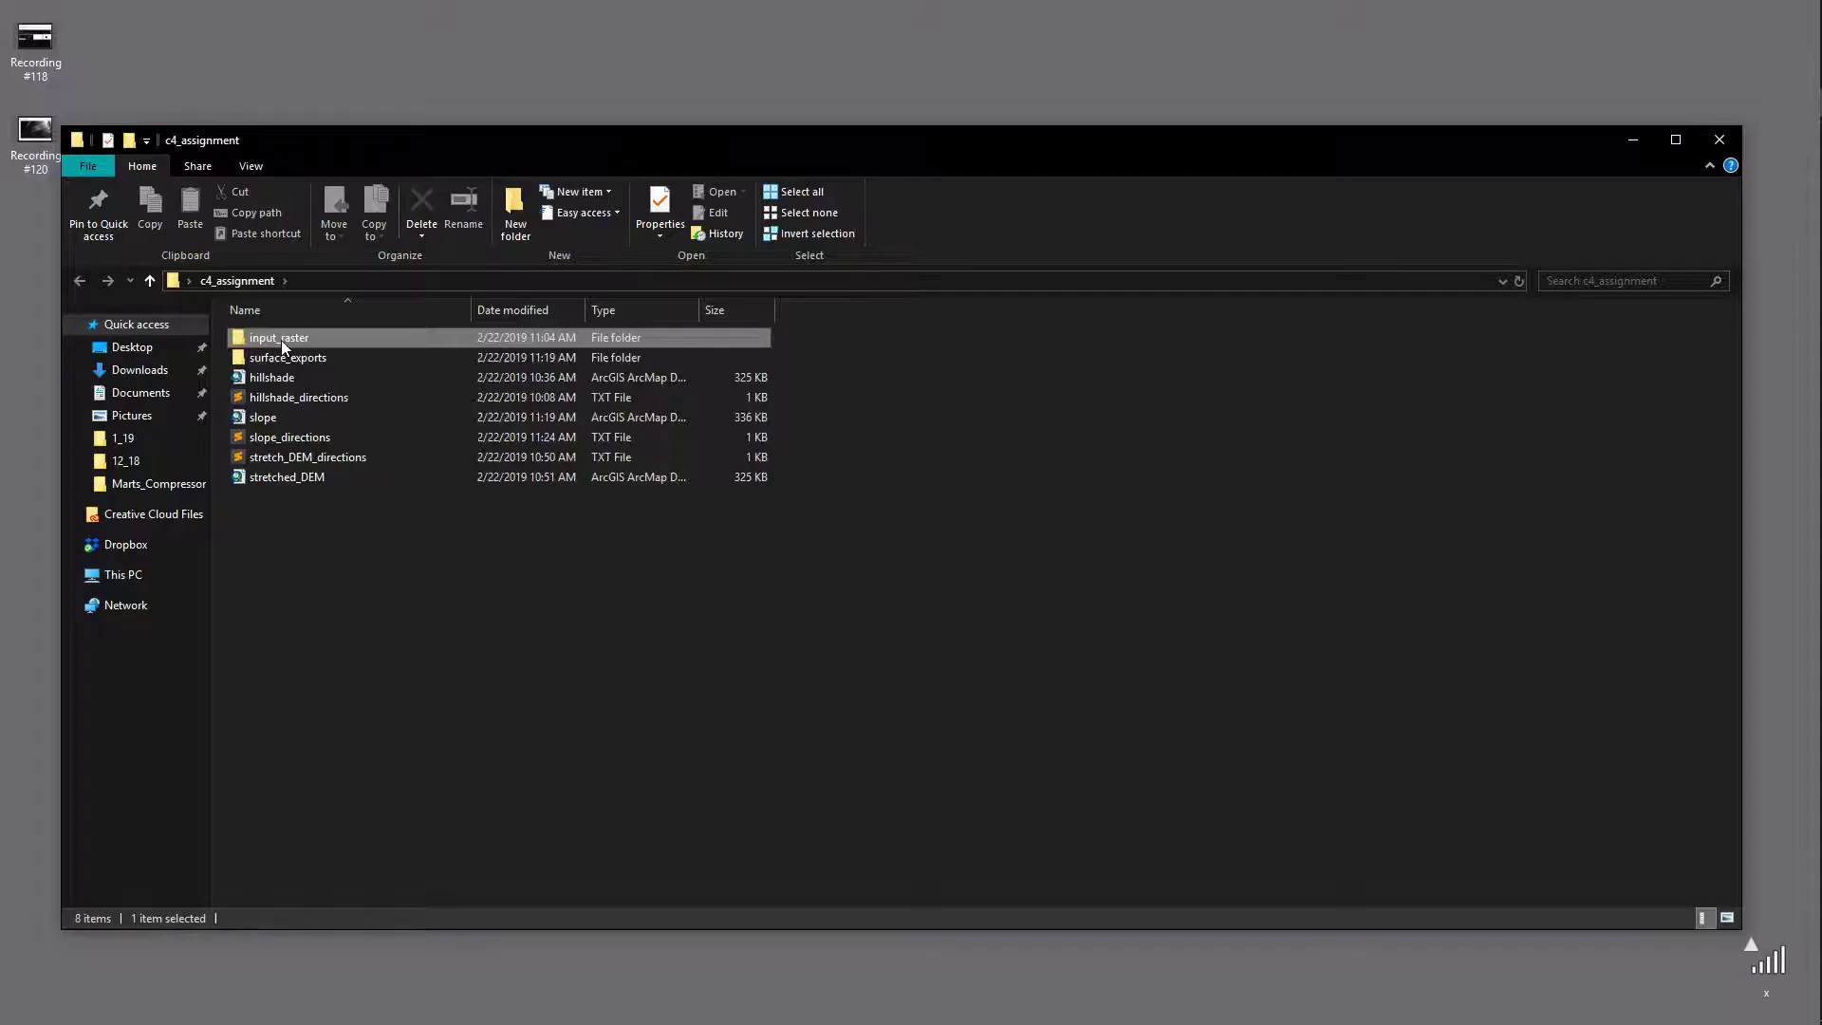
double_click(281, 339)
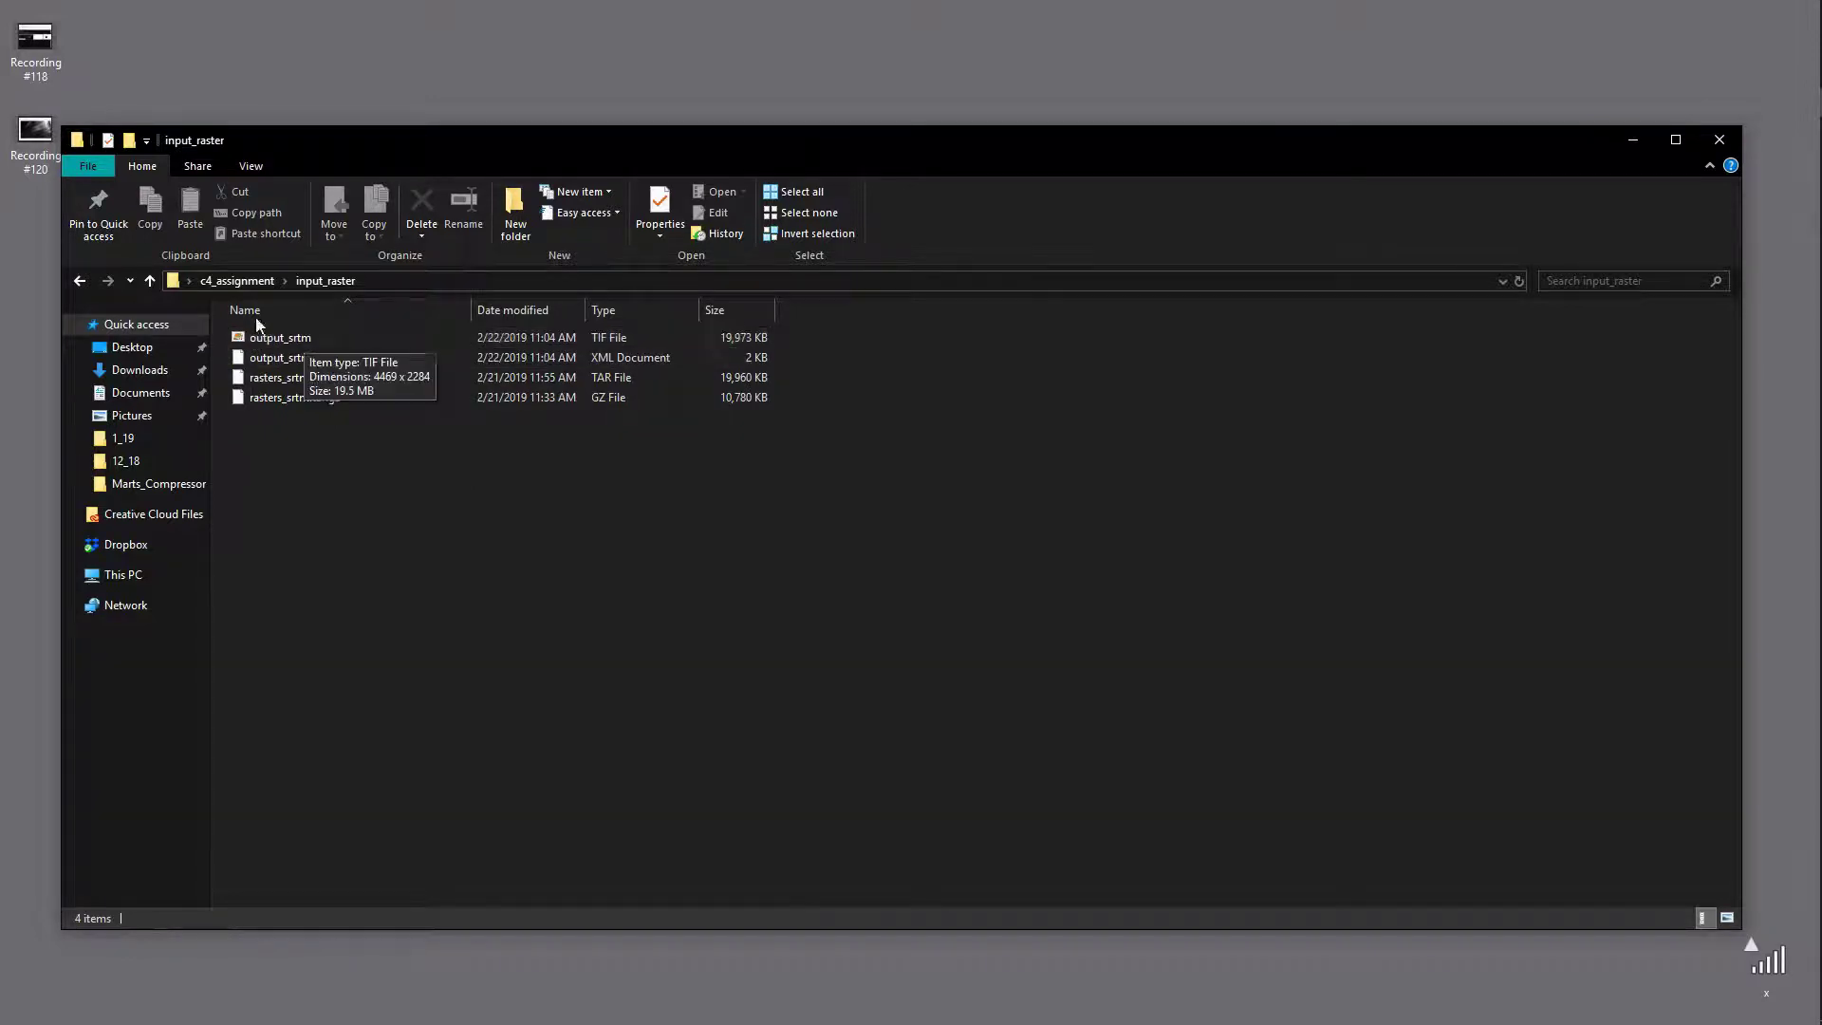
key(alt+Left)
double_click(313, 358)
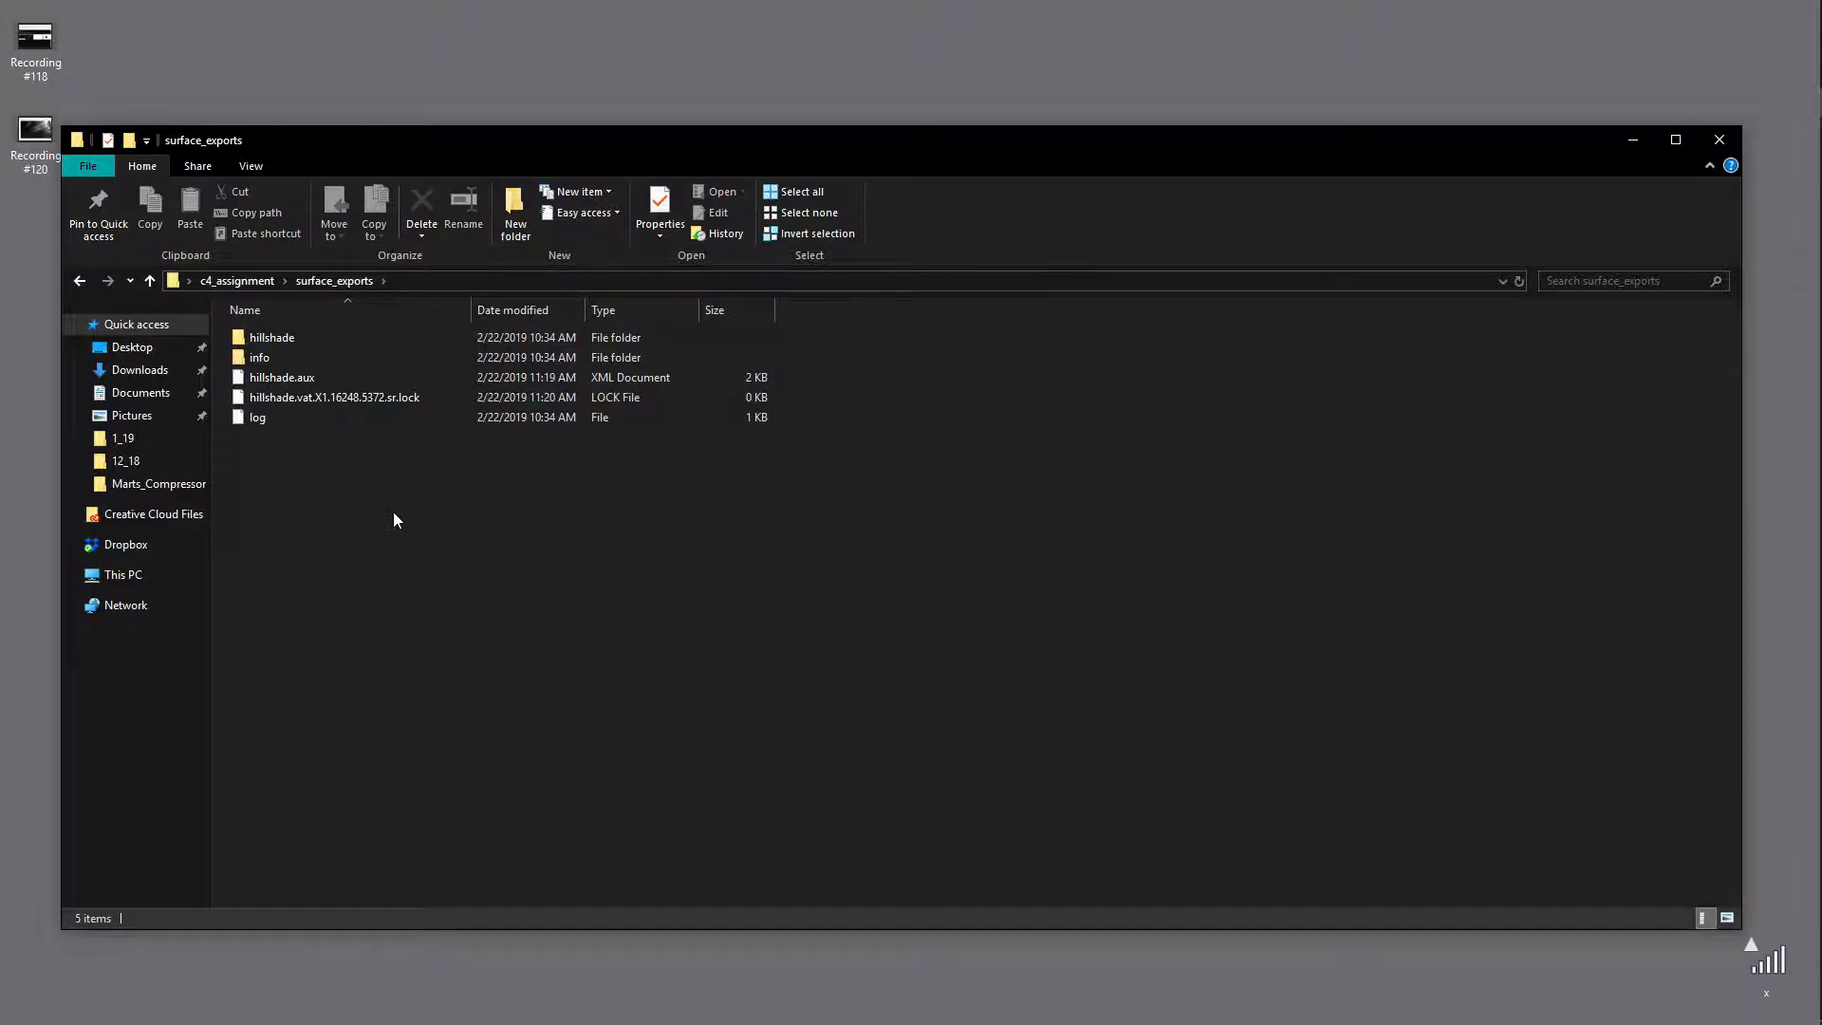
key(alt+Tab)
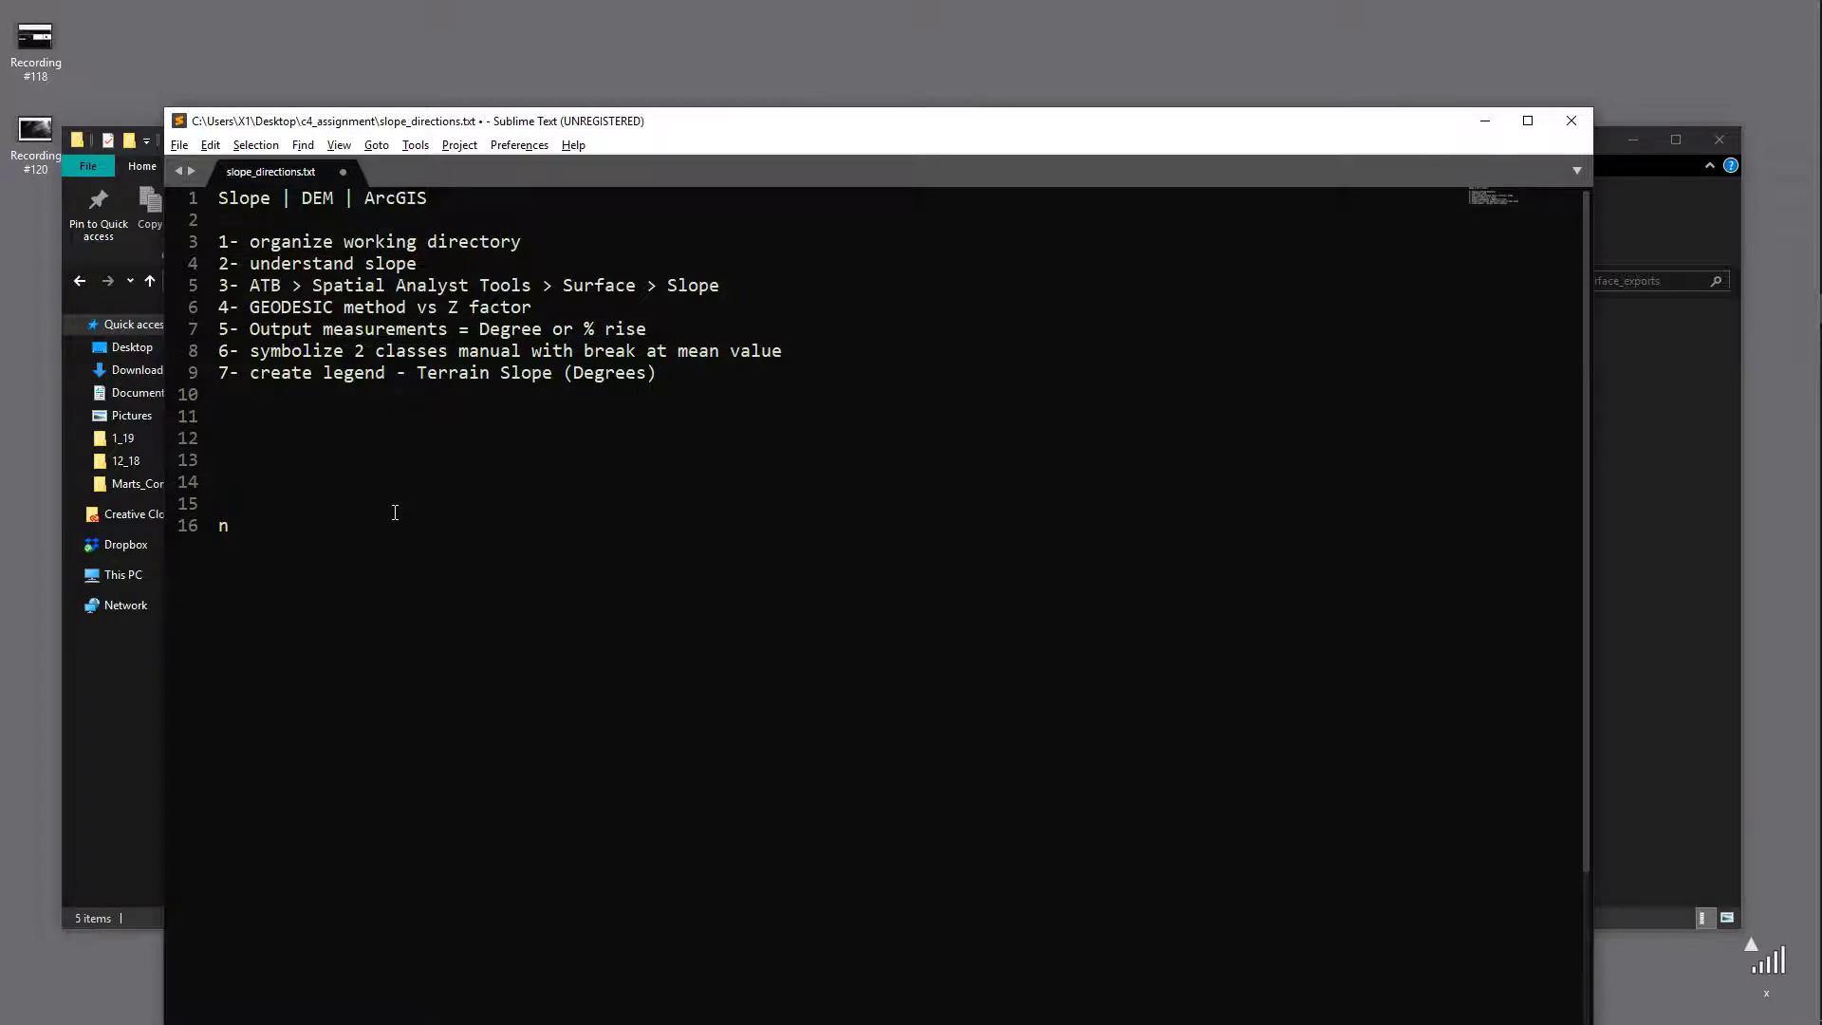
Switch to ArcMap and toggle the output_srtm.tif layer's visibility to compare it with the hillshade beneath.
key(alt+Tab)
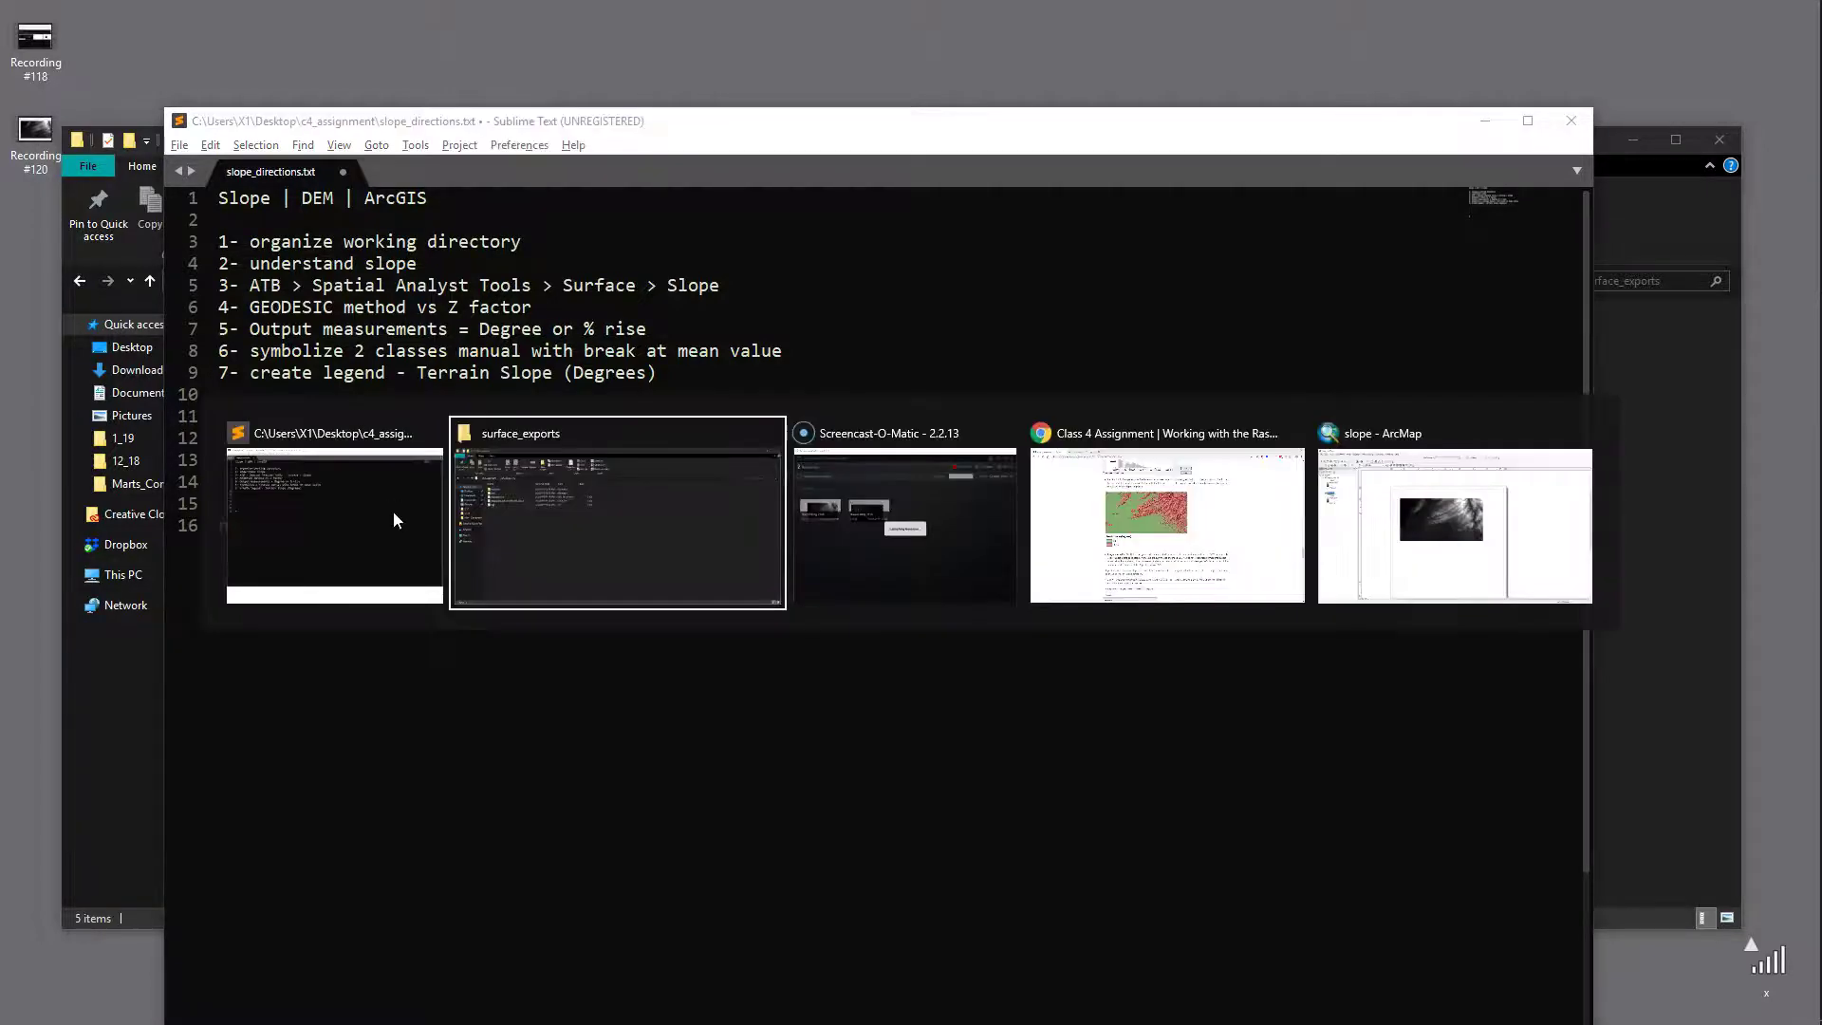
key(alt+Tab)
key(alt+Tab)
key(alt+Tab)
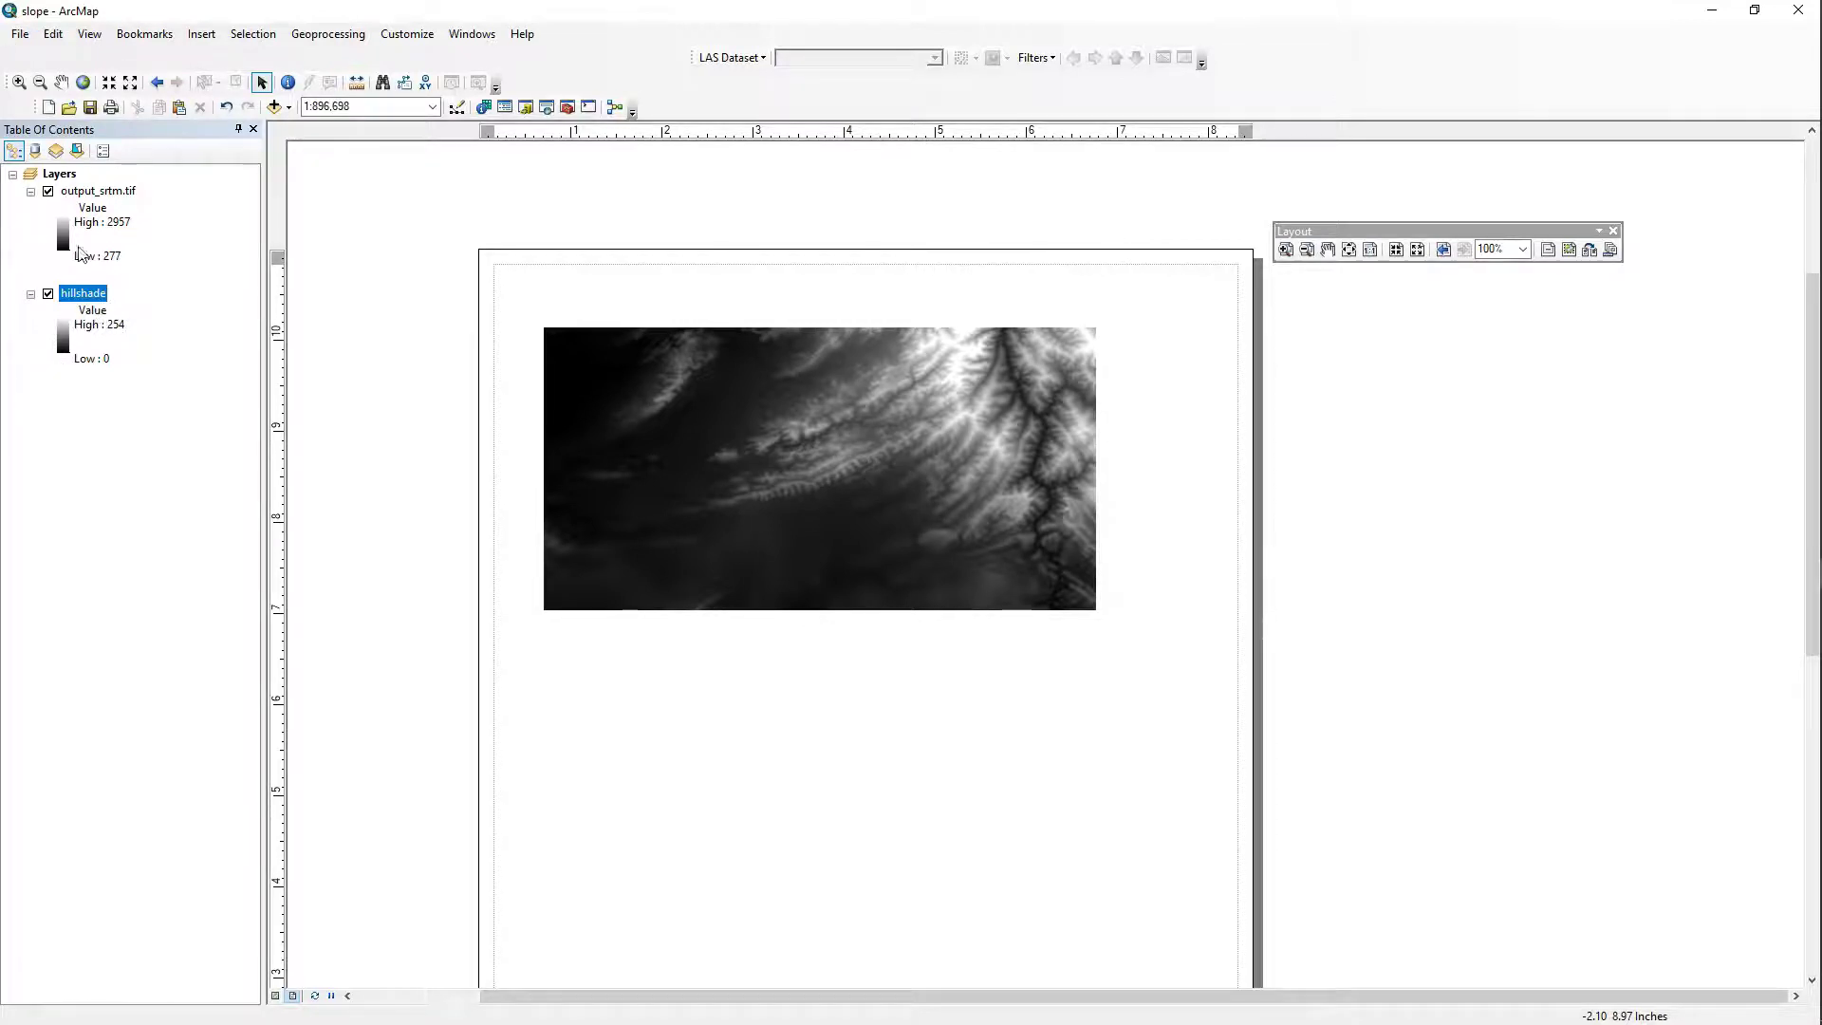
ctrl+click(49, 192)
click(48, 191)
click(48, 192)
click(49, 192)
click(49, 191)
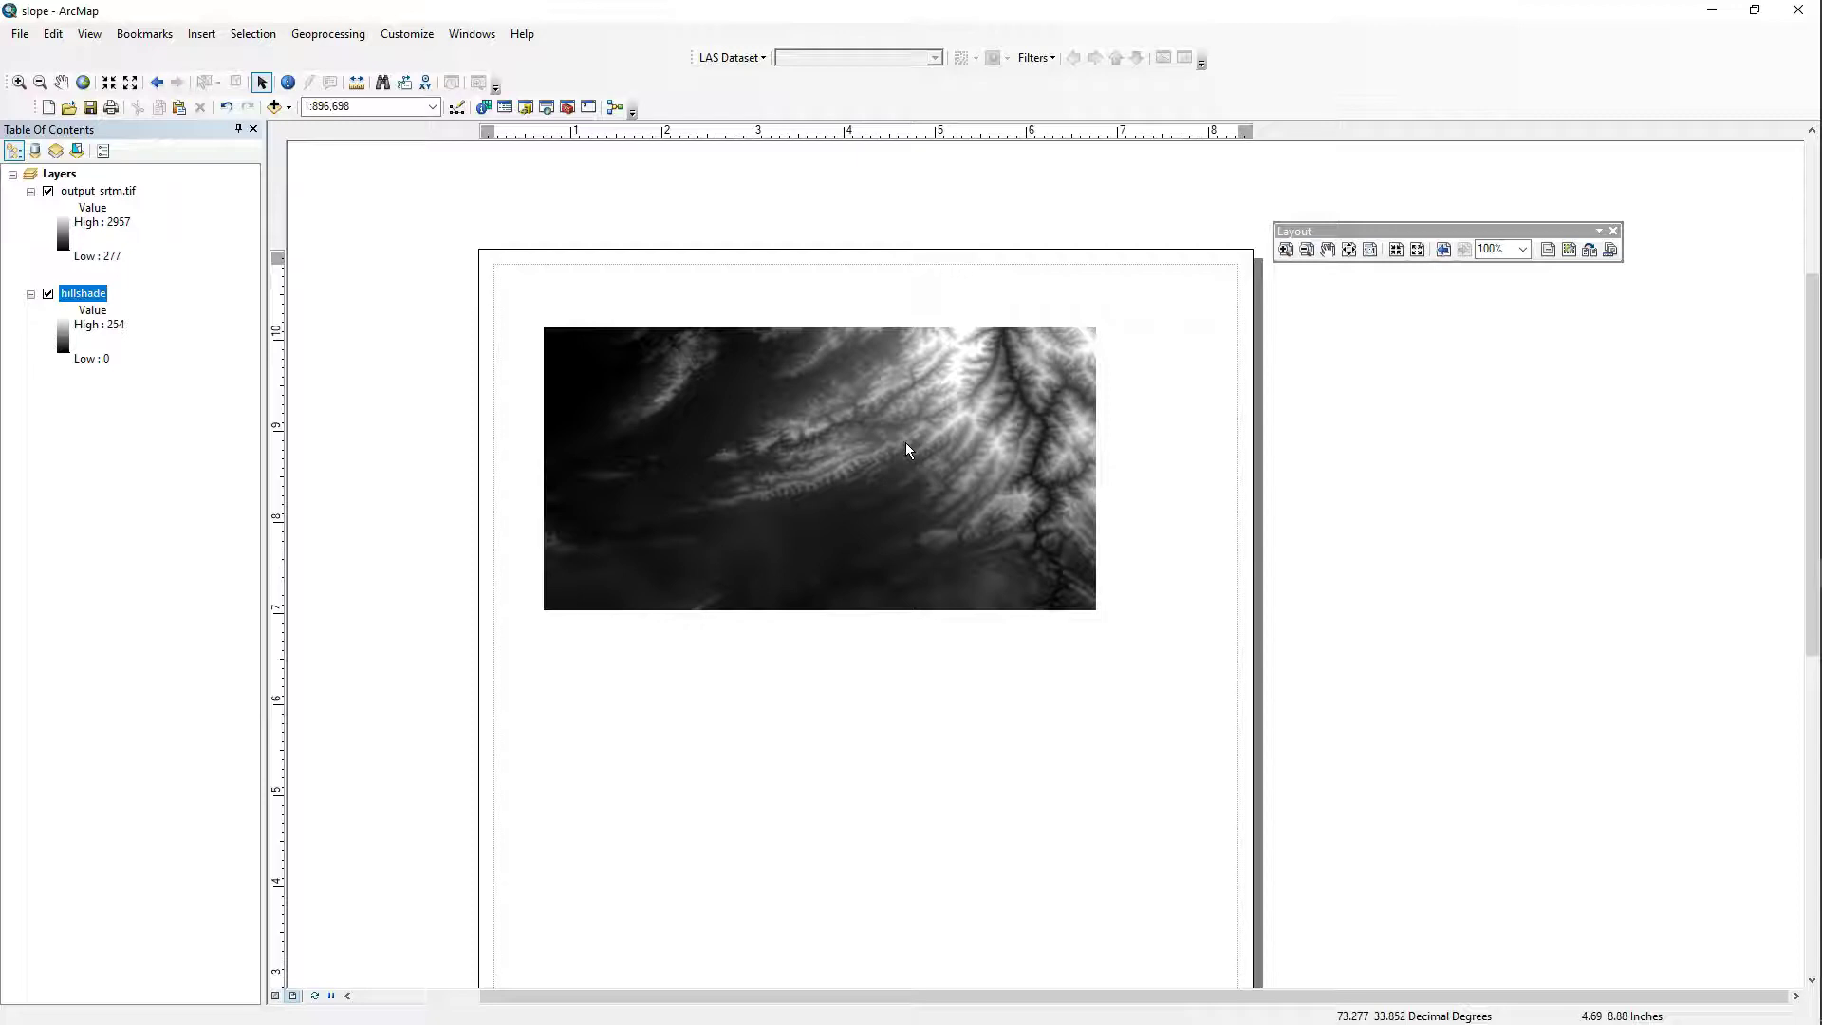
Display ArcToolbox and locate the Slope tool in the Surface toolset of Spatial Analyst Tools.
click(568, 106)
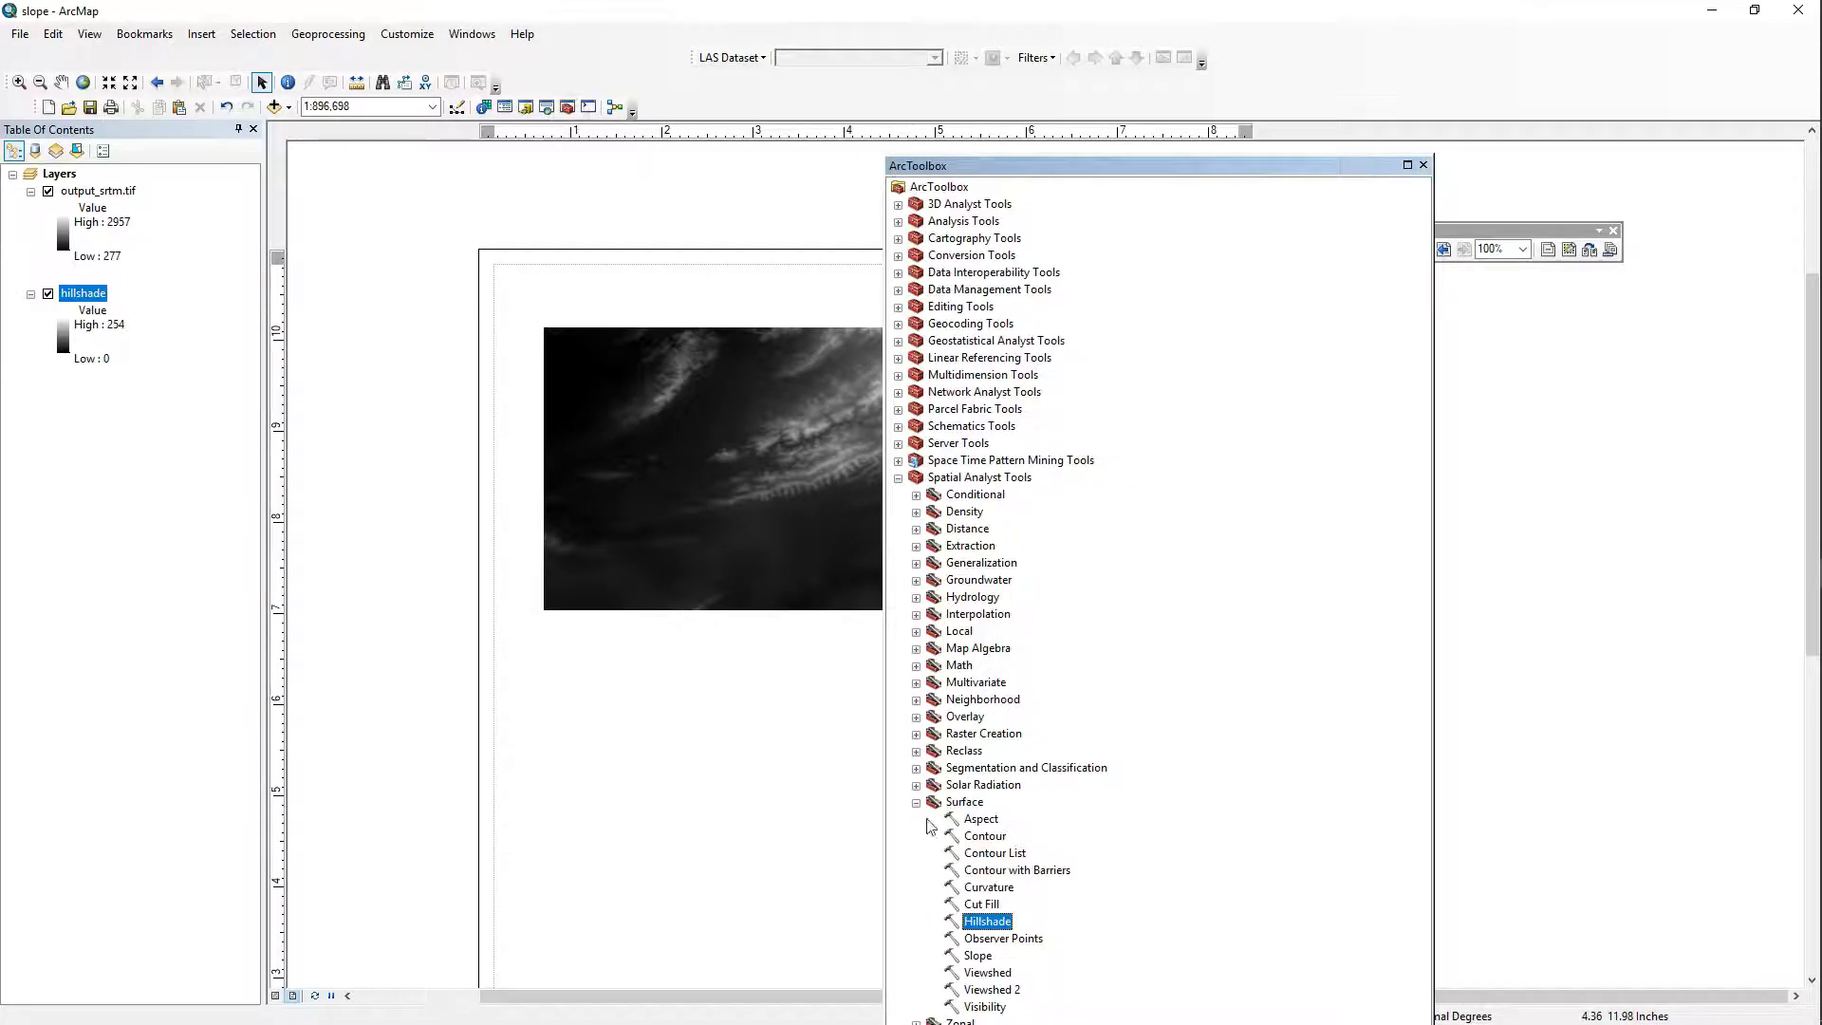
click(939, 477)
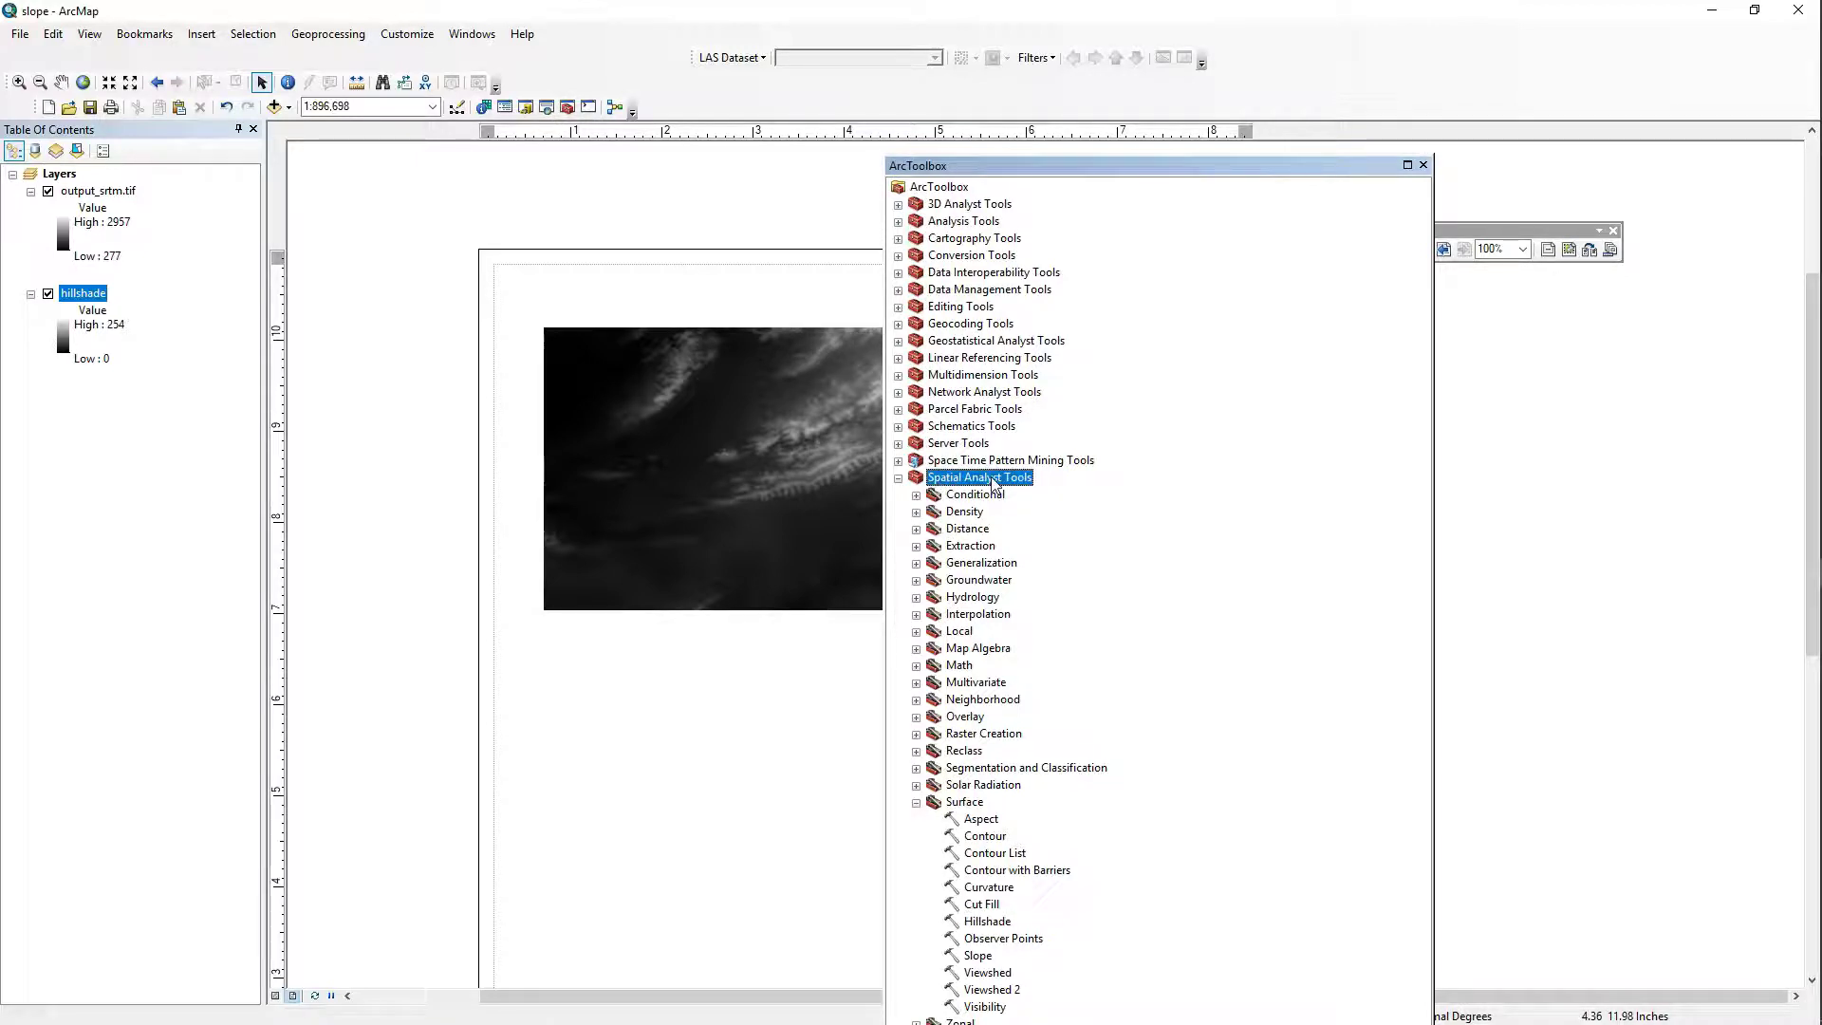
click(987, 957)
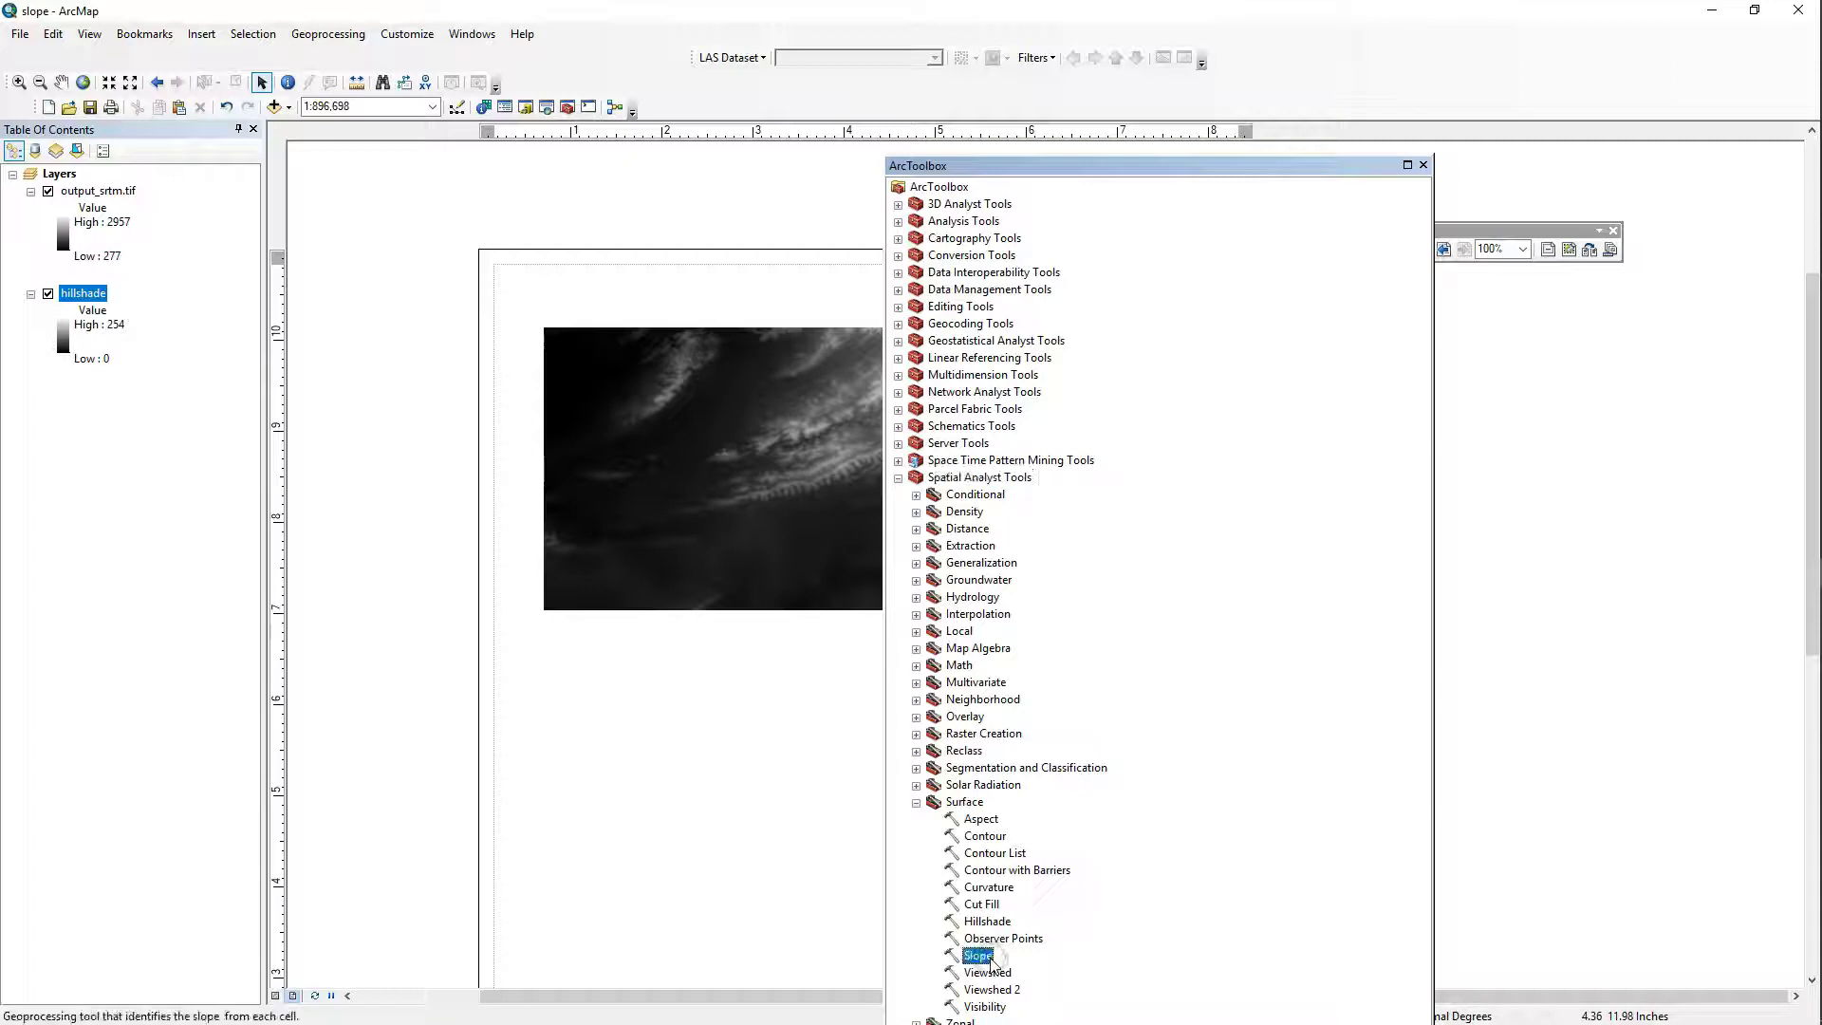
Check whether the Spatial Analyst extension is enabled.
click(393, 40)
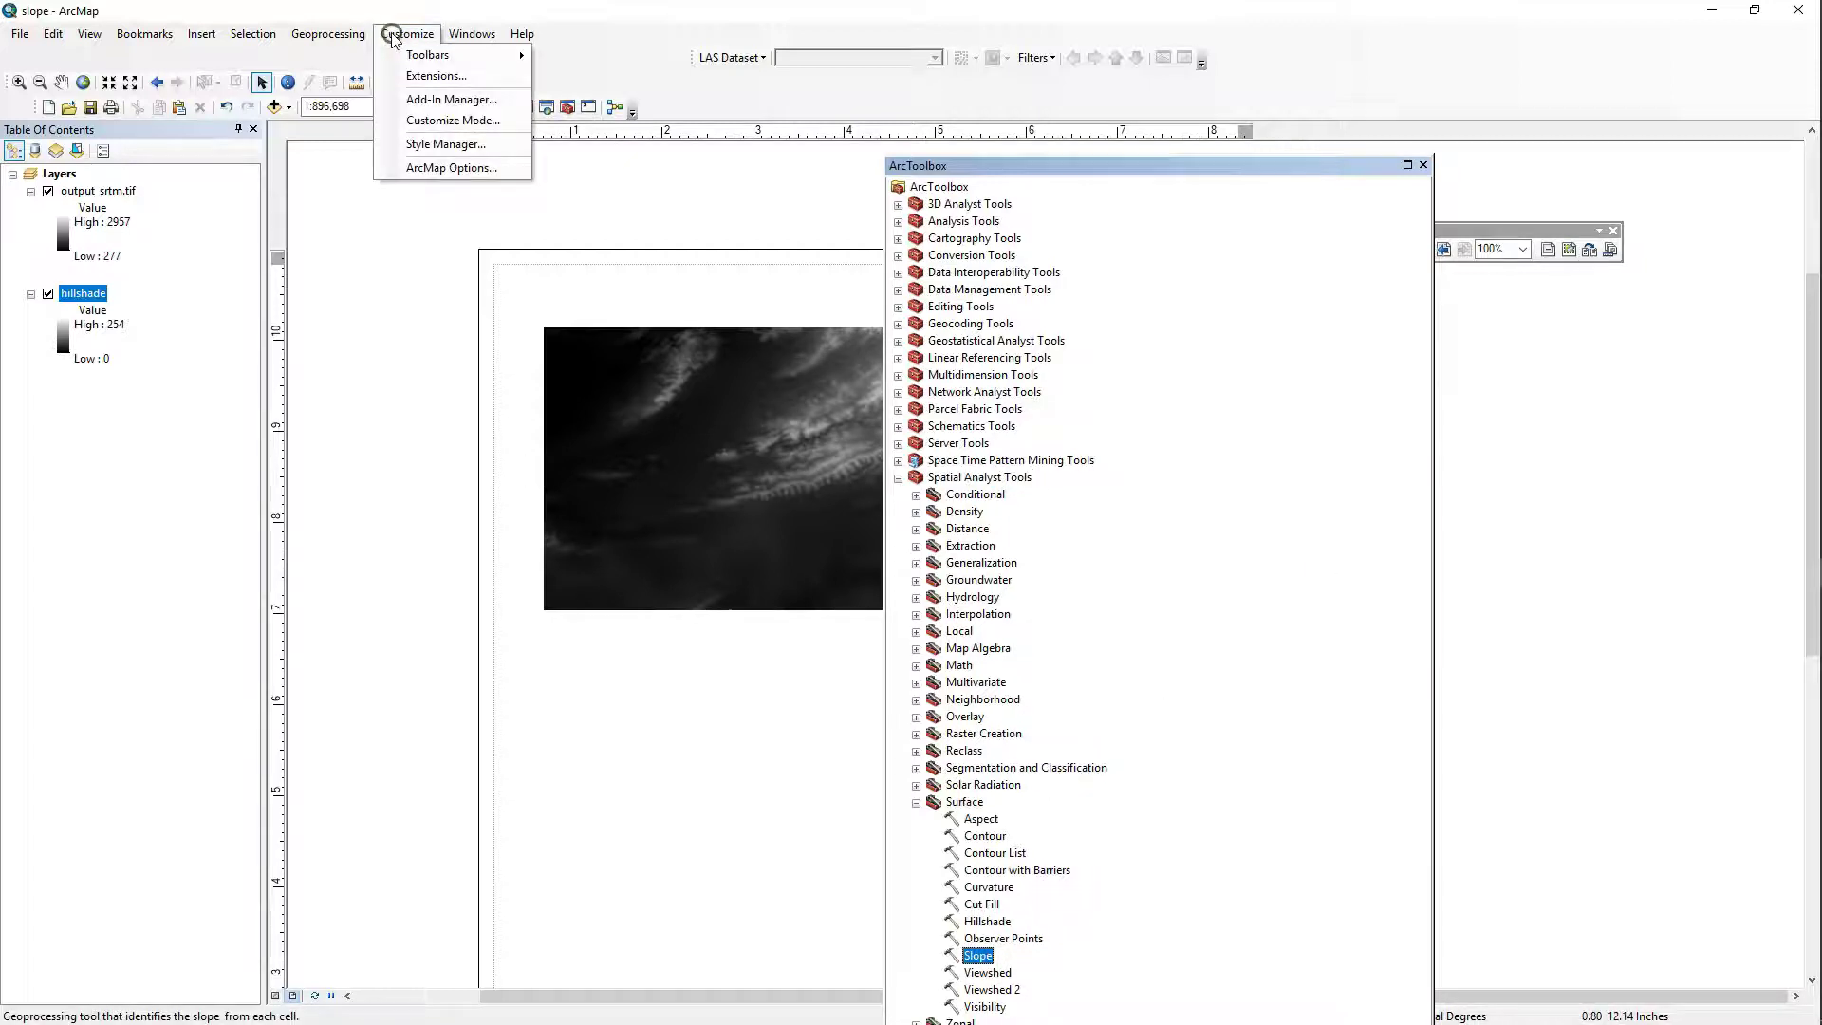
click(426, 77)
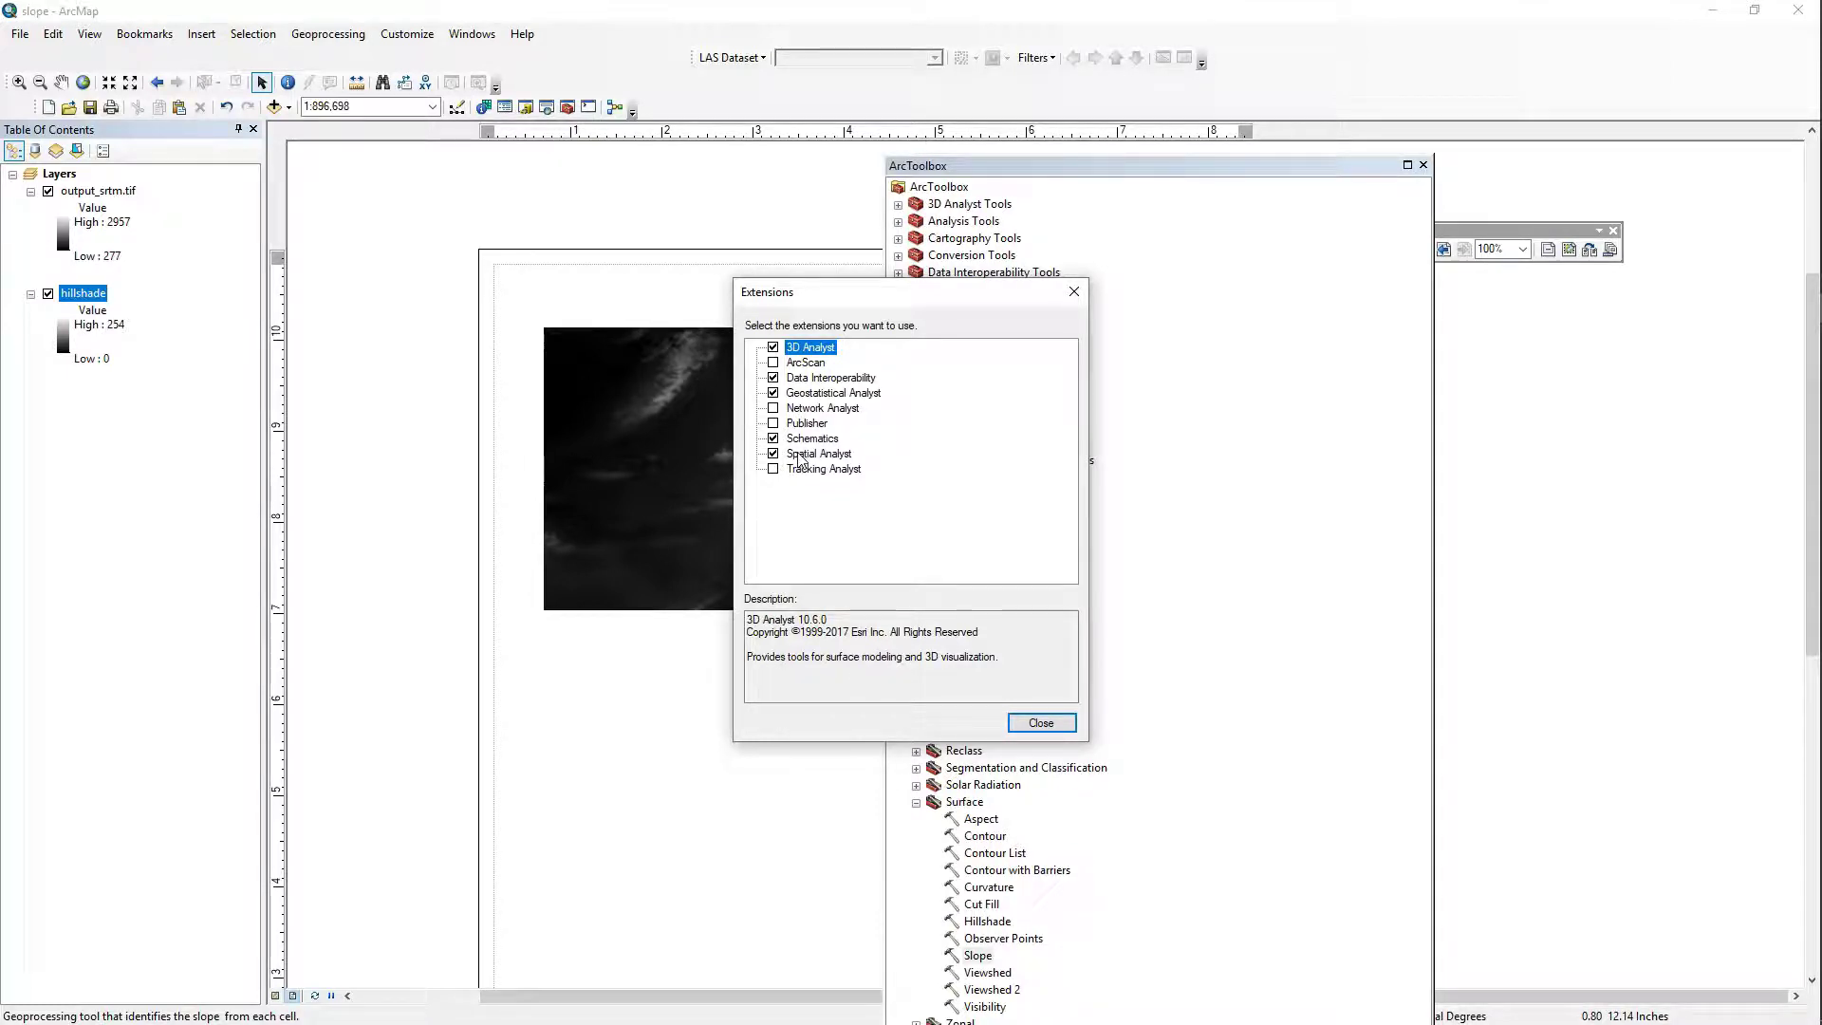
click(1044, 724)
Open the Slope tool and set output_srtm.tif as its input raster.
click(980, 957)
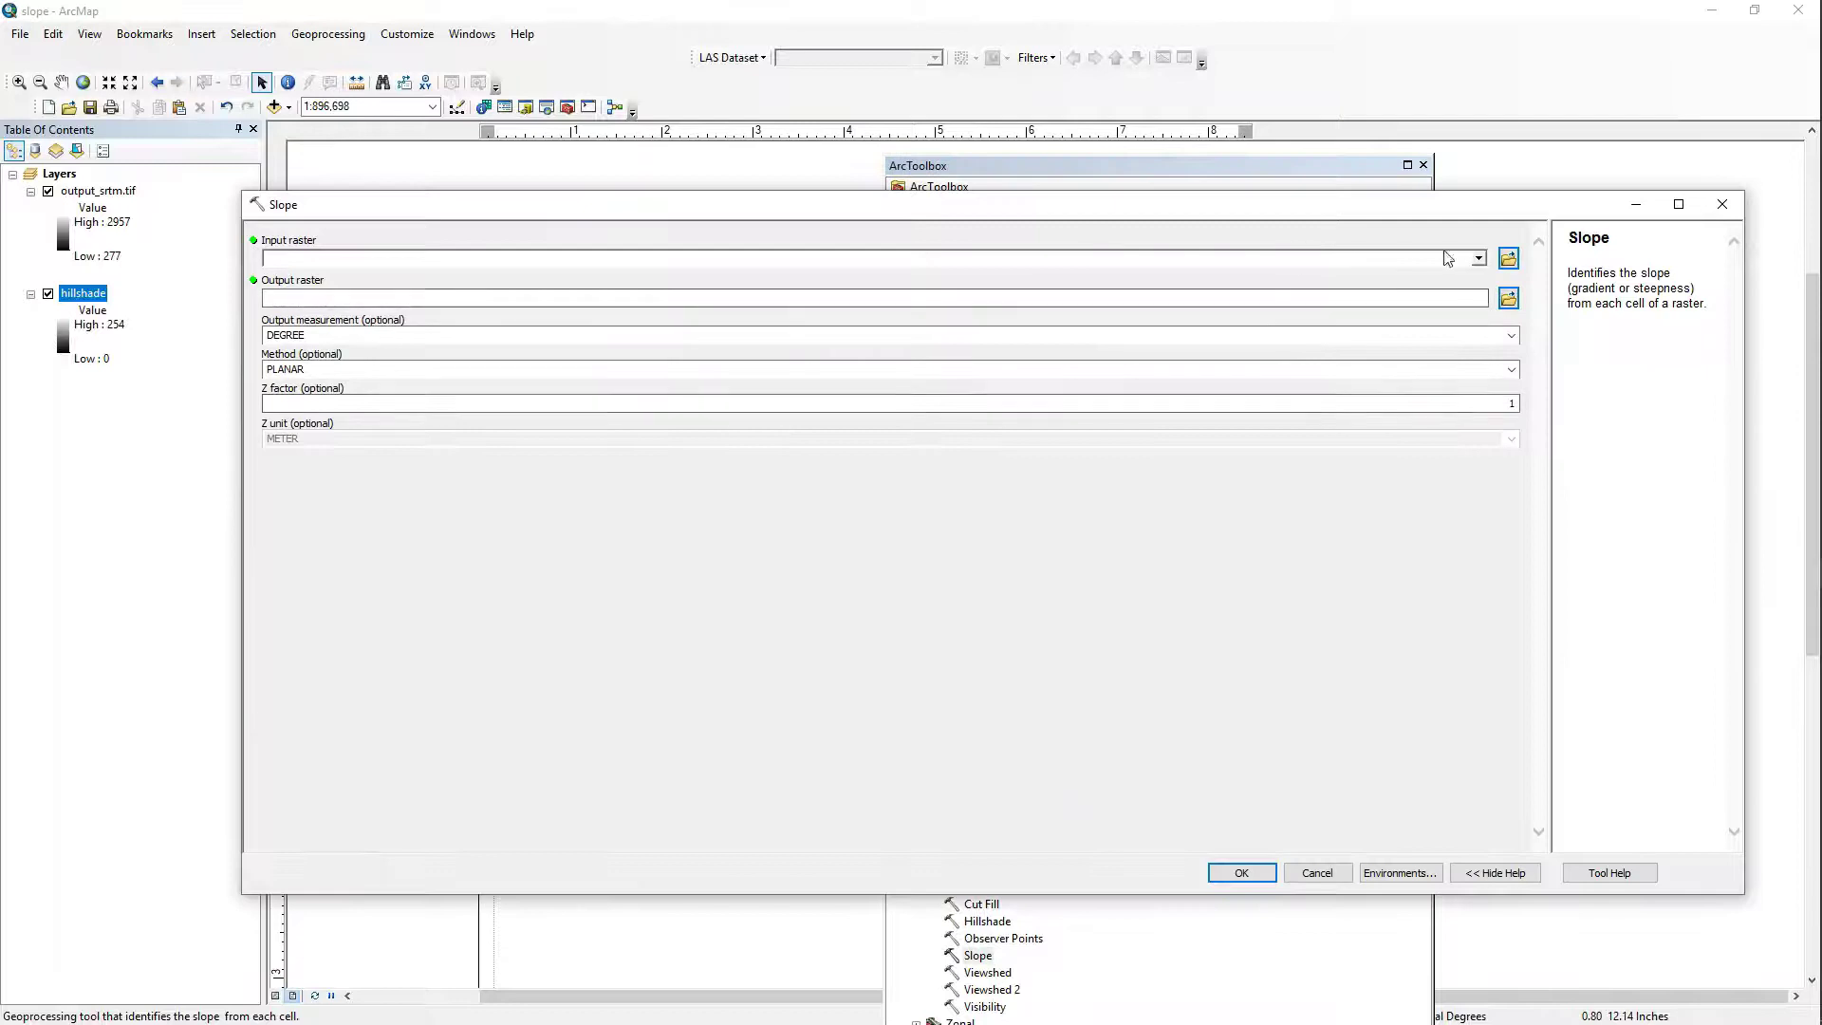
click(1481, 259)
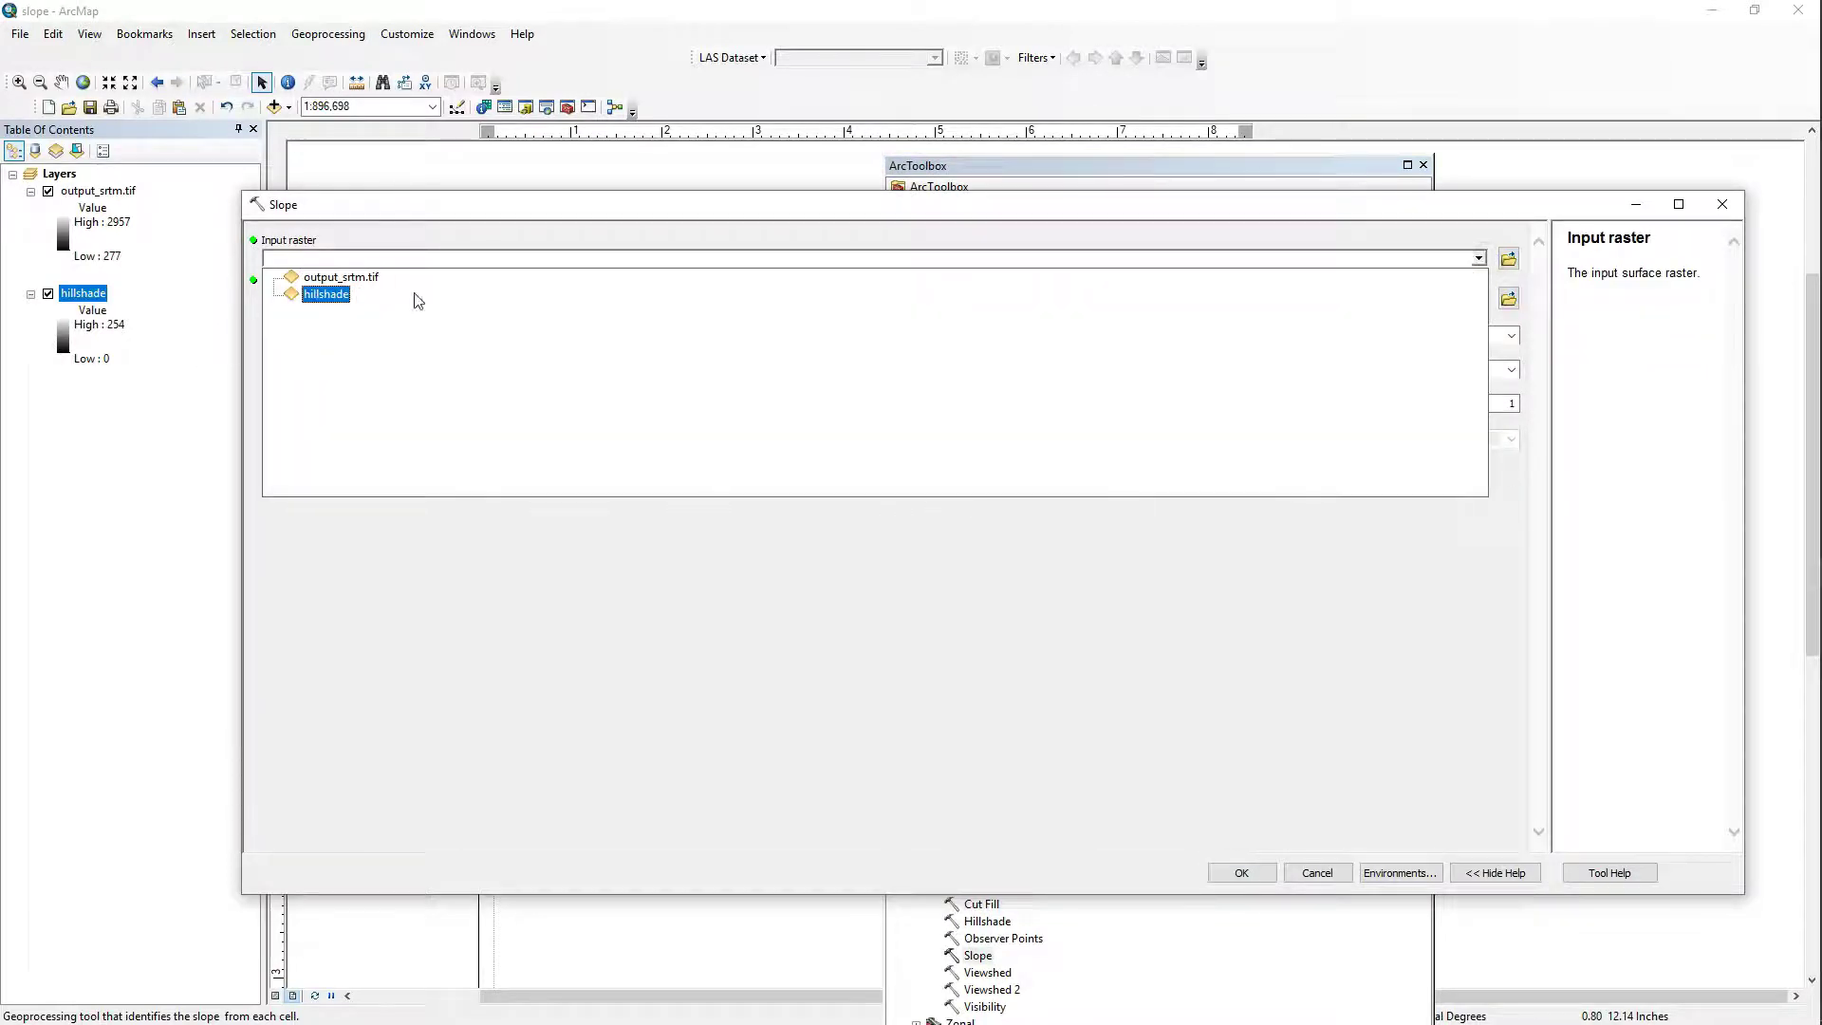
click(341, 277)
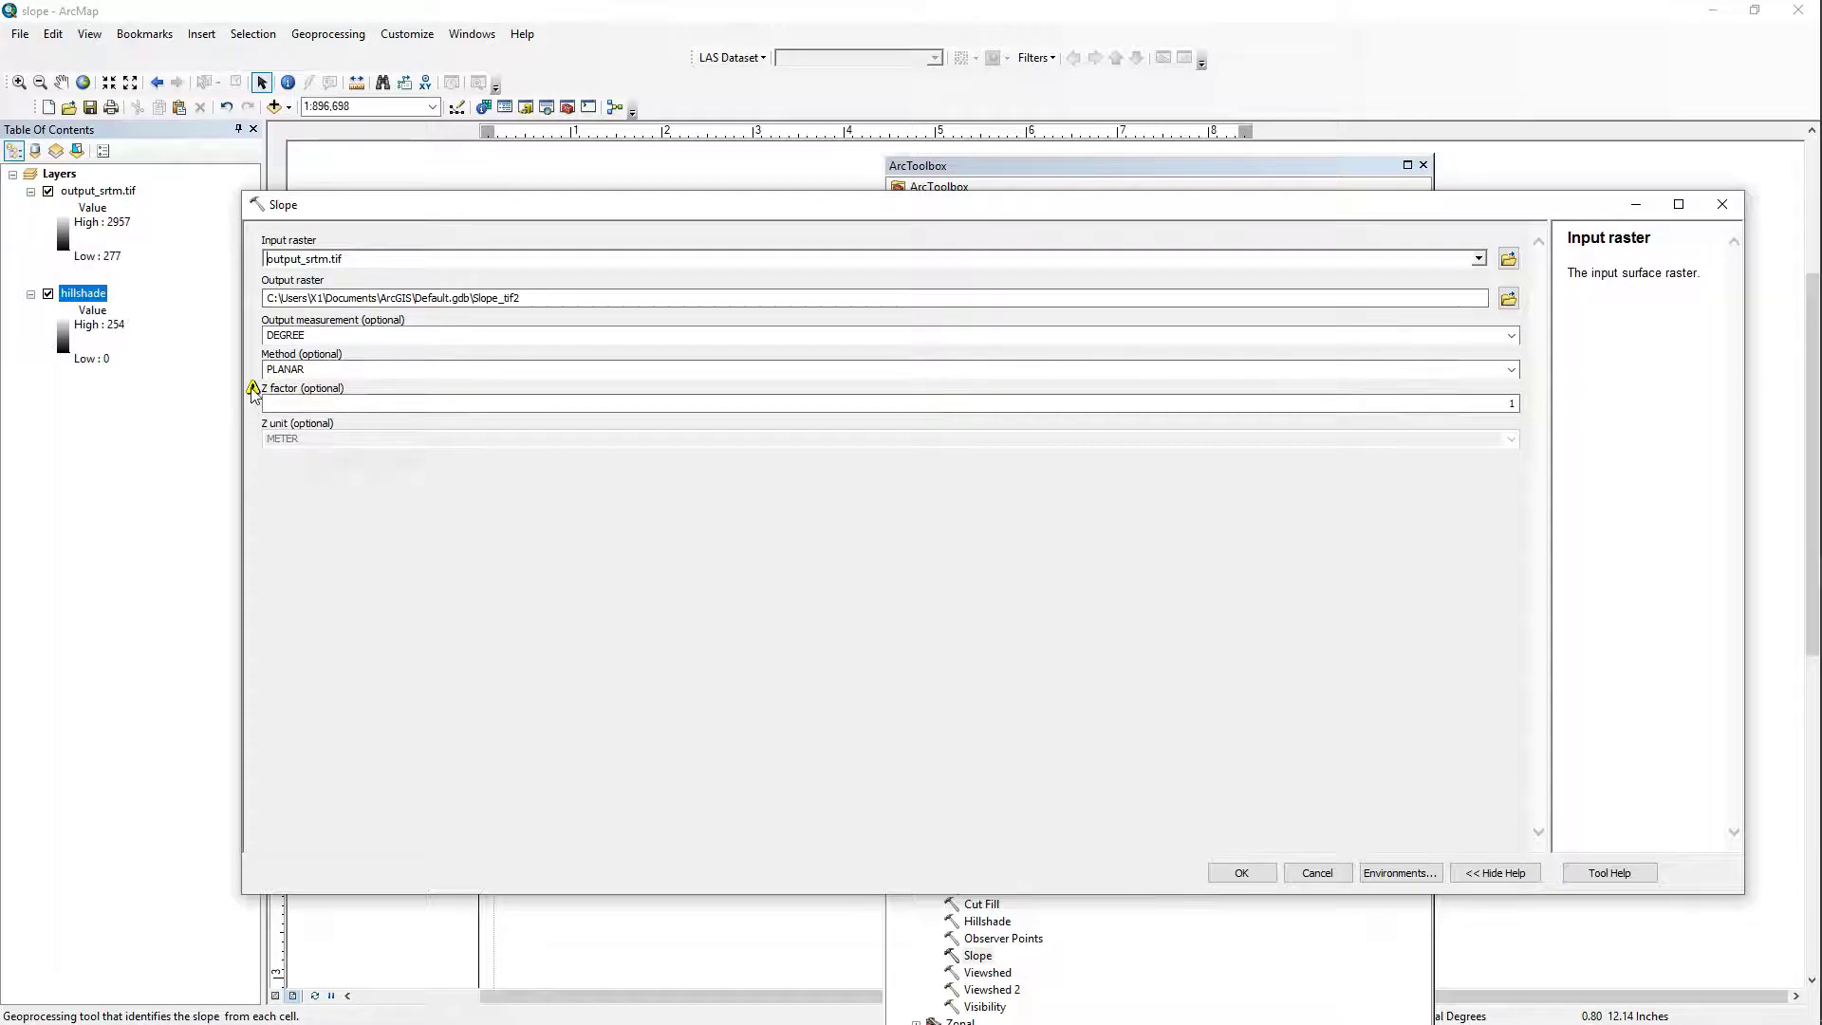
Set the slope calculation method to GEODESIC with METER as the Z unit.
mouse_move(253, 391)
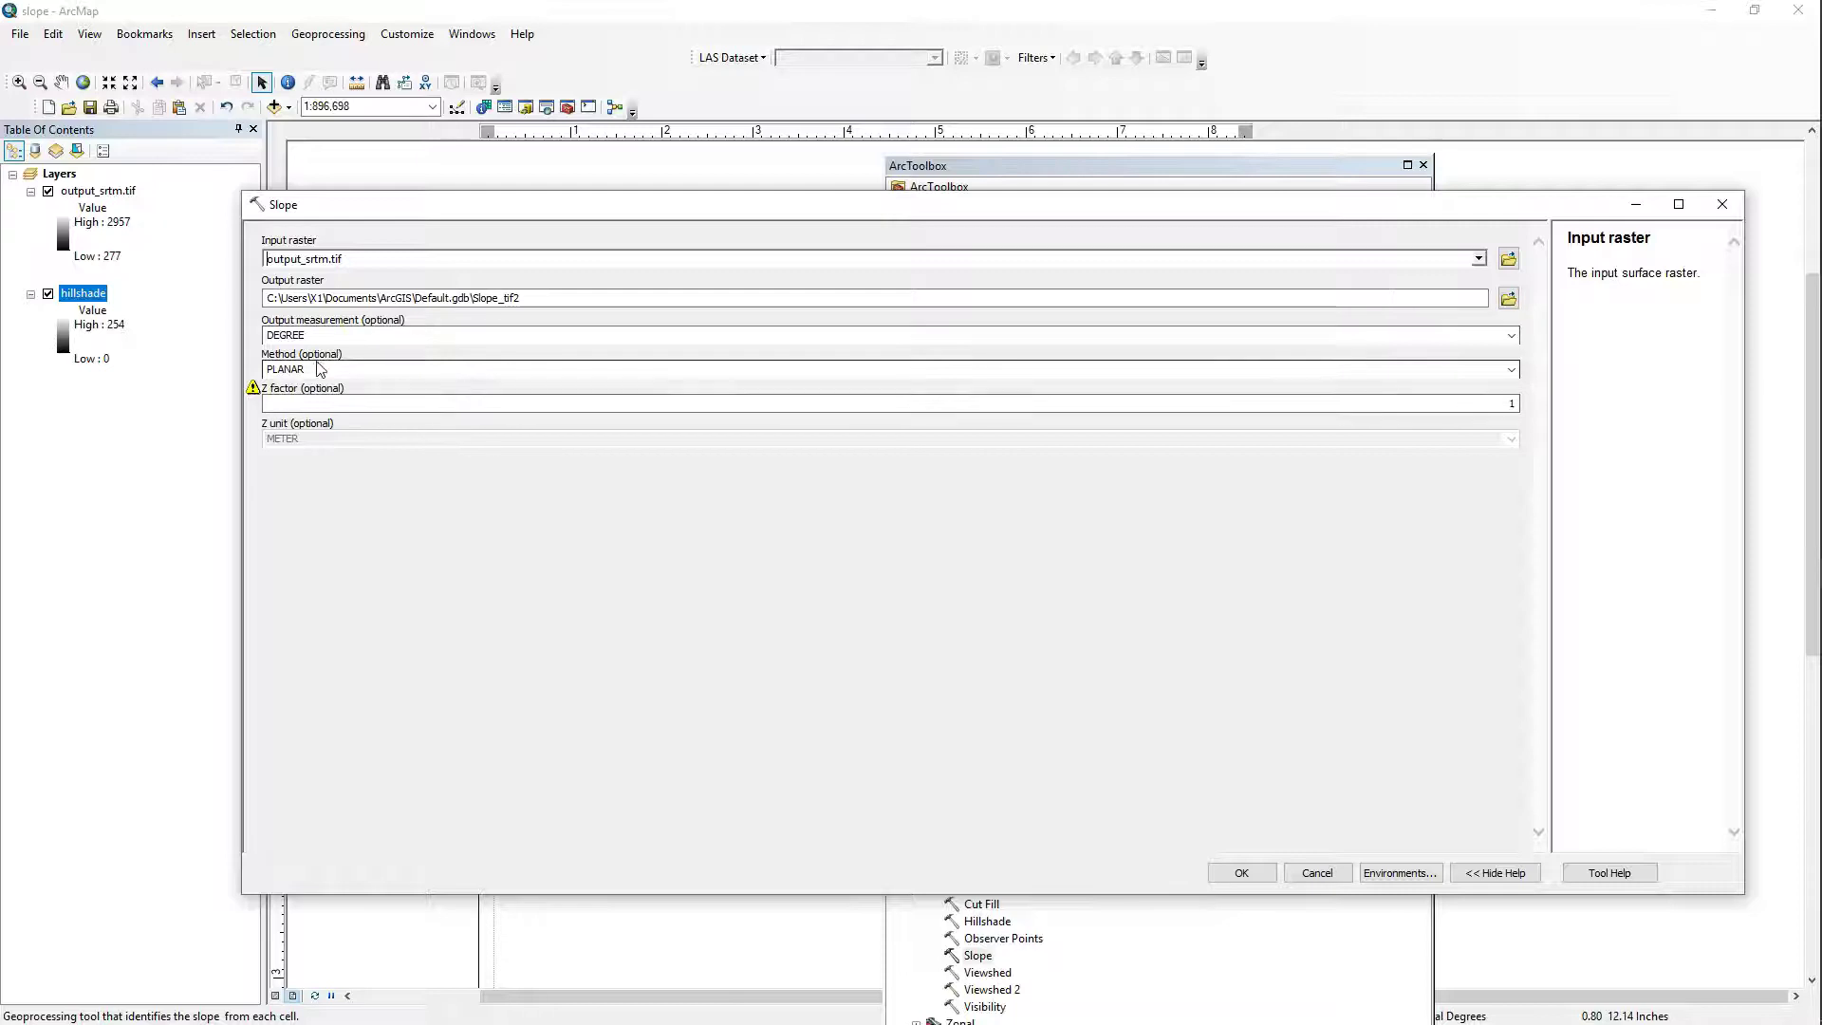
click(327, 370)
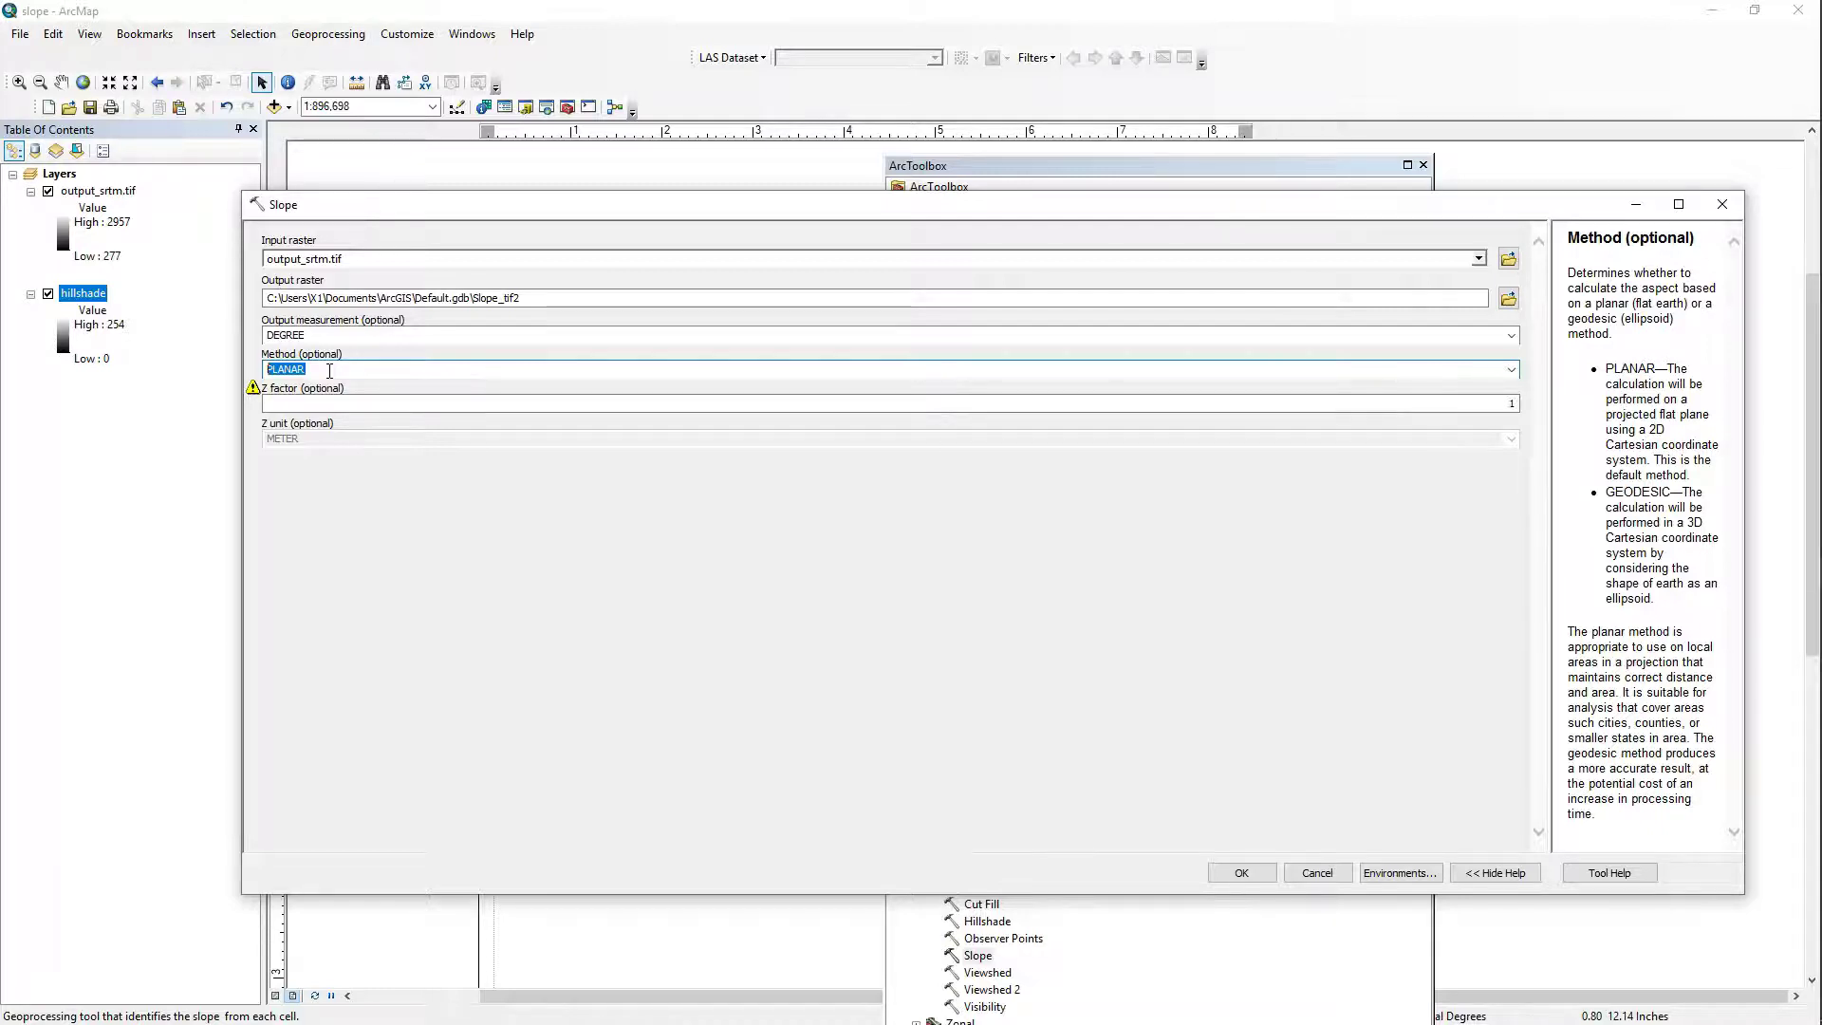
click(1510, 370)
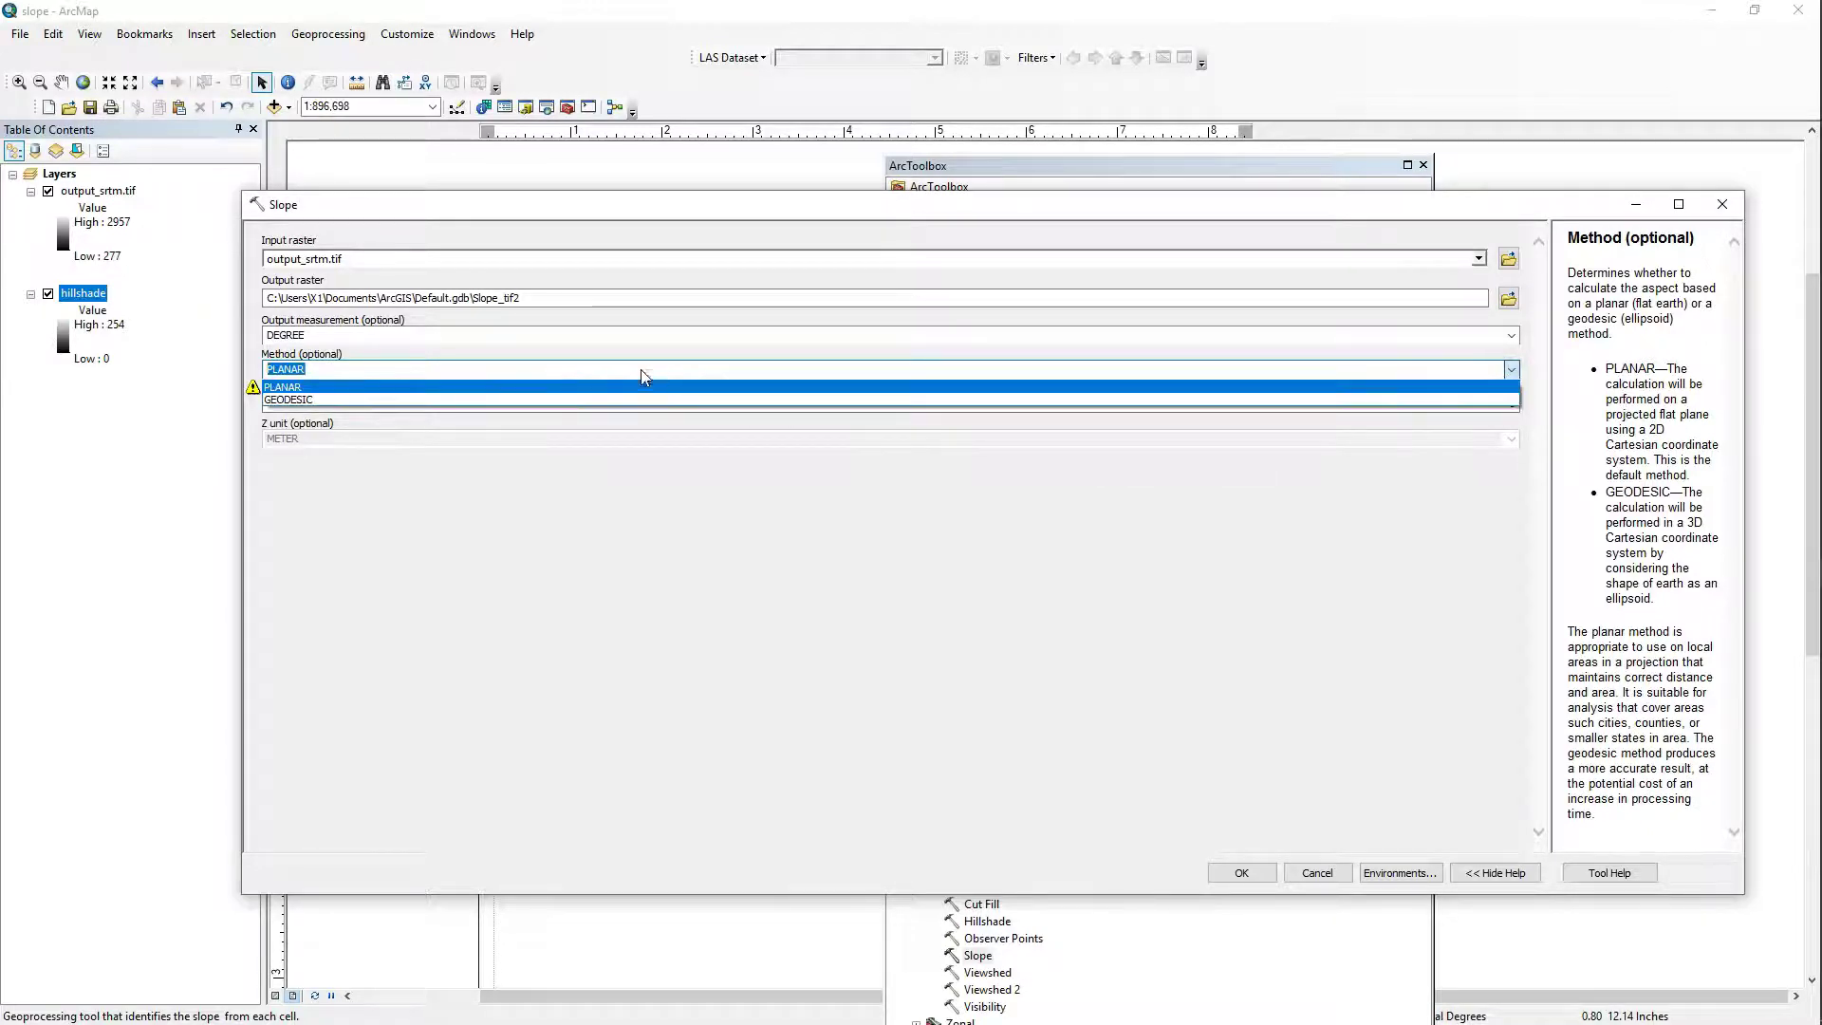
click(298, 400)
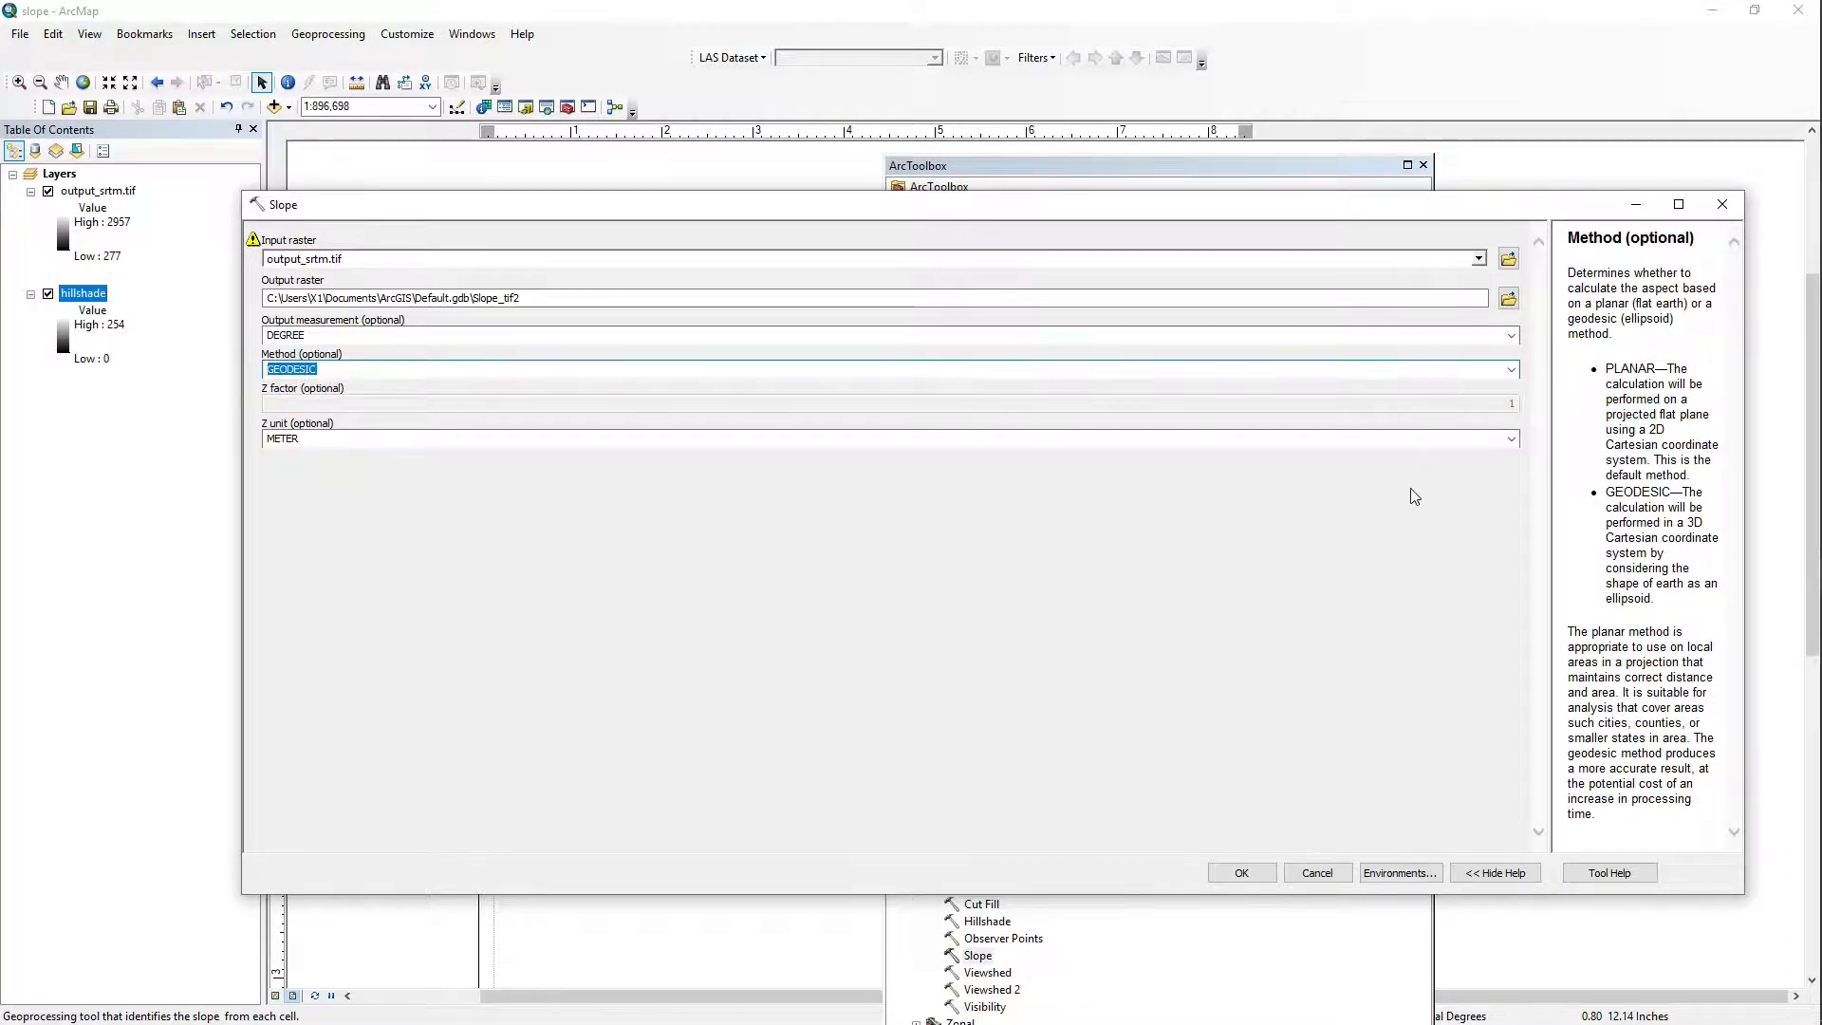
click(1511, 439)
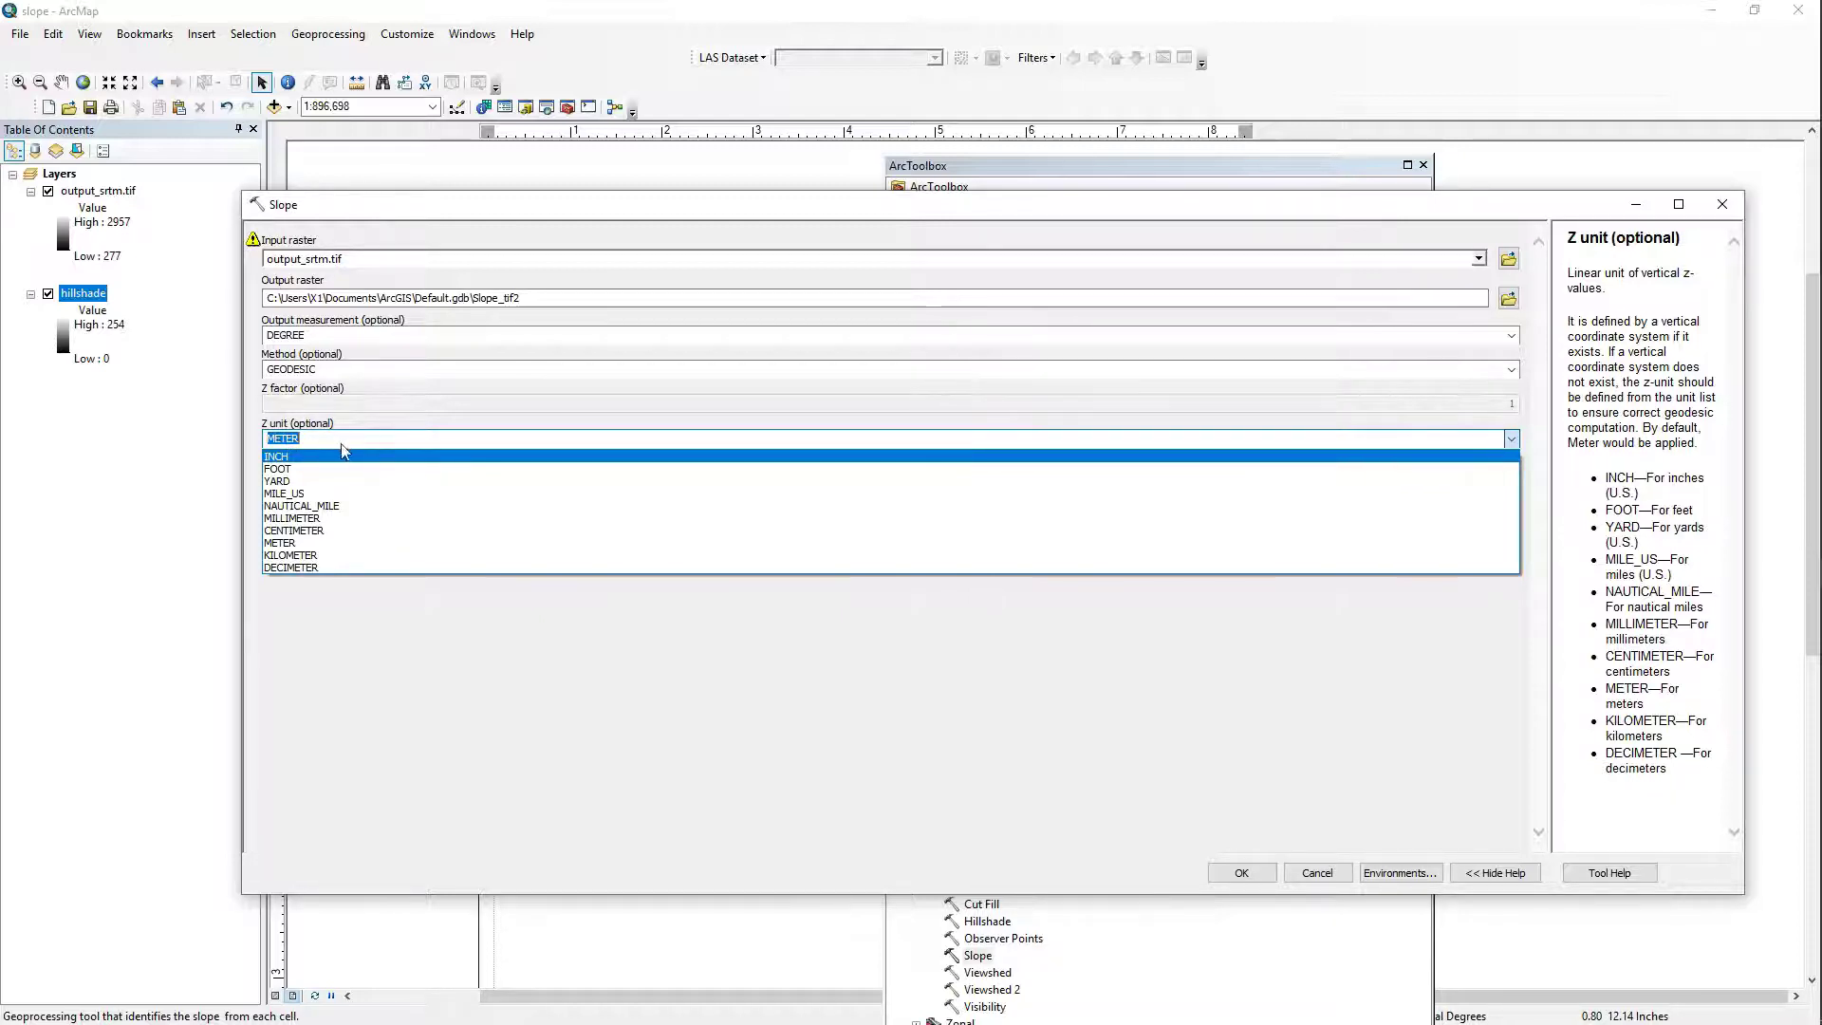
click(295, 544)
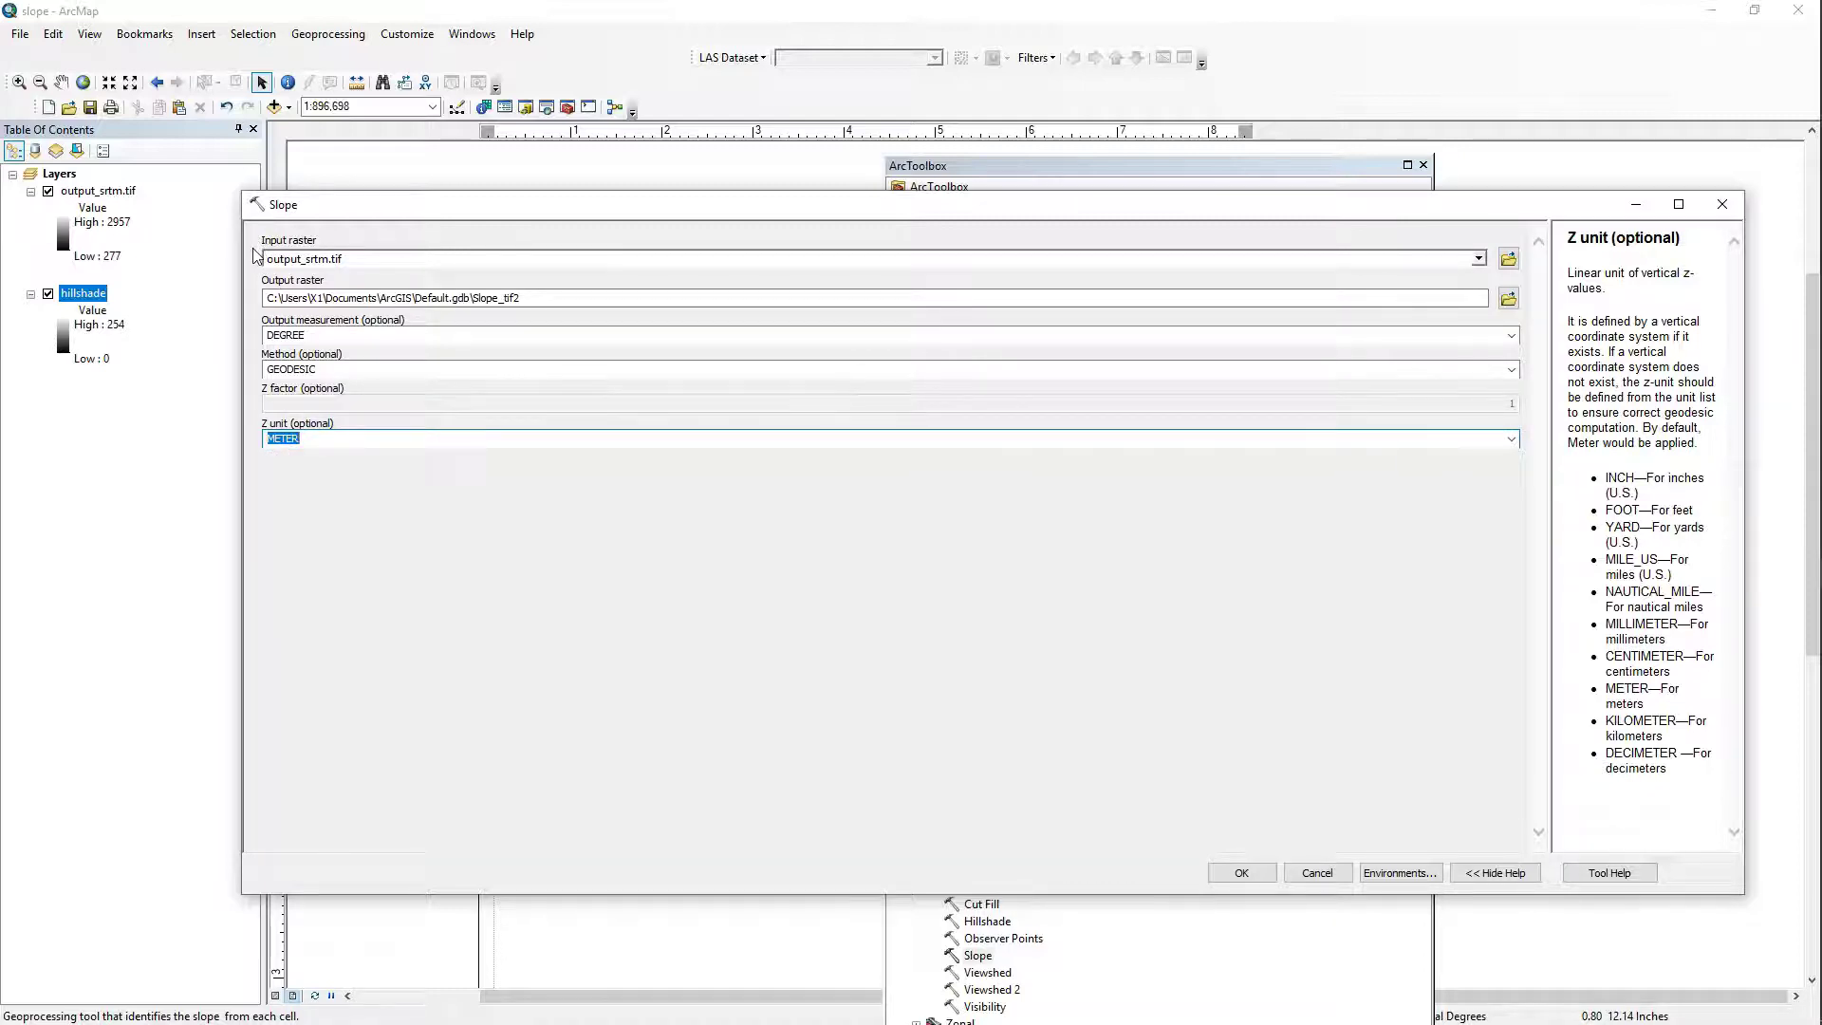
click(408, 556)
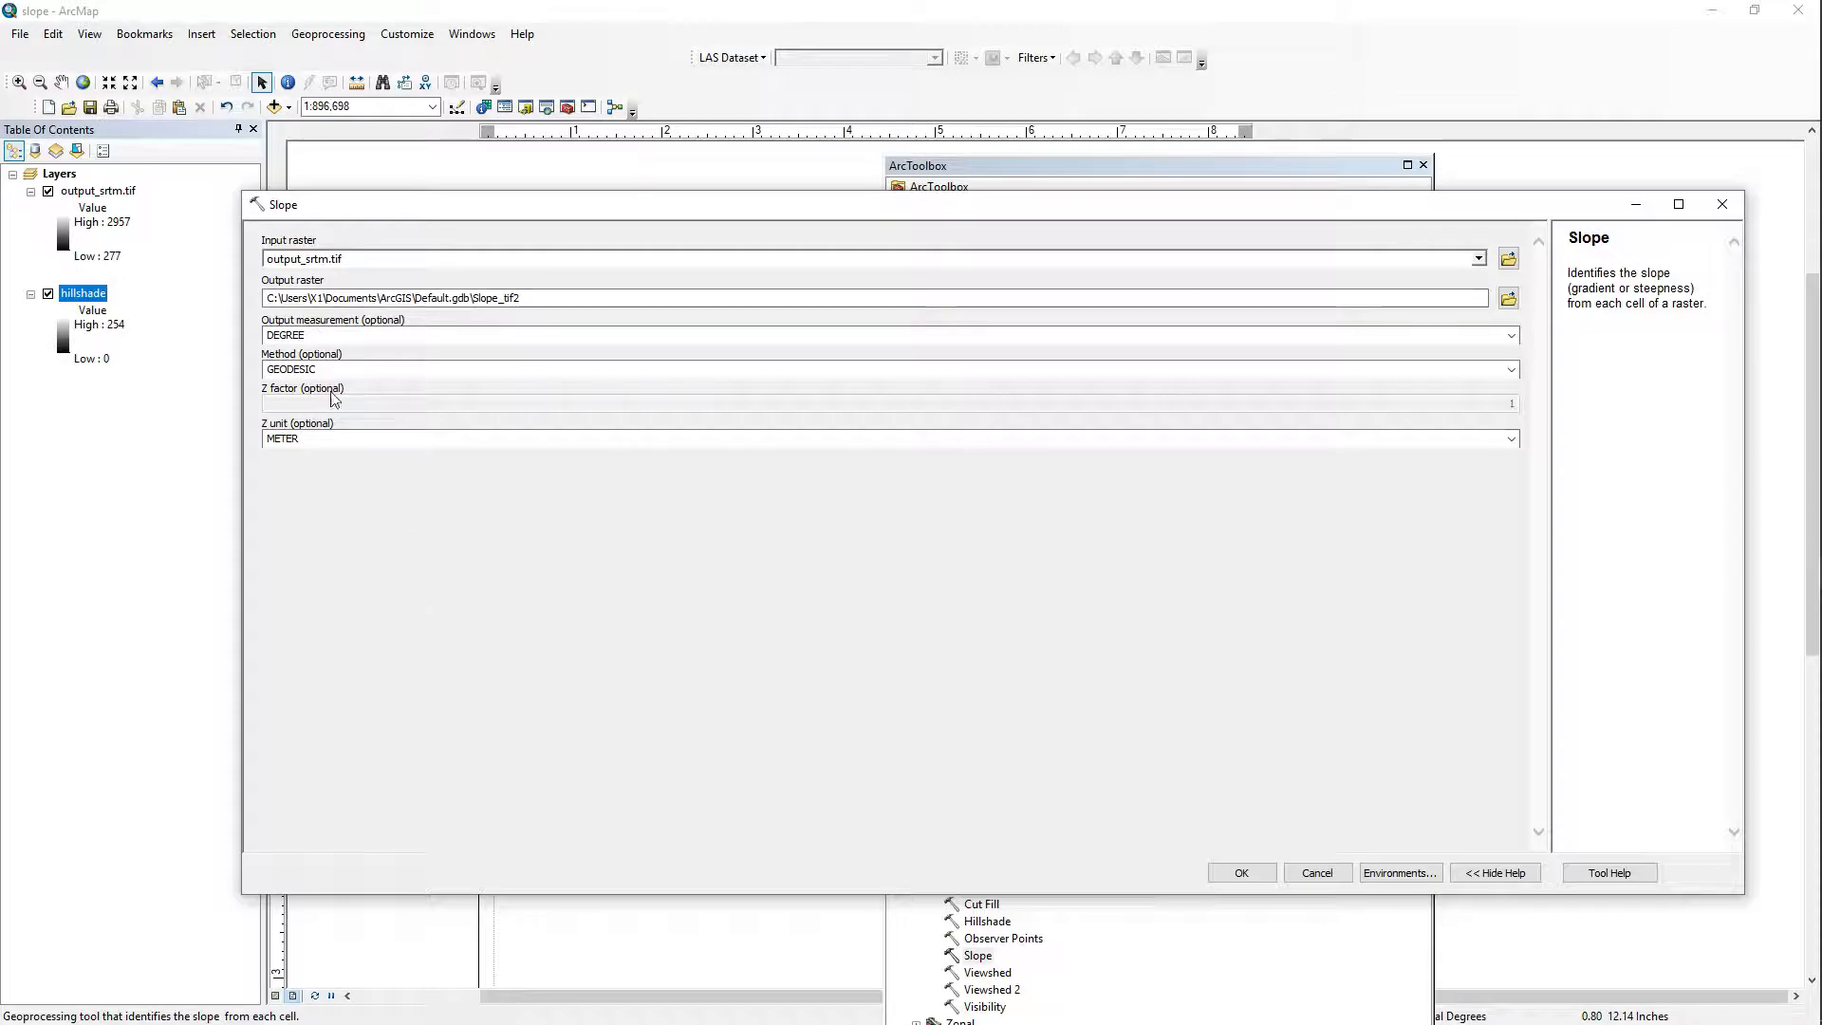
Choose DEGREE as the output measurement for the slope raster.
click(1512, 336)
click(1512, 337)
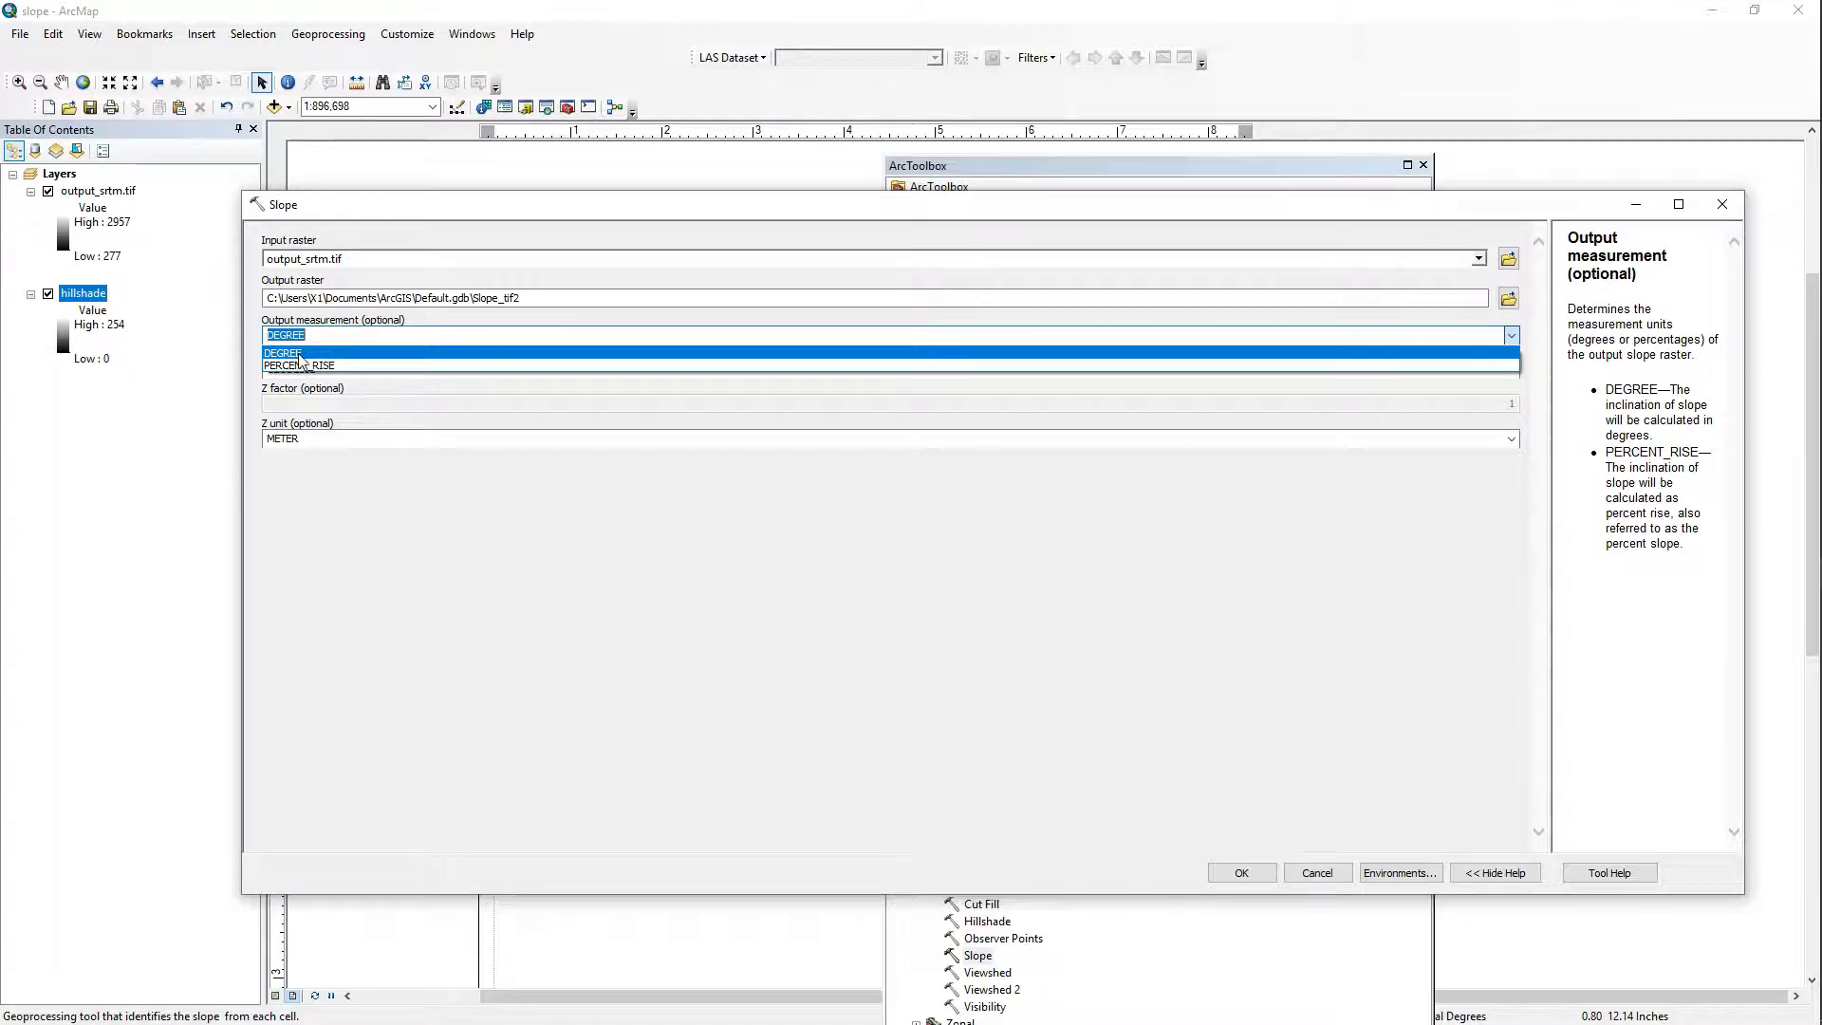
click(297, 354)
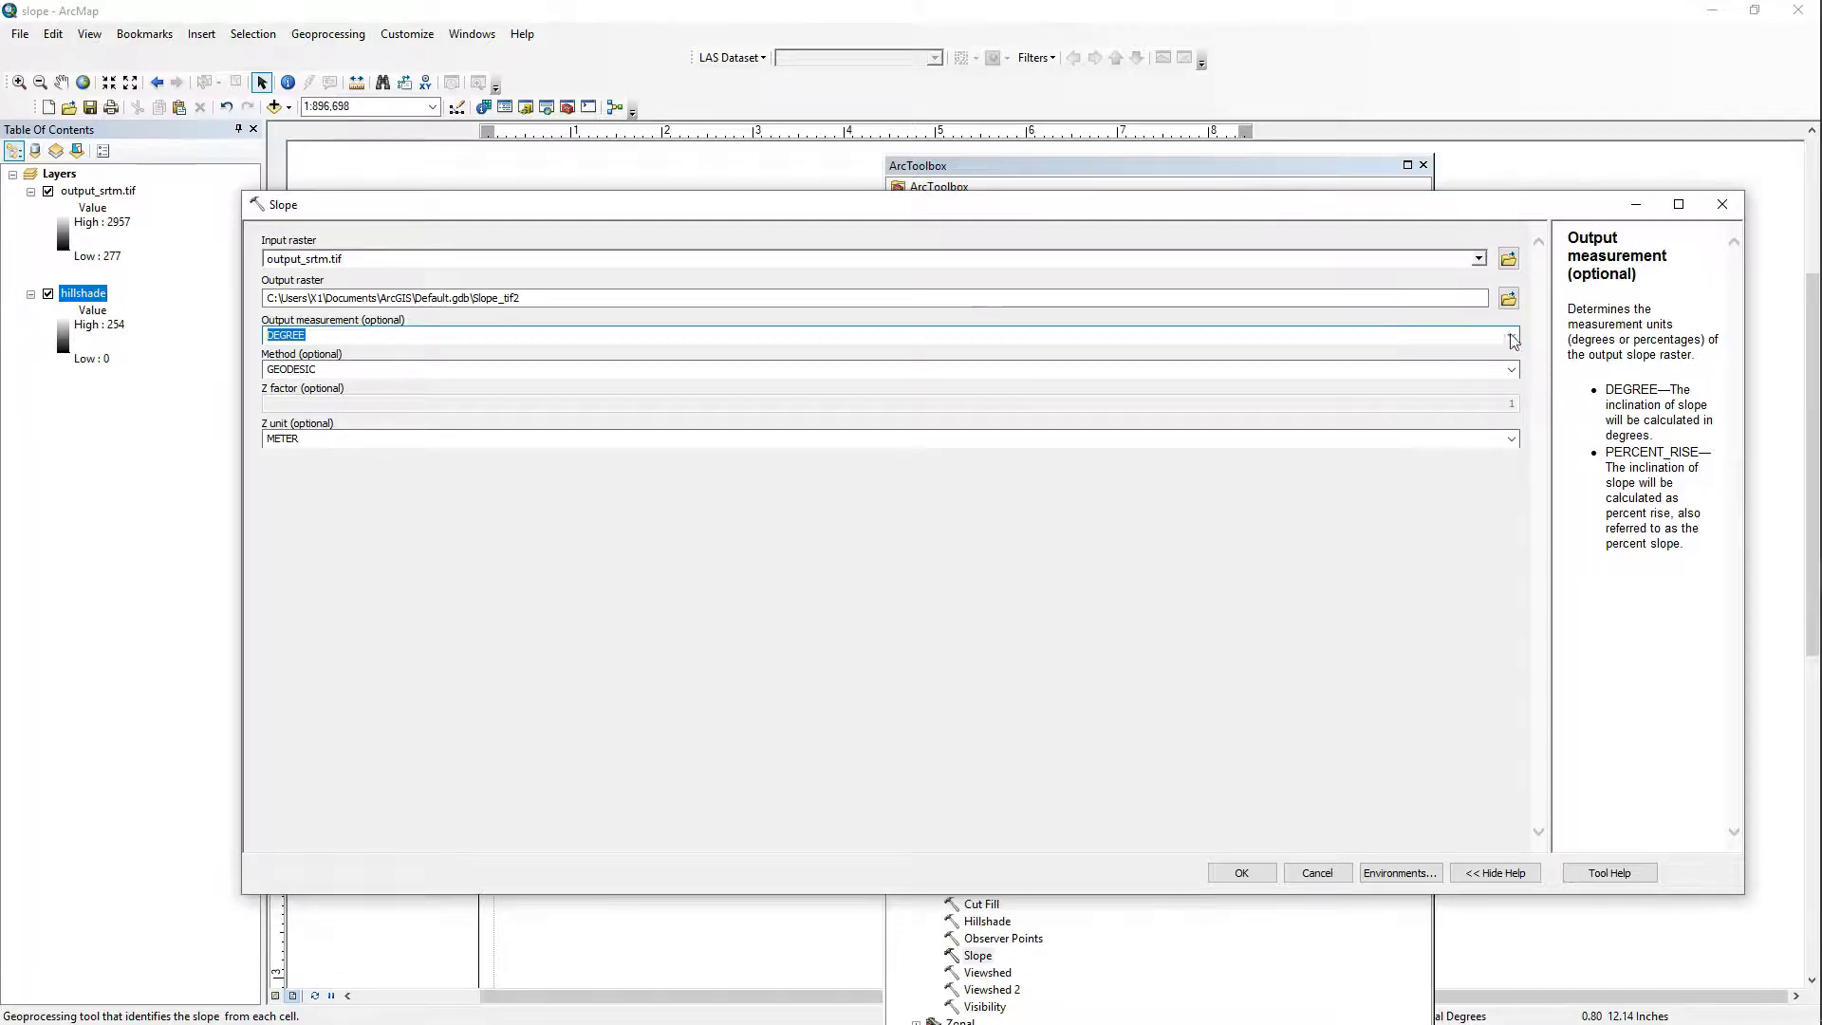
Name the output raster slope in the surface_exports folder and run the Slope tool.
click(1508, 297)
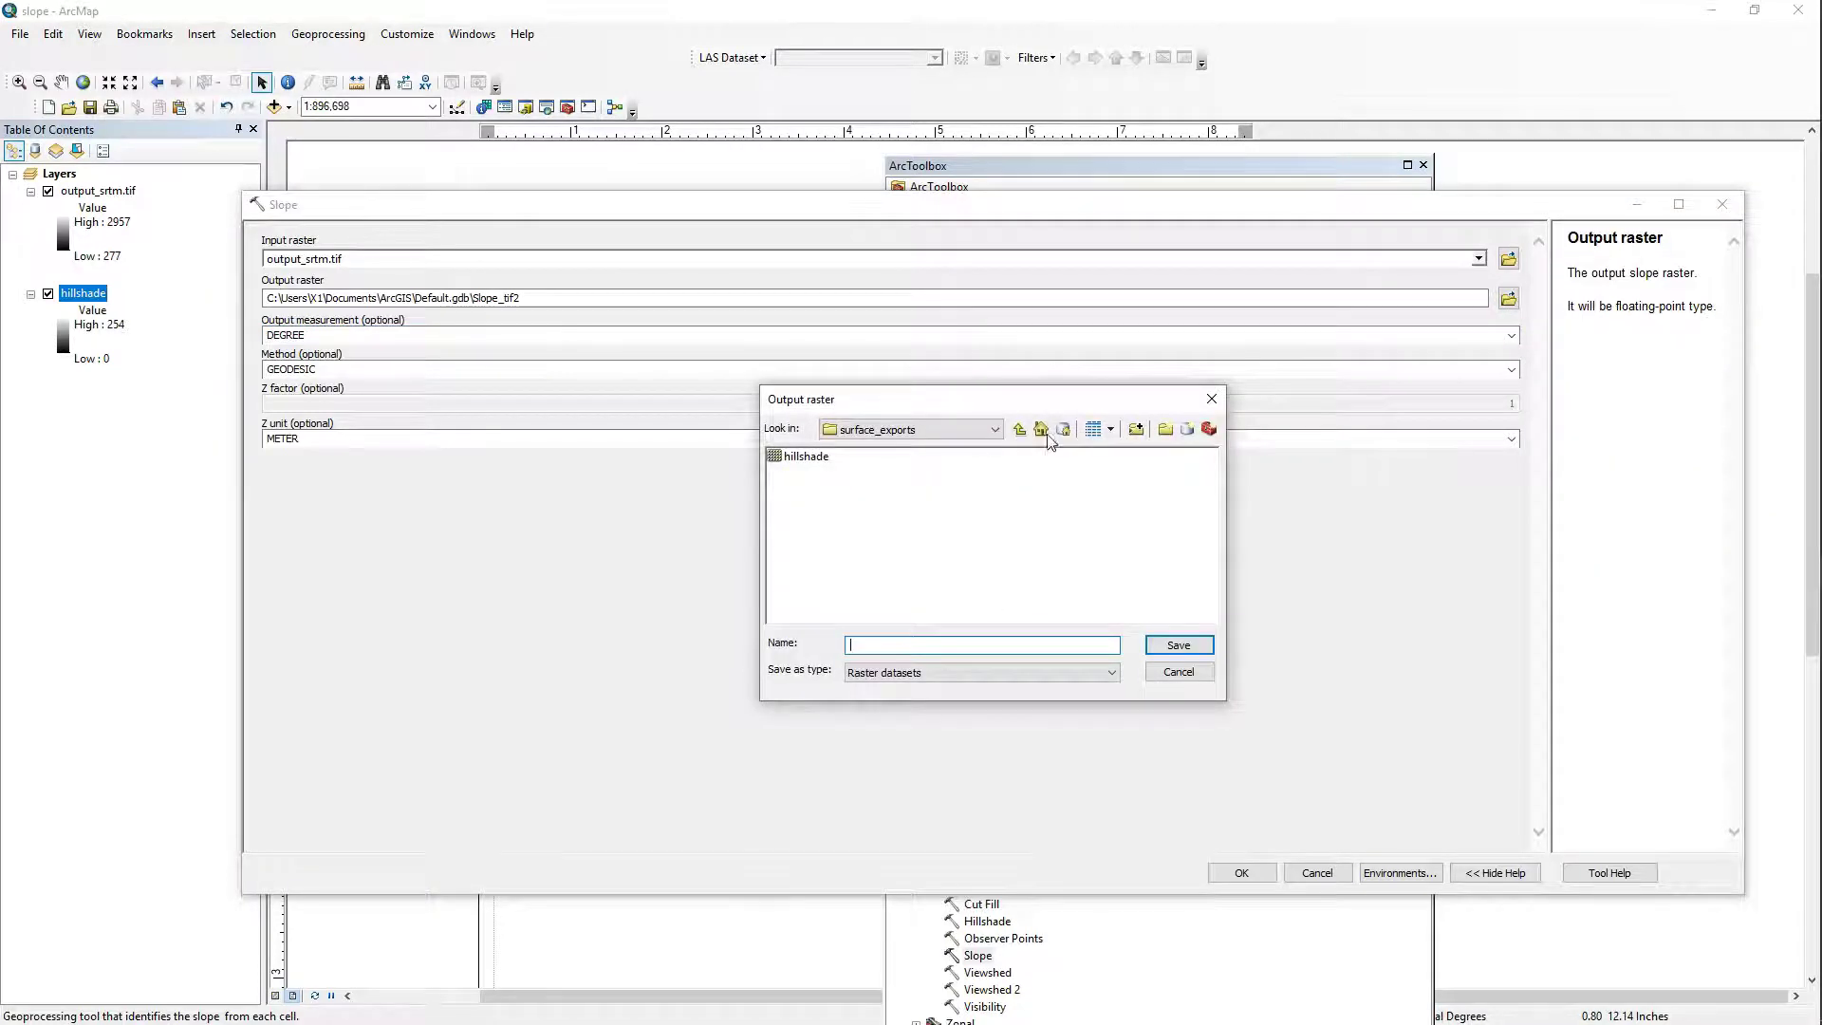
click(898, 646)
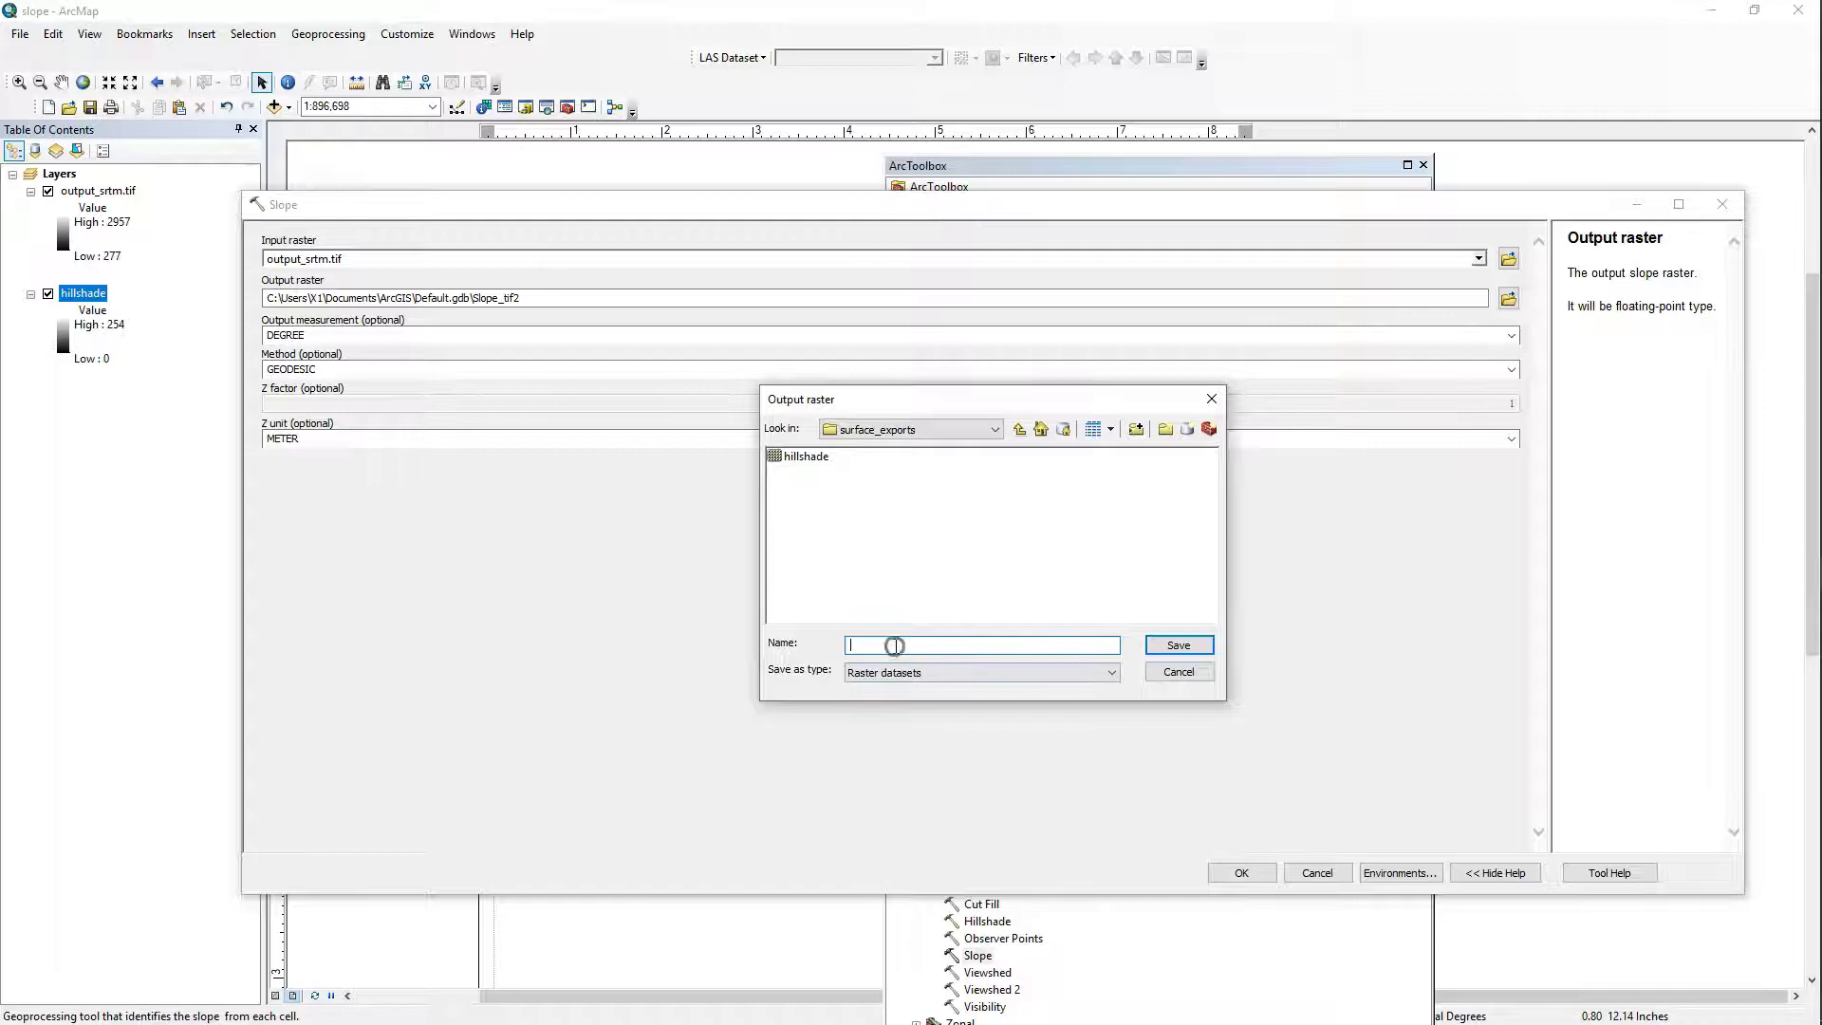
text(slope)
click(1202, 644)
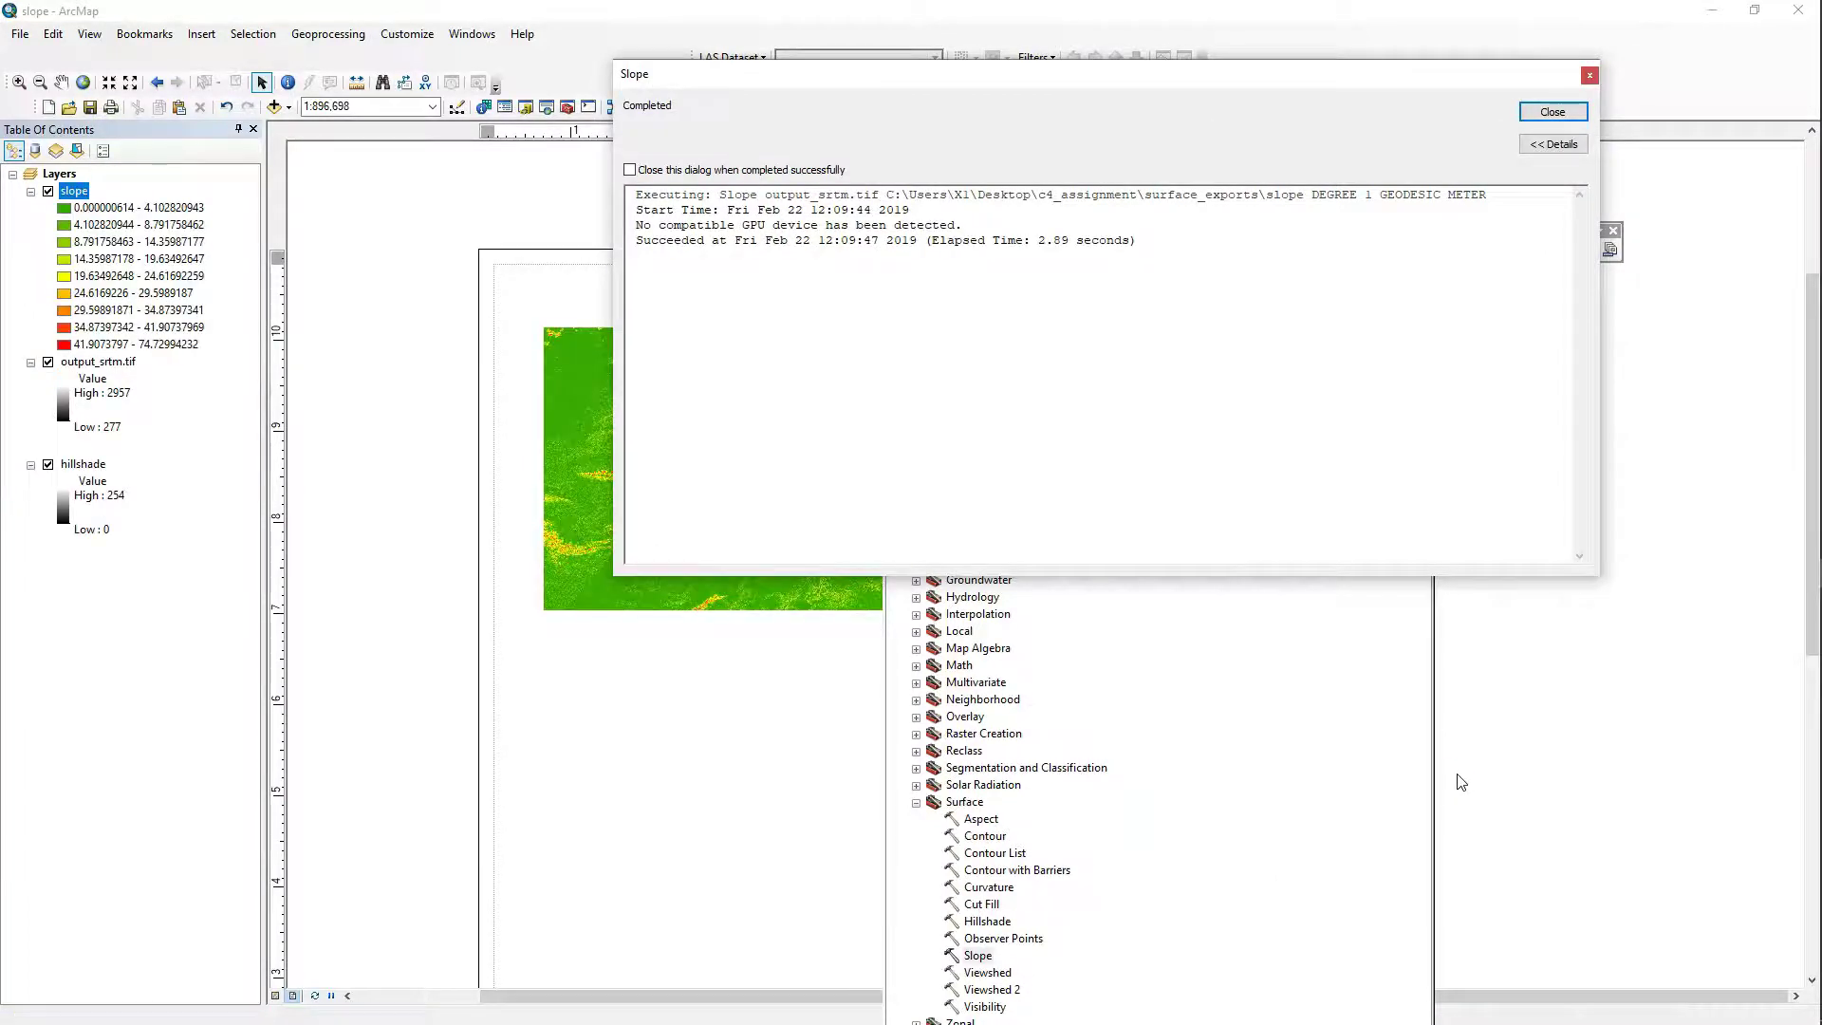
click(1552, 112)
Hide the output_srtm.tif layer and toggle the slope layer on and off to compare it with the hillshade.
drag(1025, 167, 1354, 178)
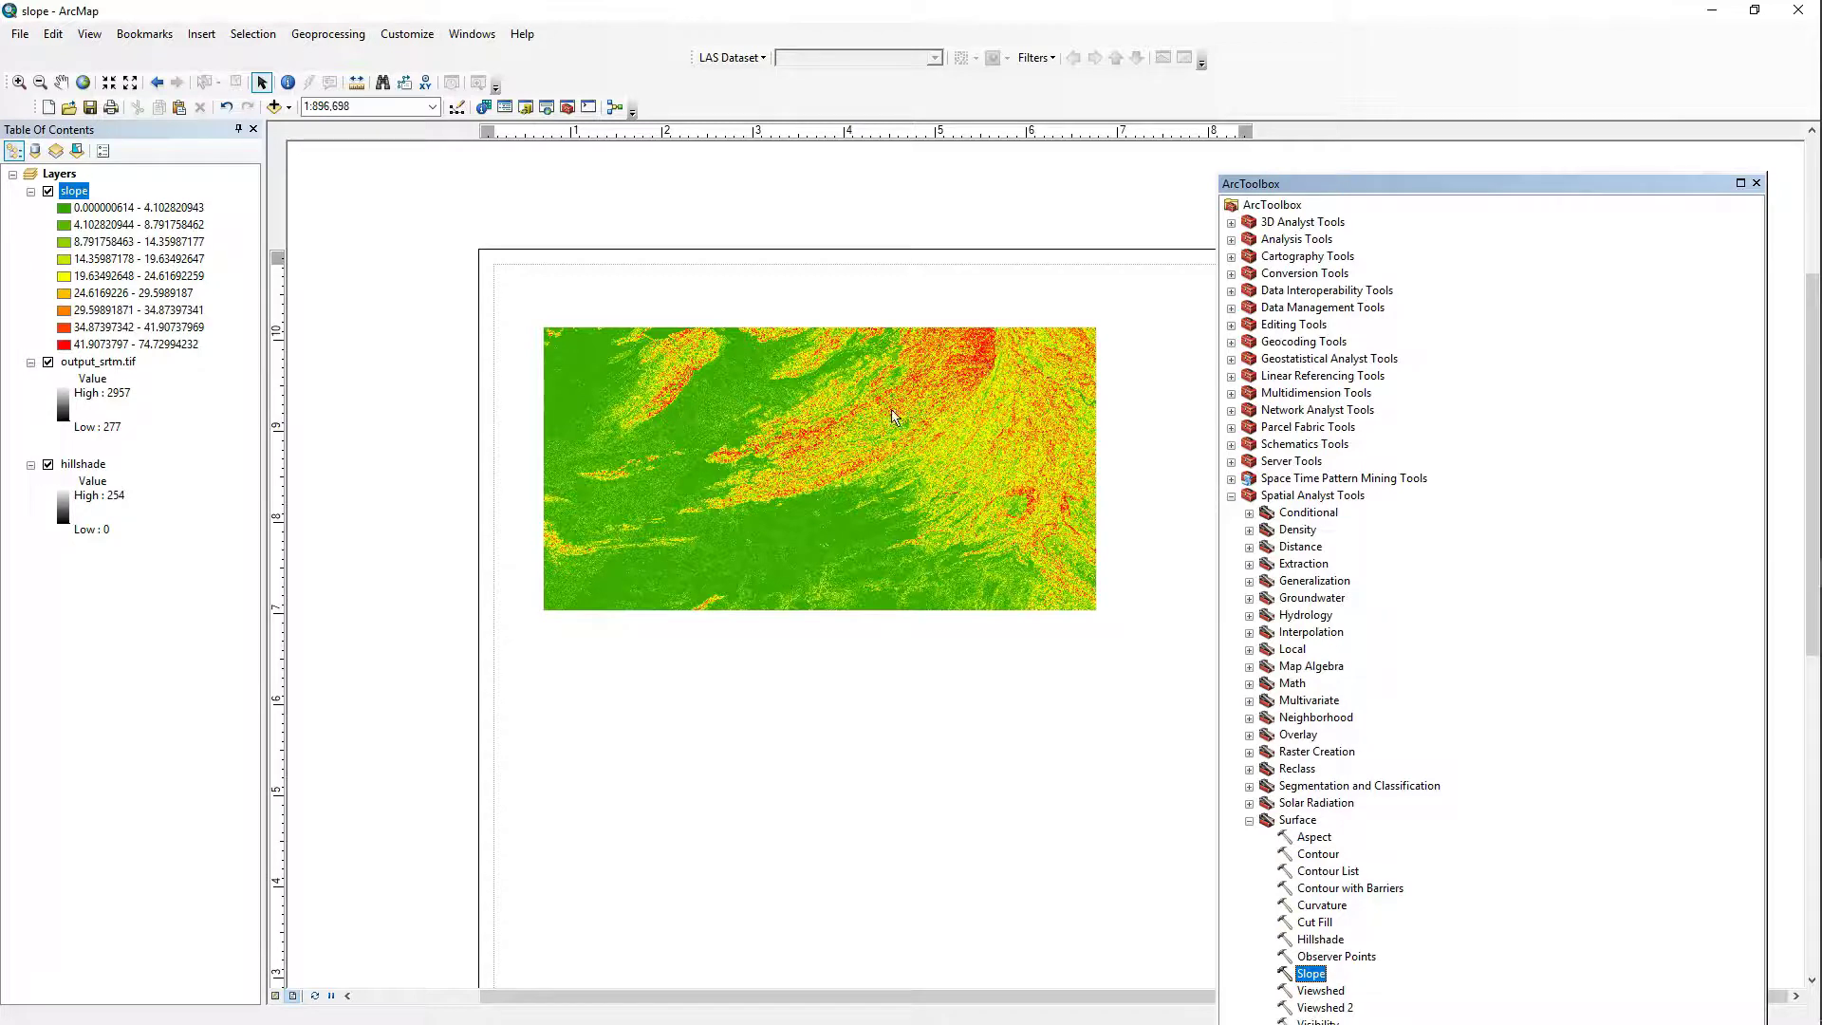
scroll(915, 453, up, 3)
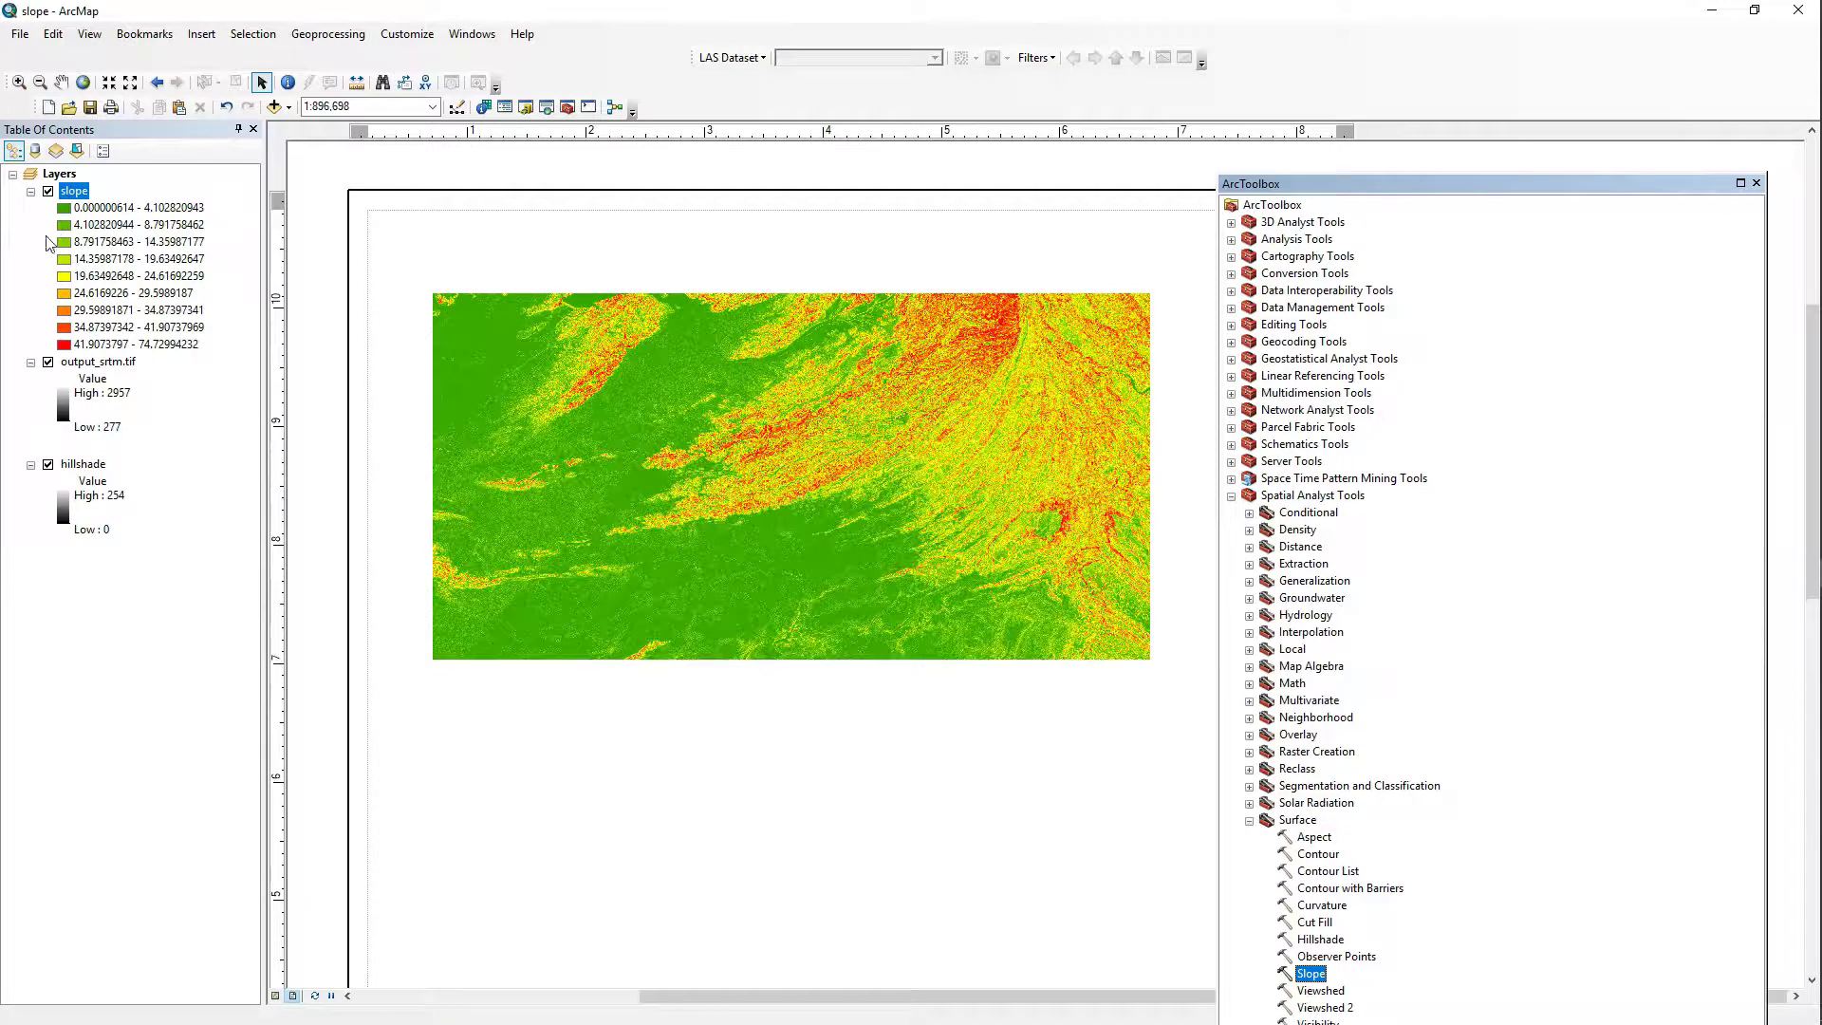
click(47, 361)
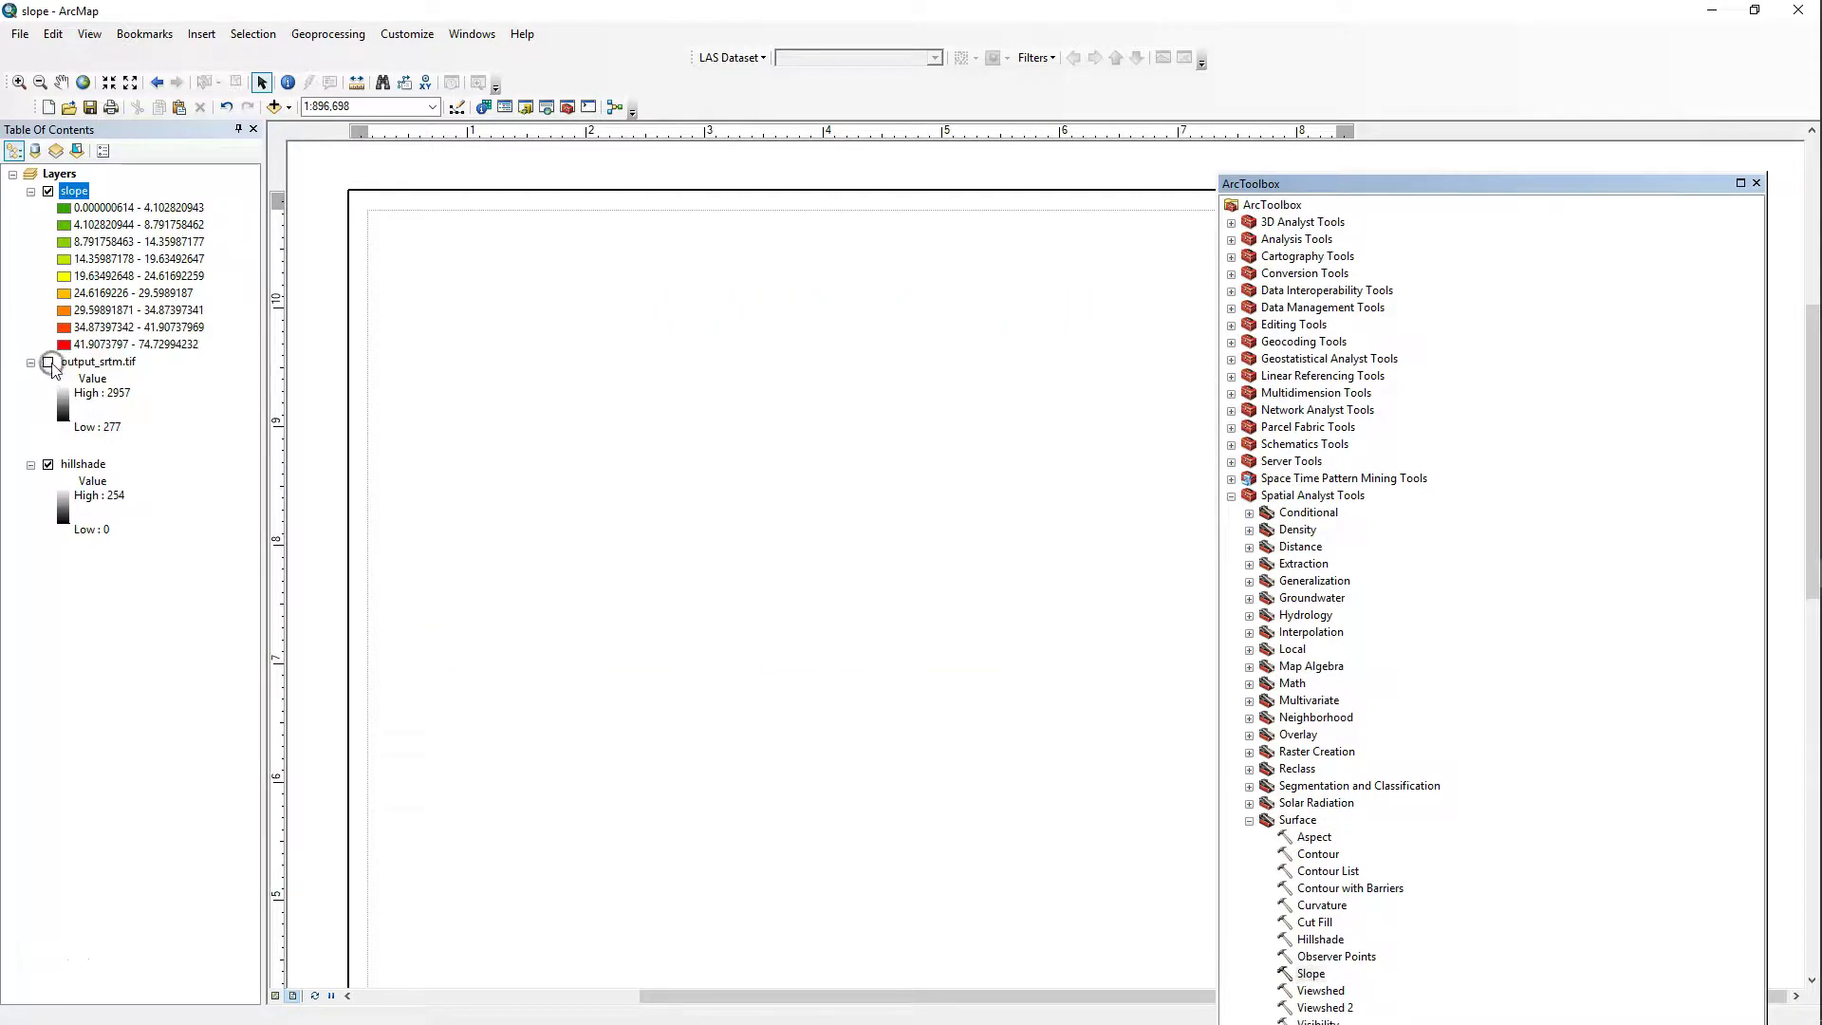
click(47, 191)
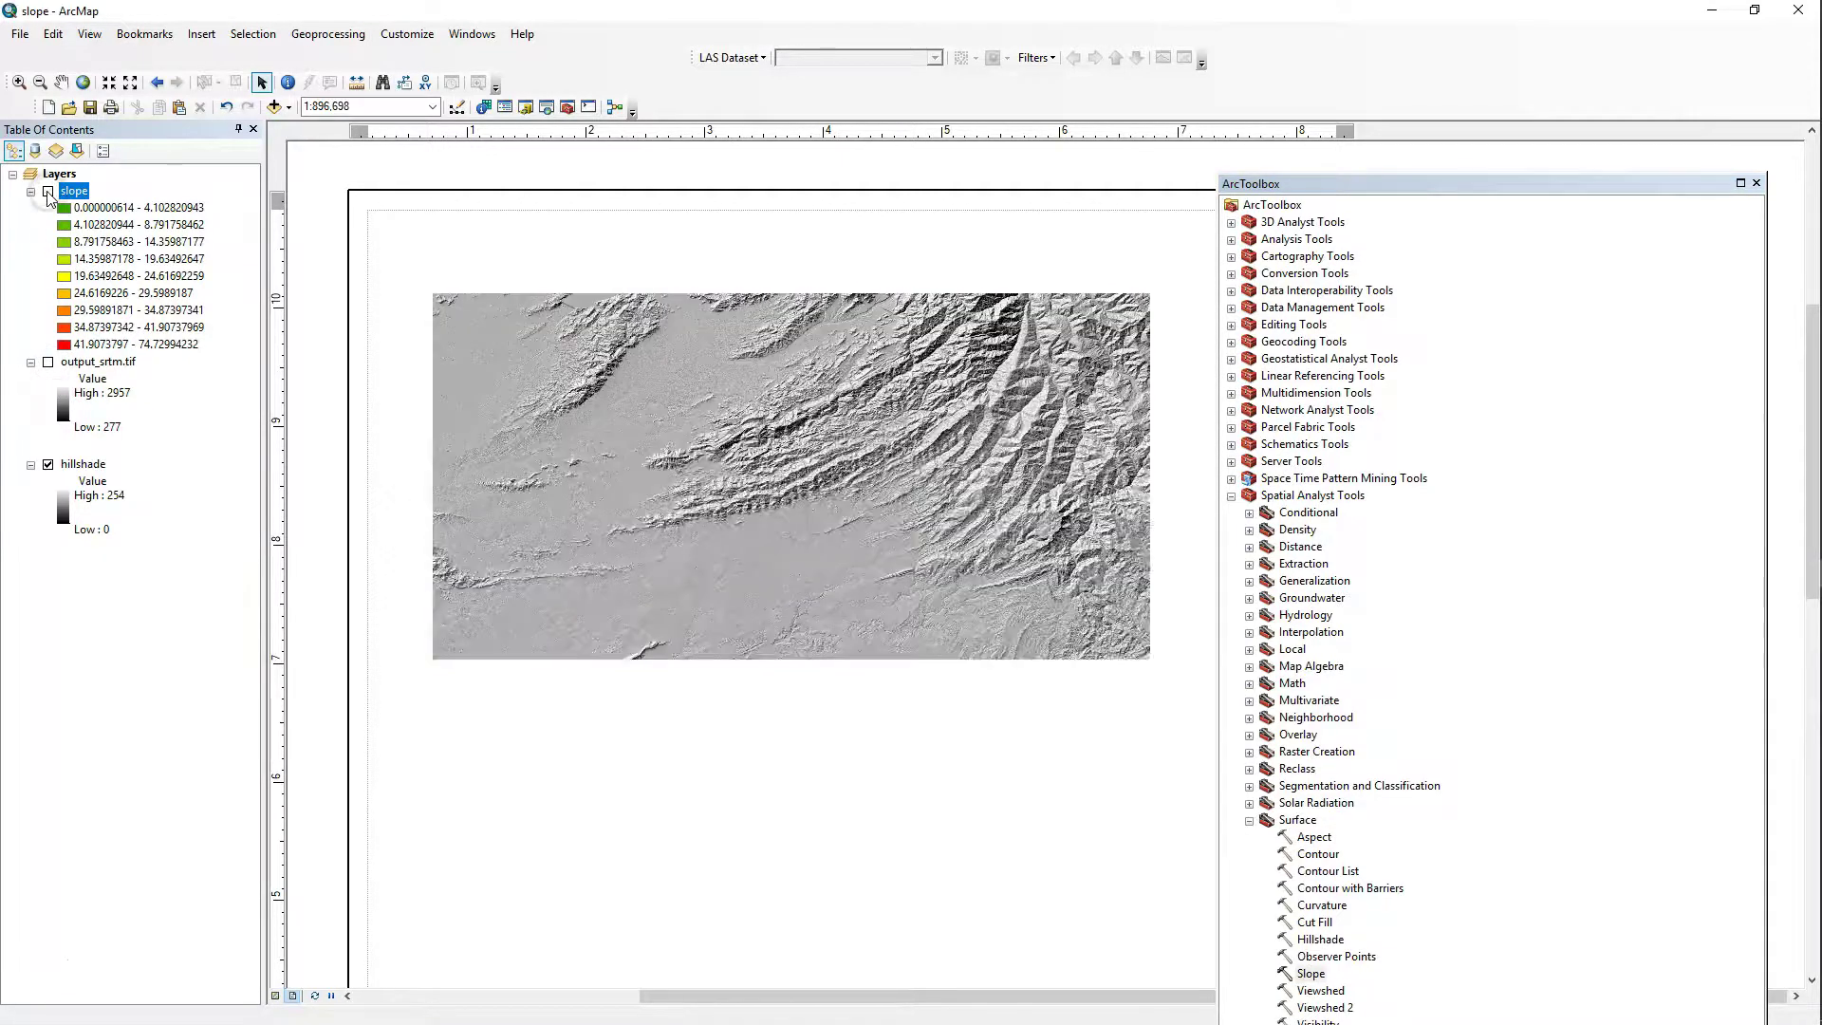
click(47, 190)
click(48, 191)
click(48, 191)
click(47, 191)
click(49, 192)
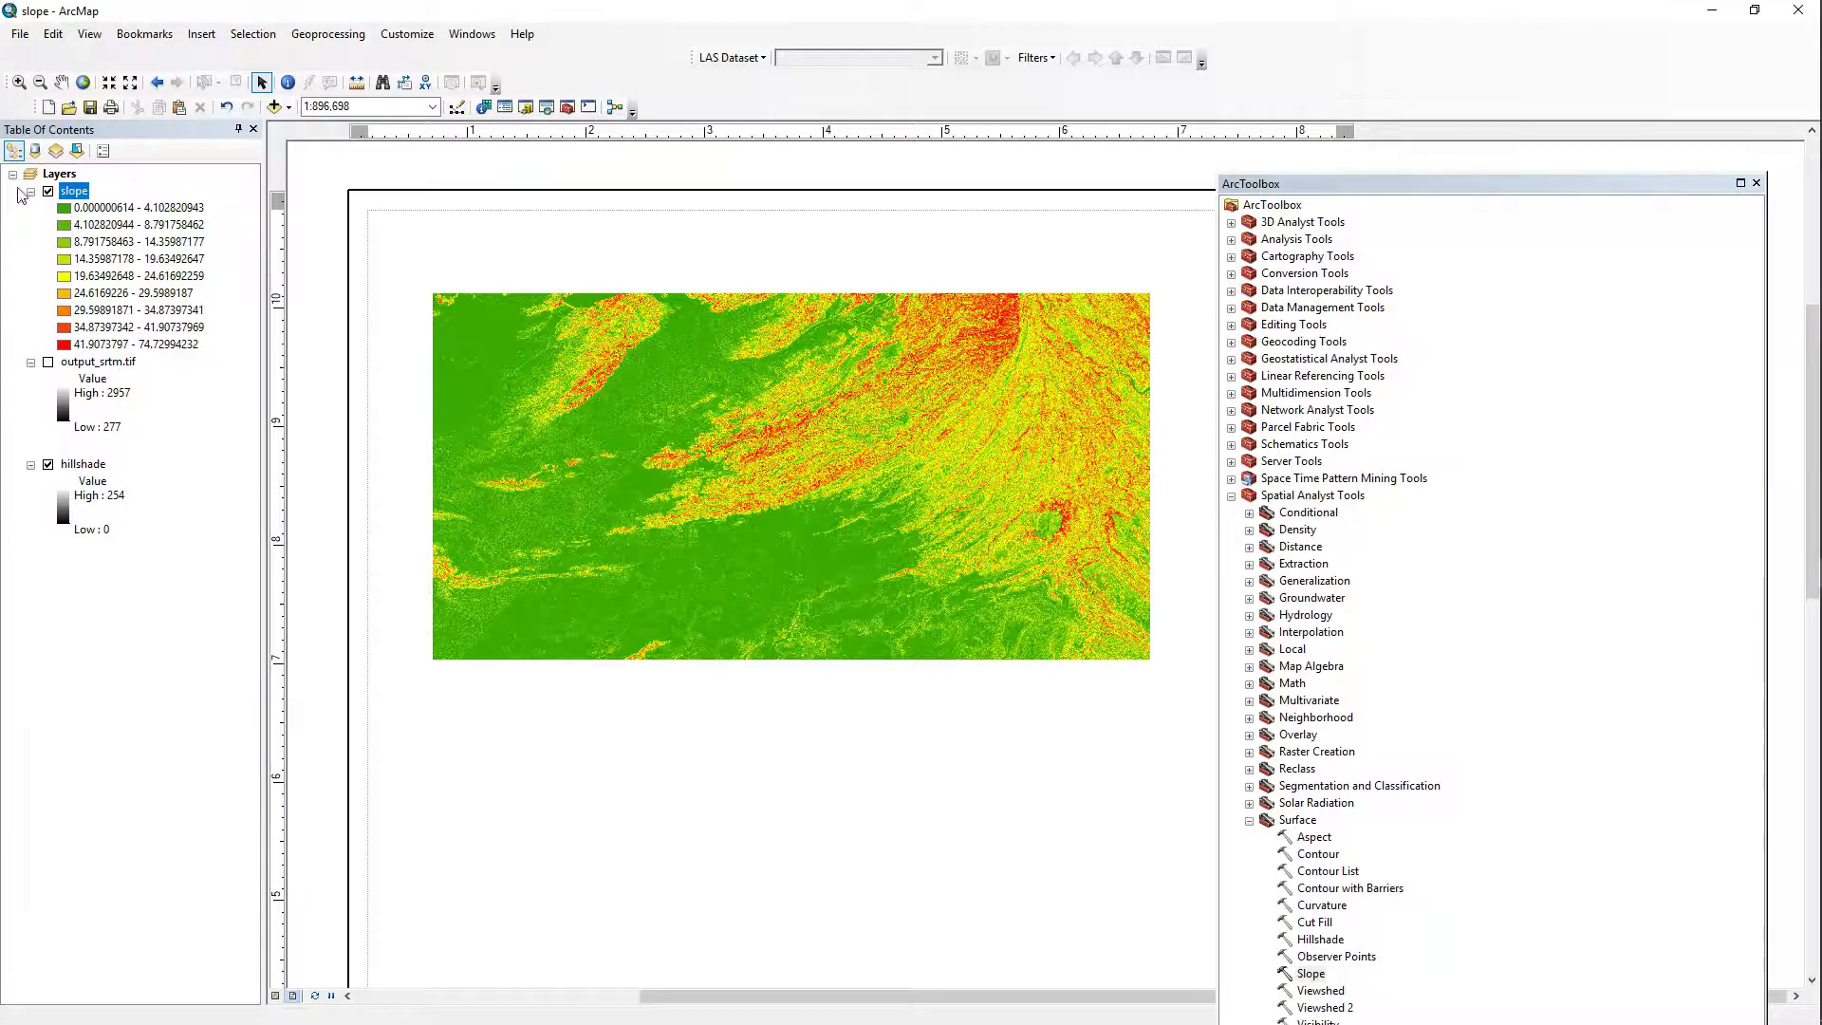
Open the classification settings in the slope layer's symbology and set the number of classes to 2.
right_click(79, 194)
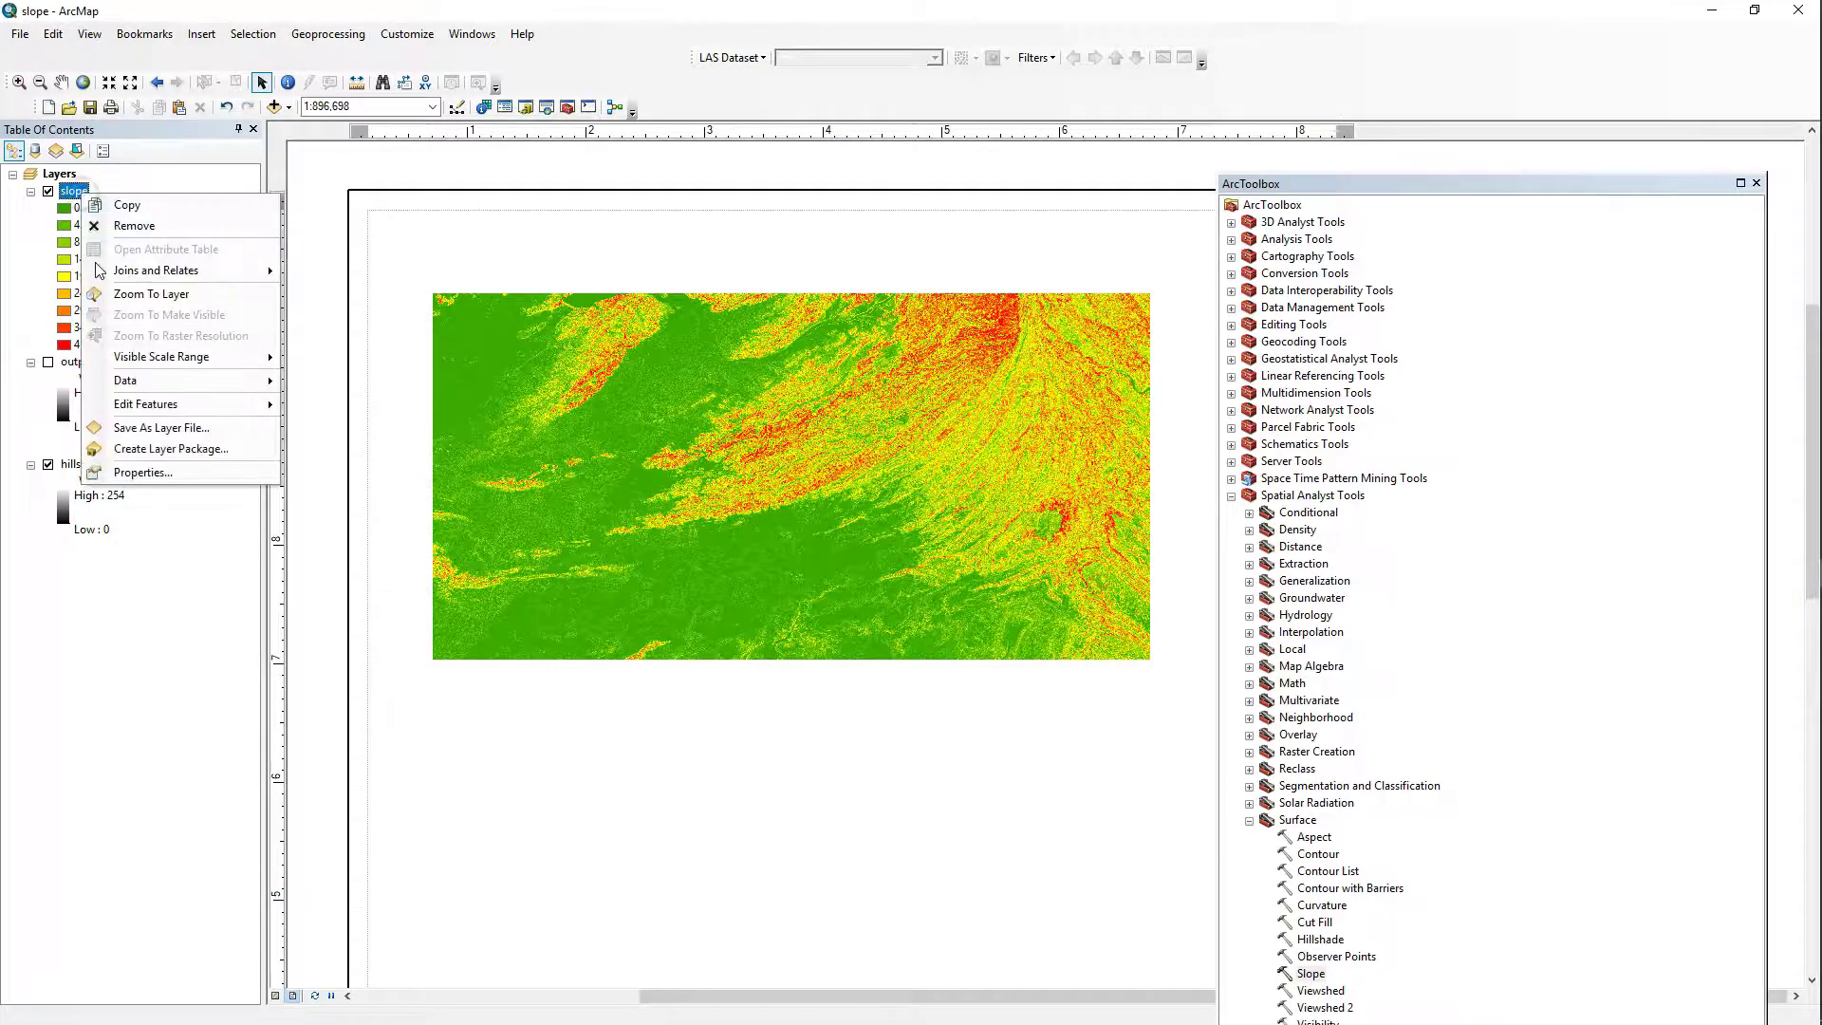
click(142, 472)
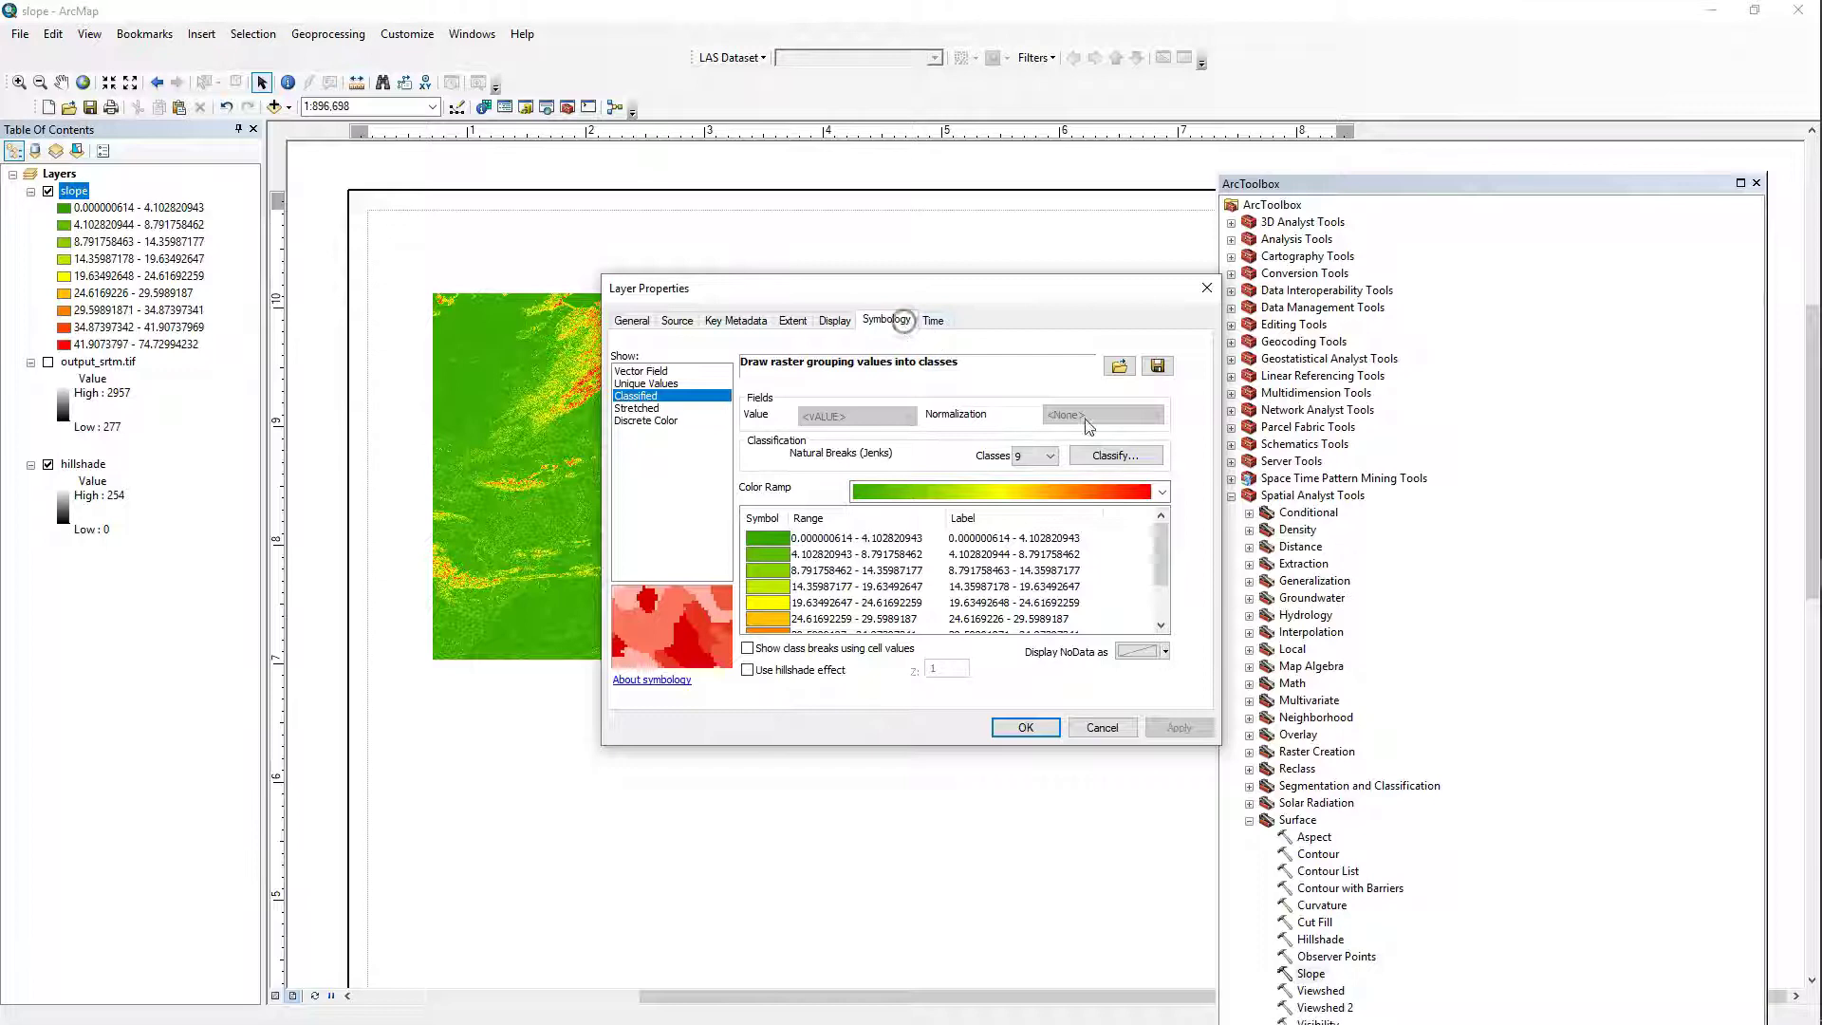
click(1118, 455)
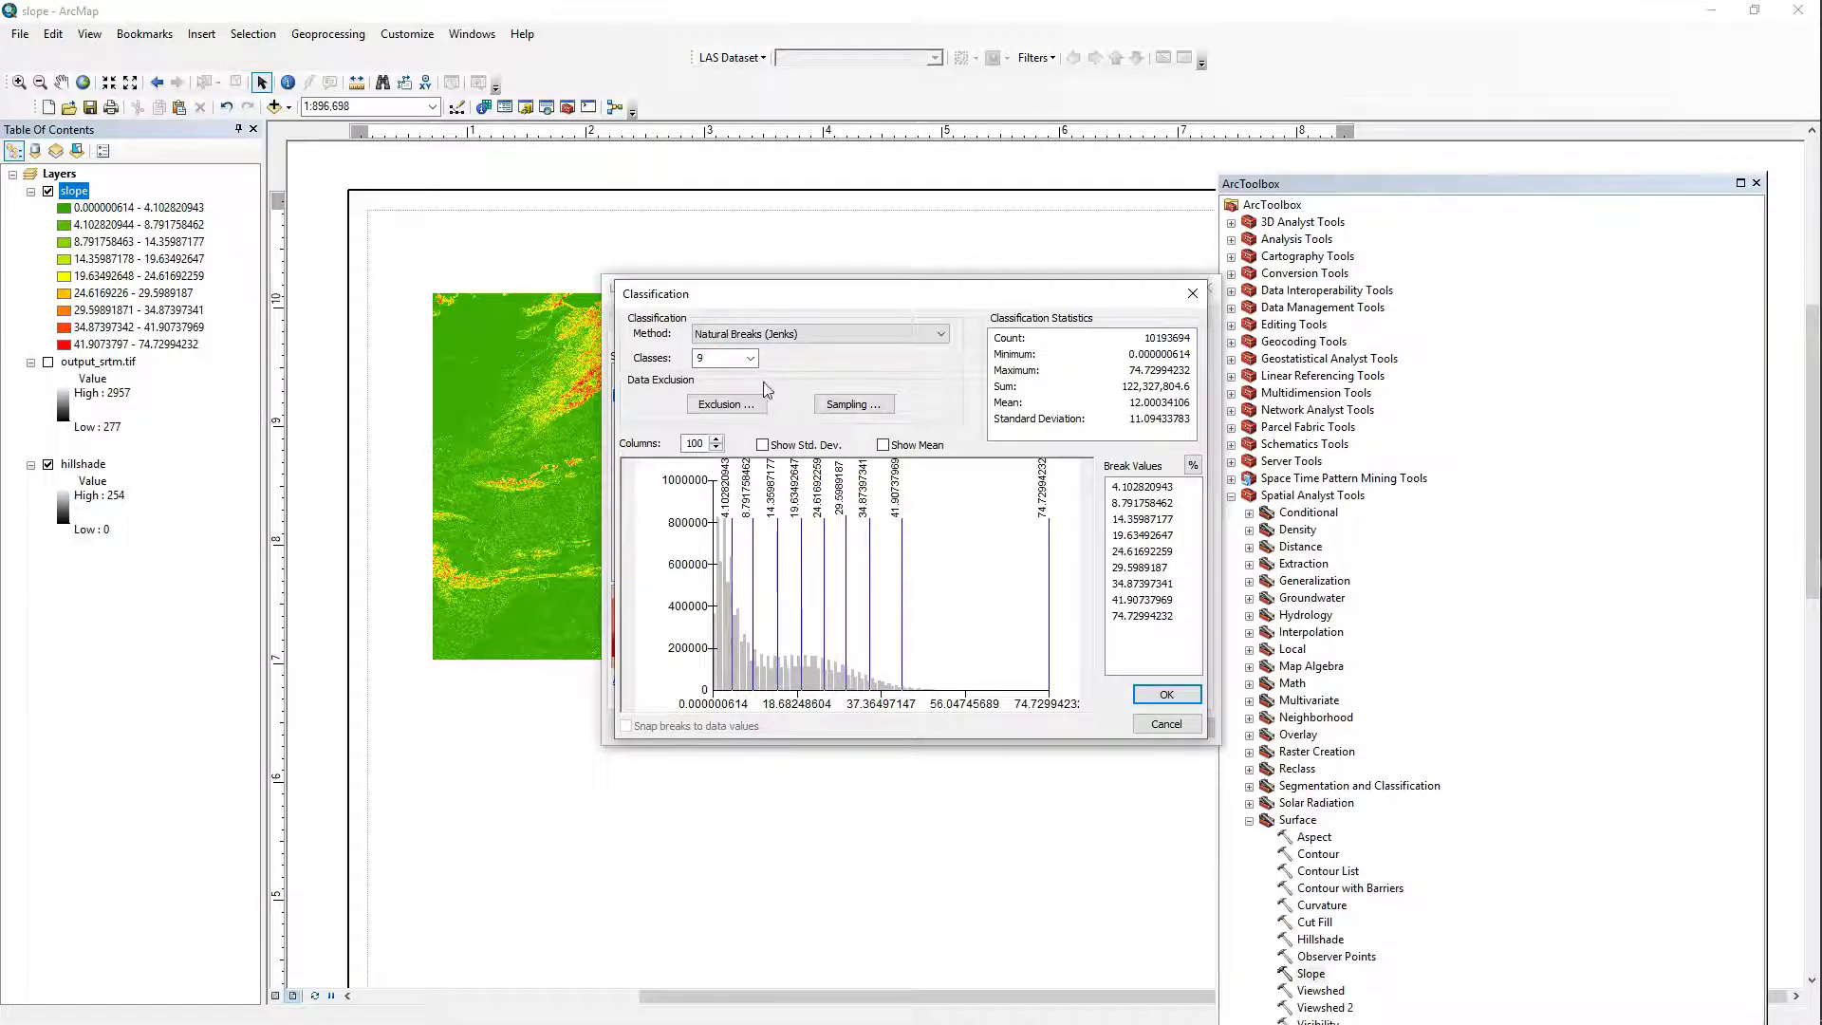
click(749, 358)
scroll(749, 443, up, 1)
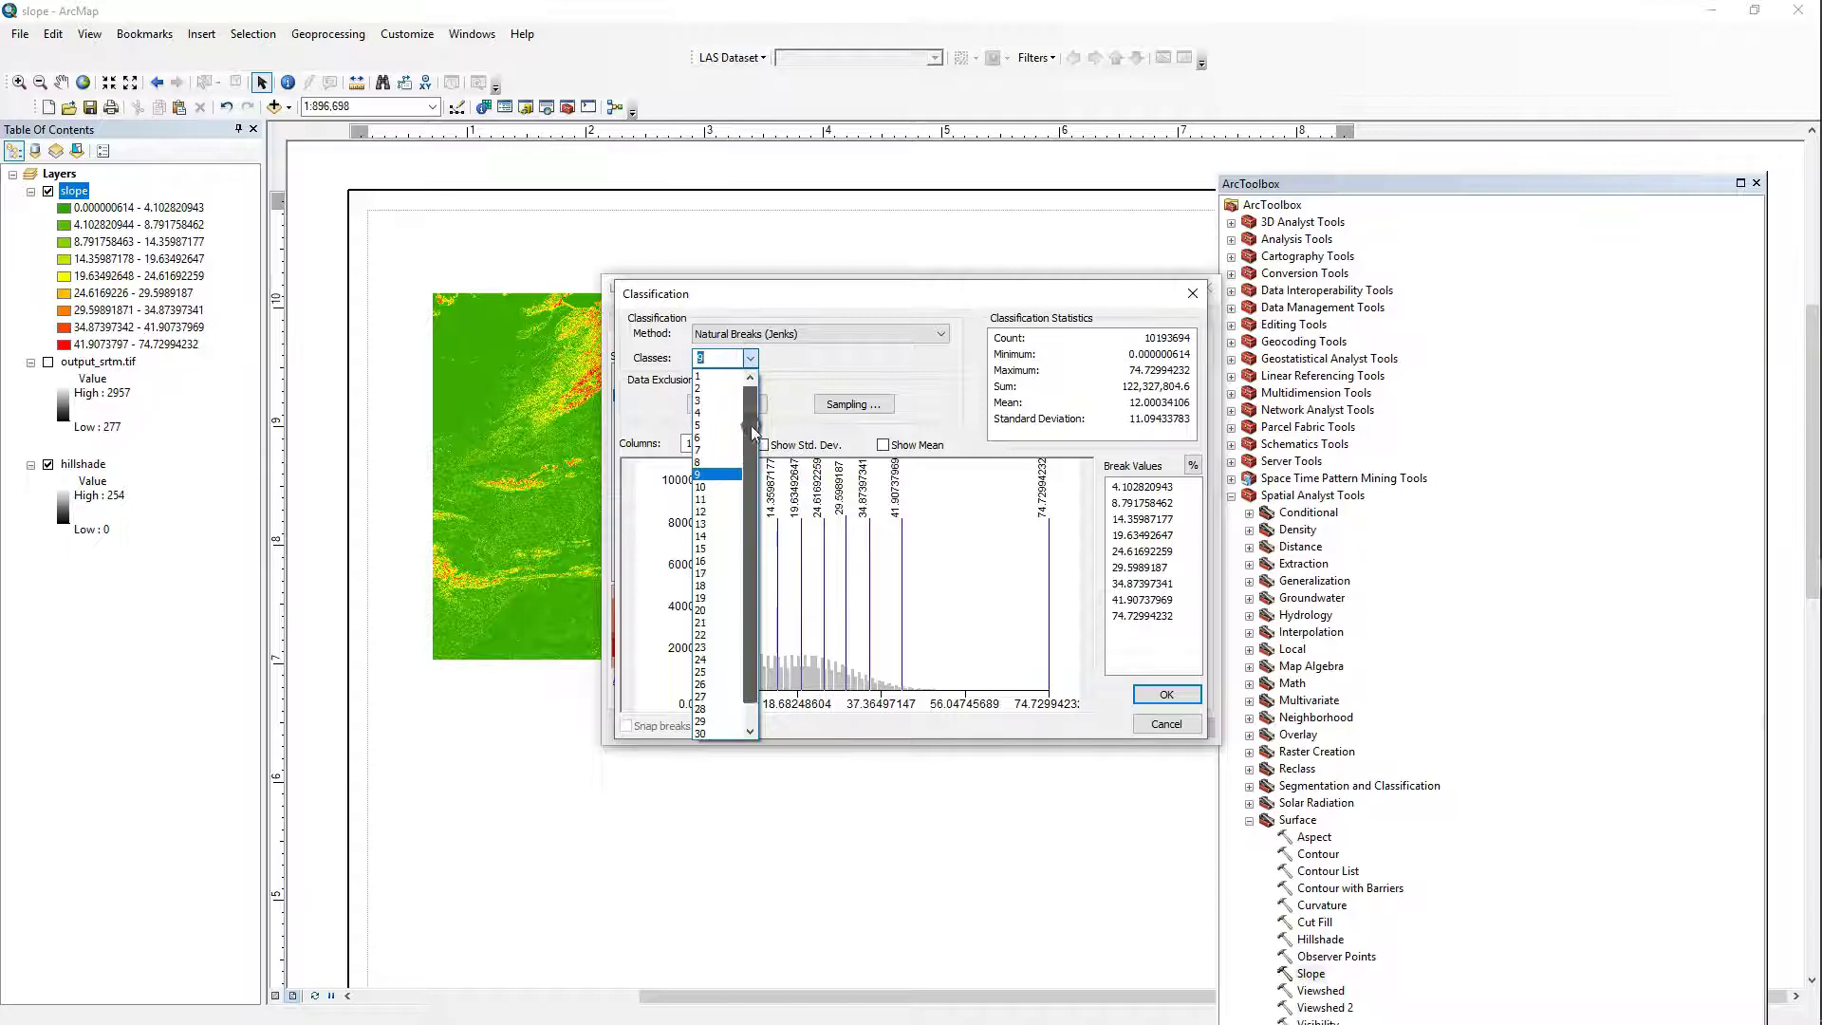
click(707, 390)
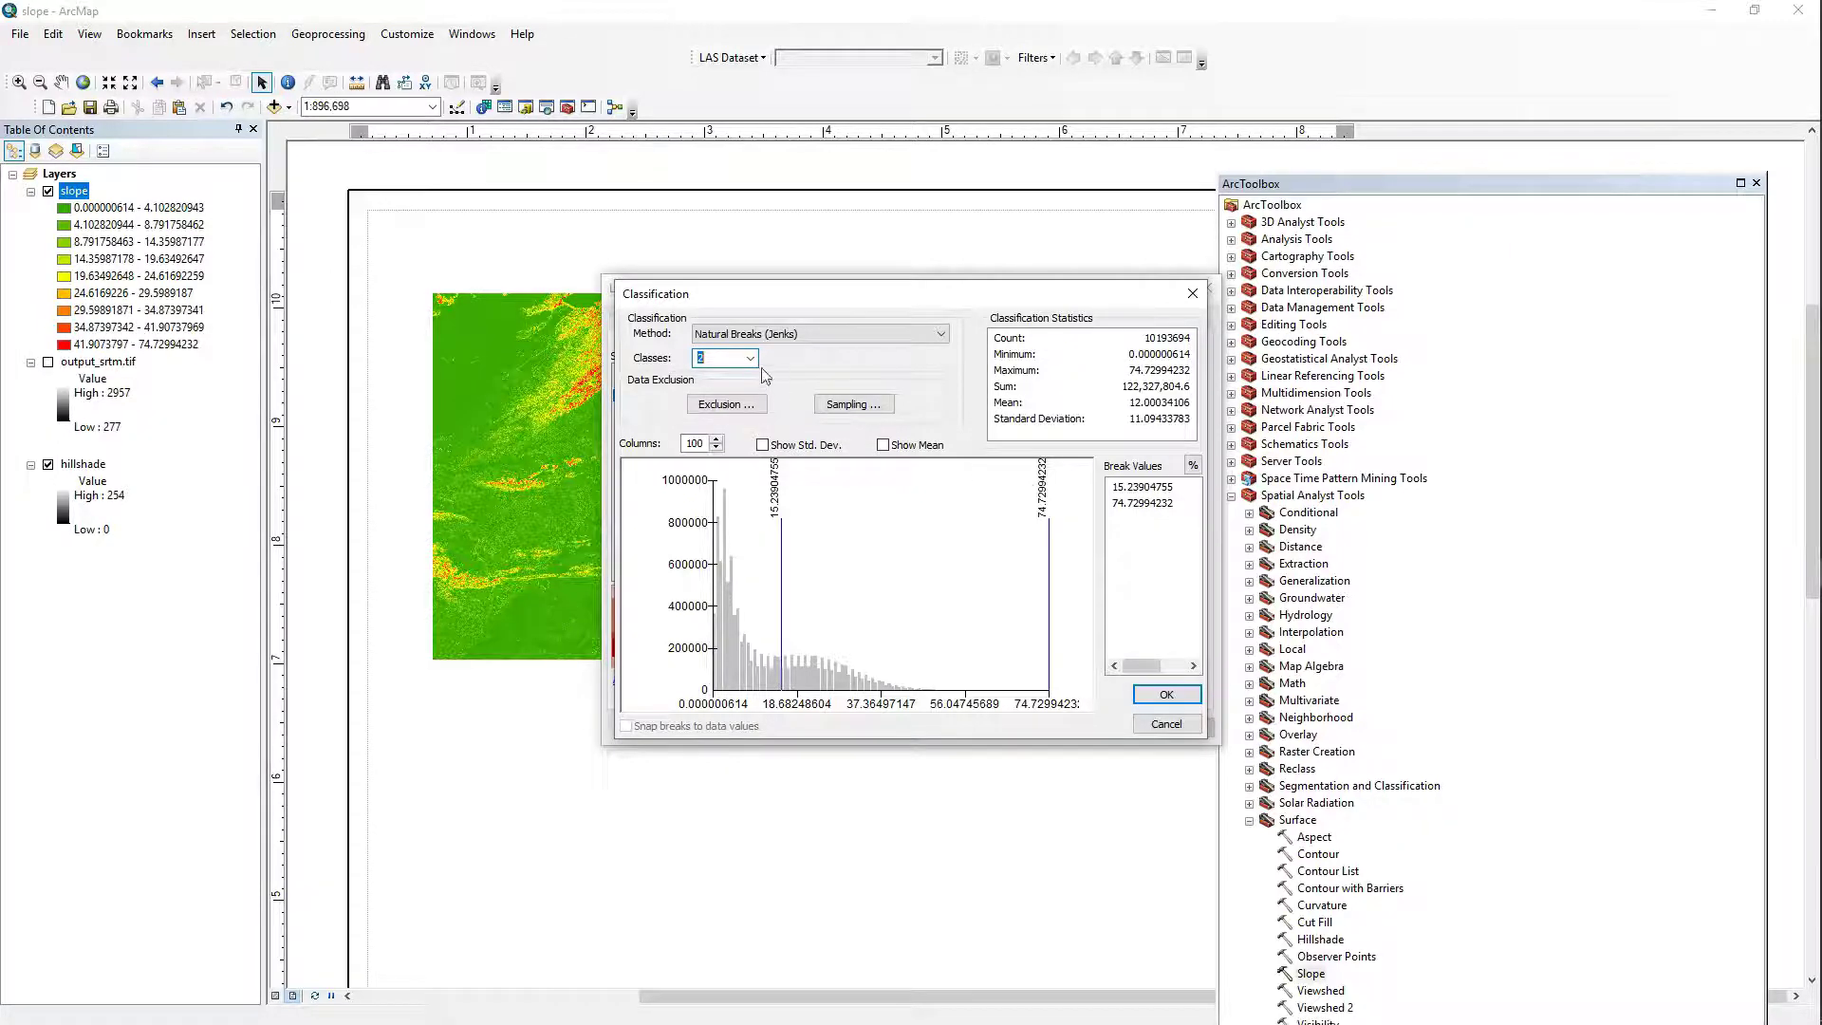
Switch the slope classification to the Manual method, set the first break value to 12, and apply the symbology.
click(786, 334)
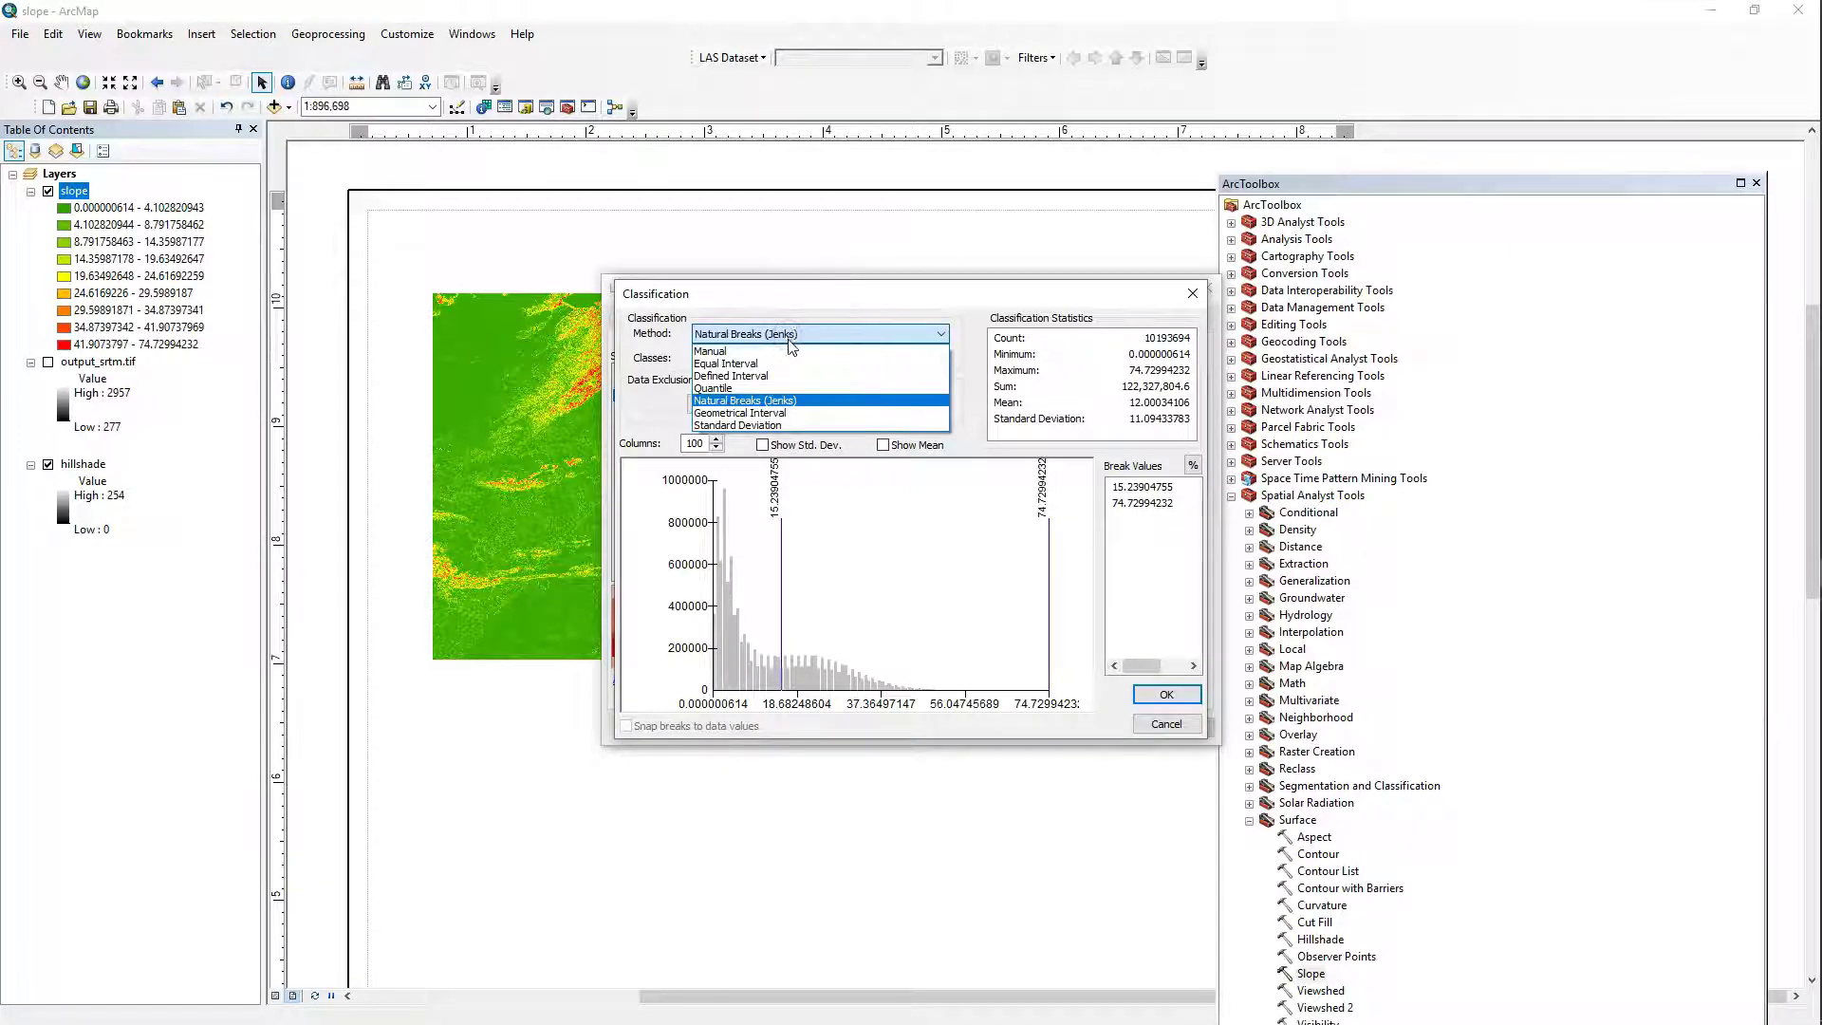
click(778, 351)
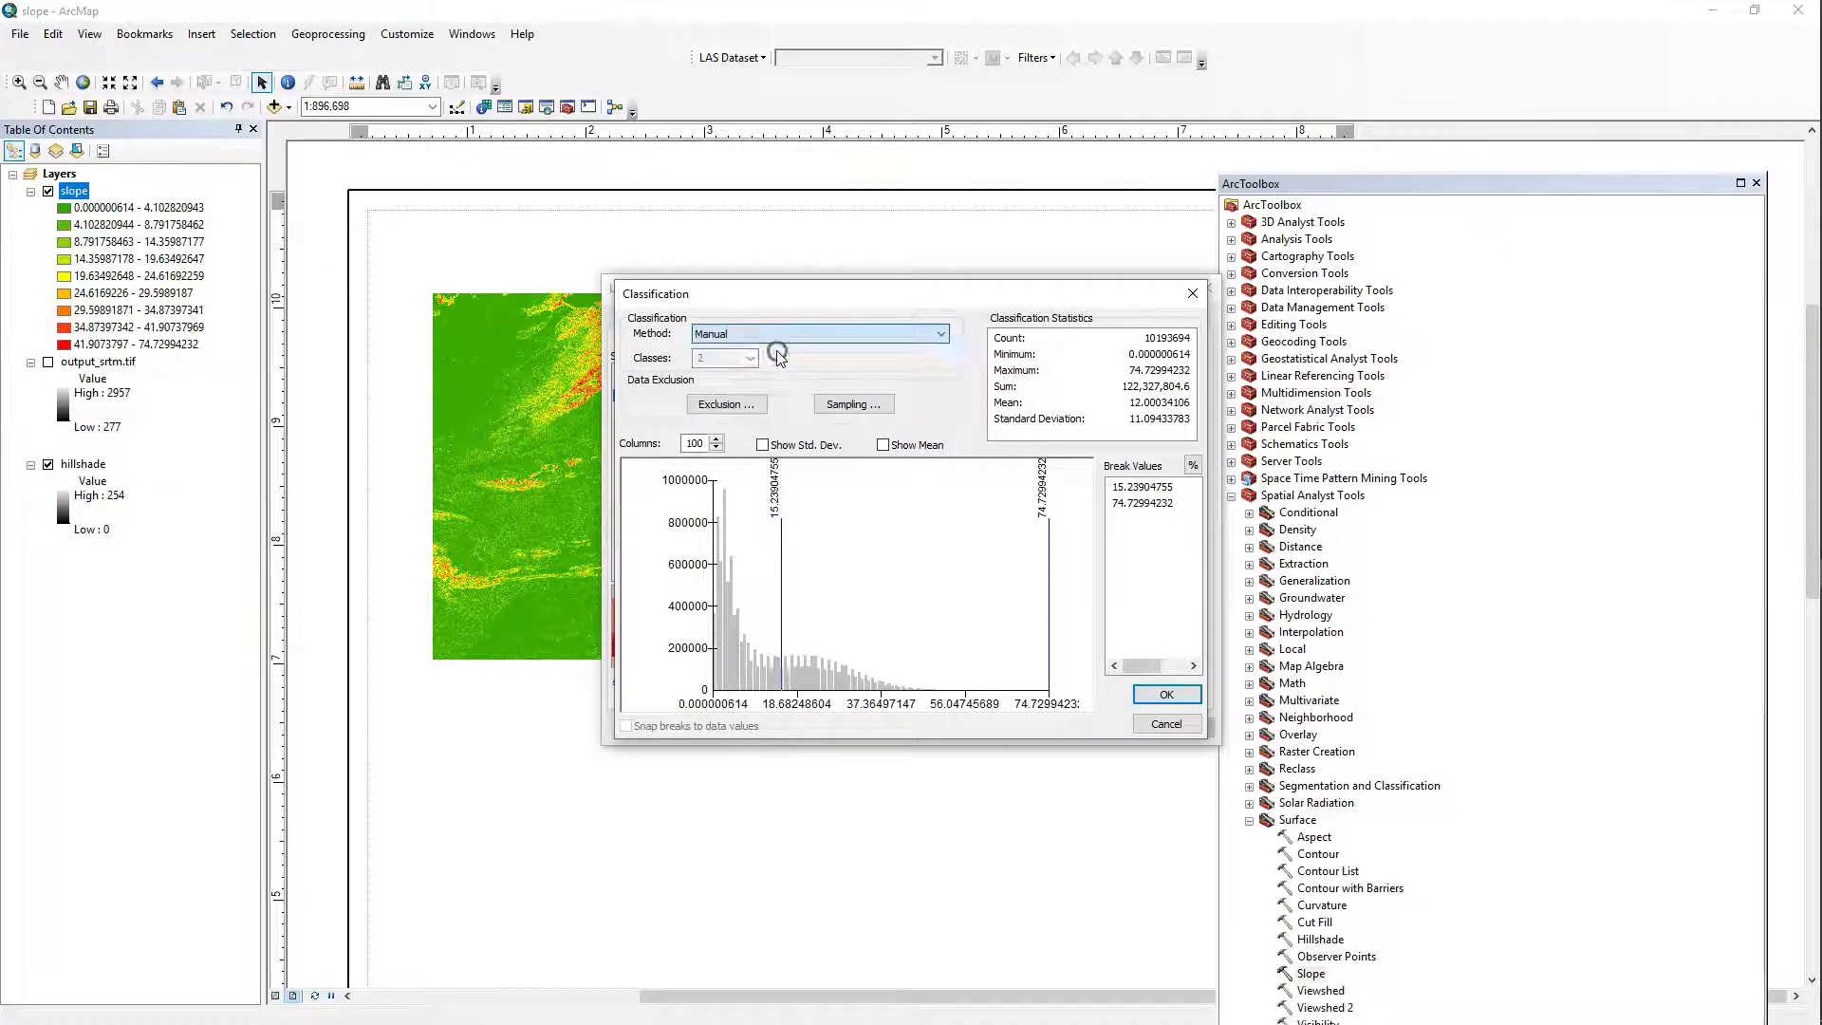
click(1143, 488)
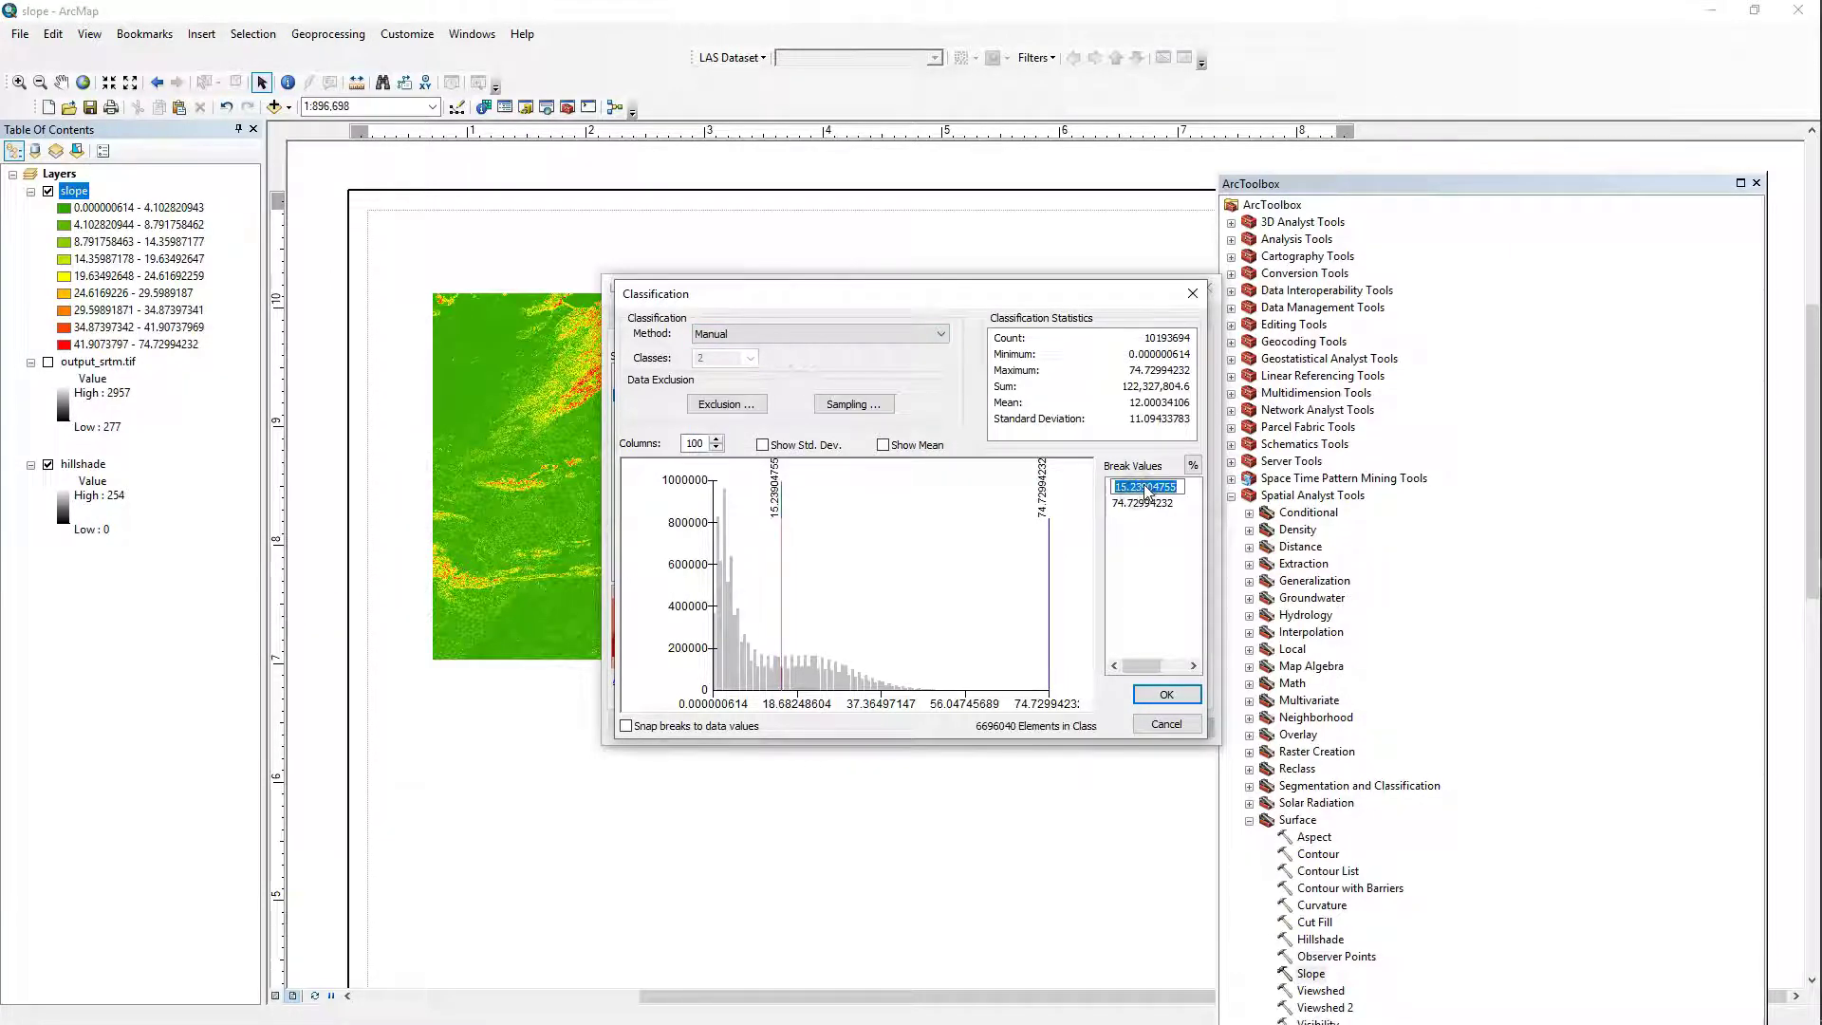
text(12.000)
click(1173, 590)
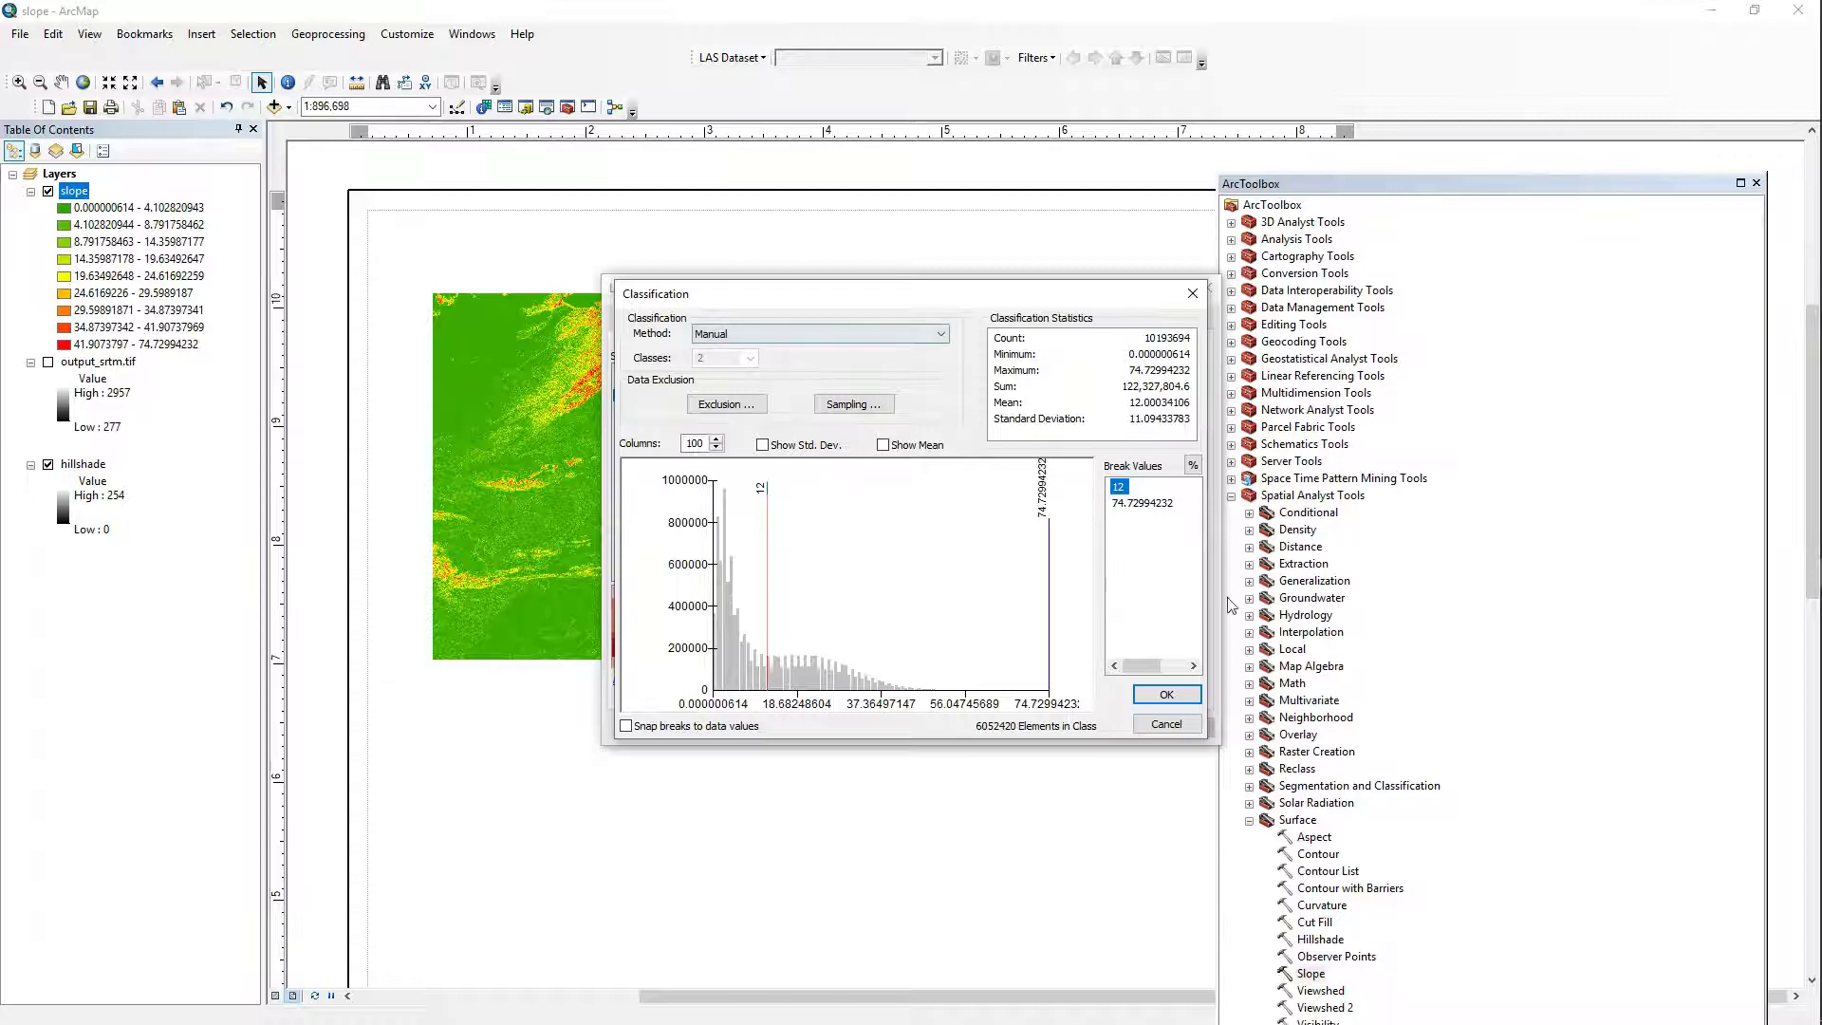
click(1174, 696)
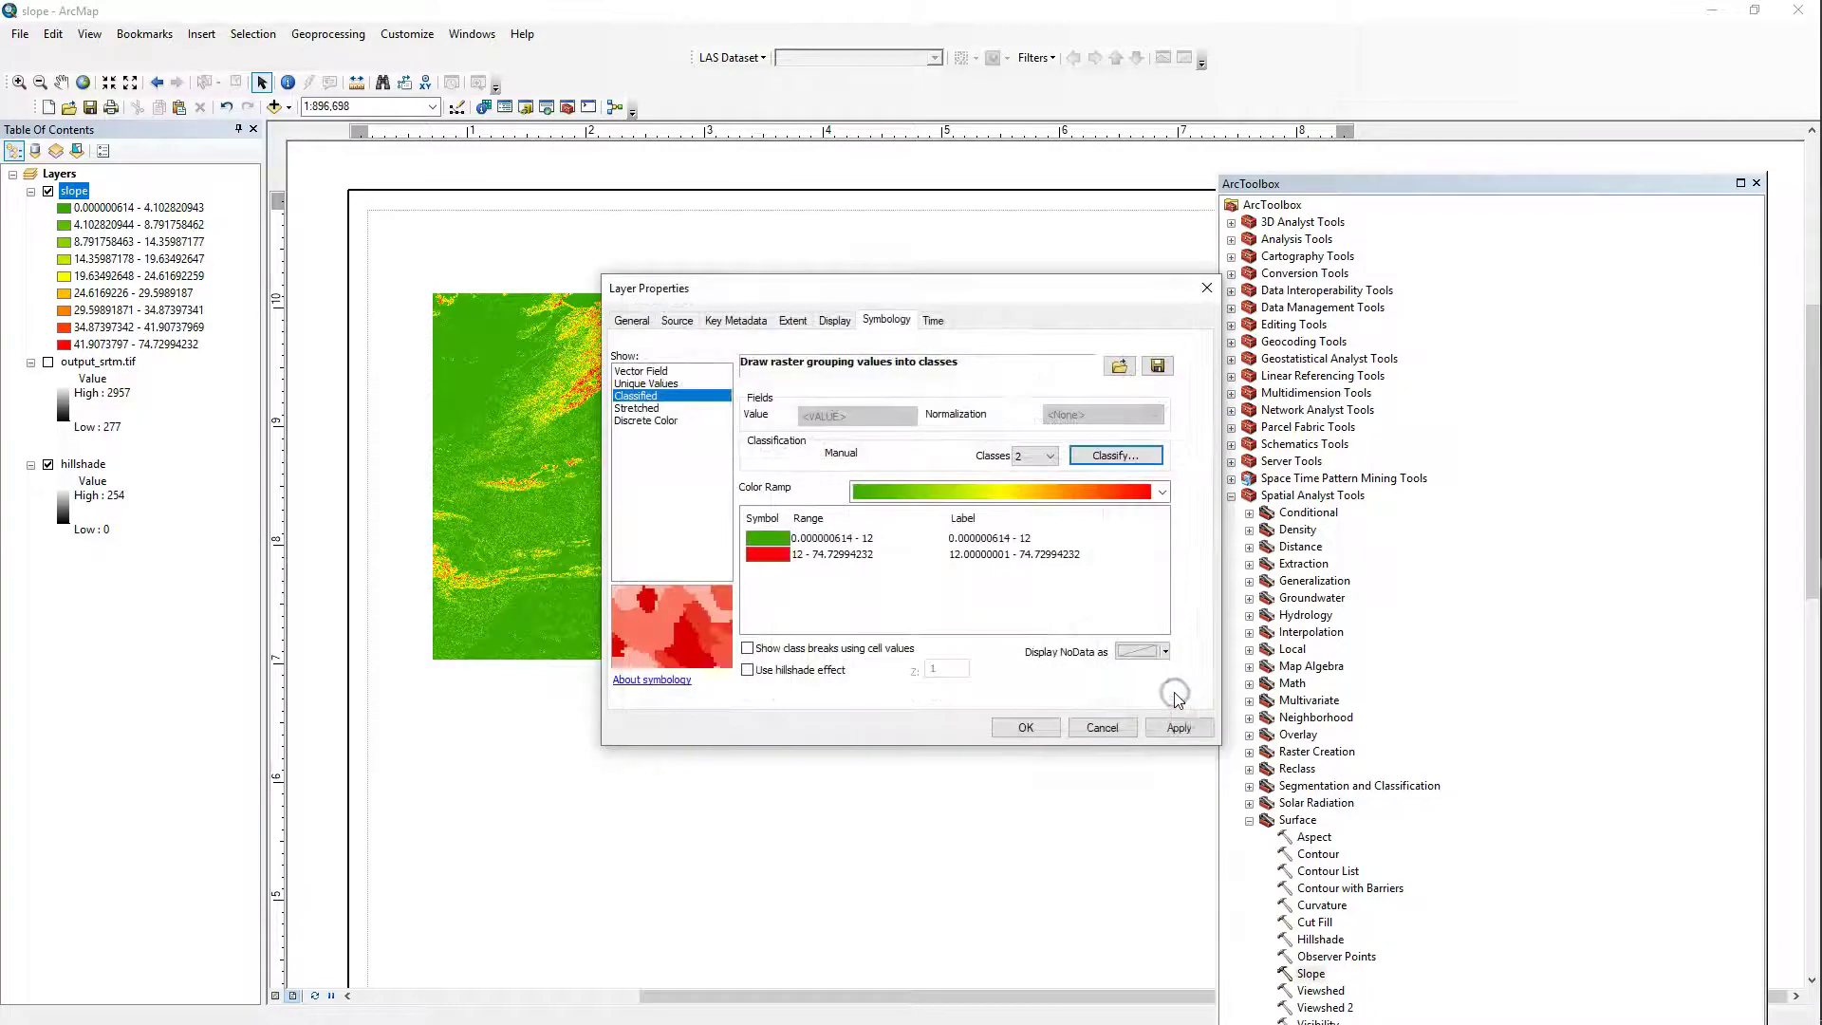
click(1178, 727)
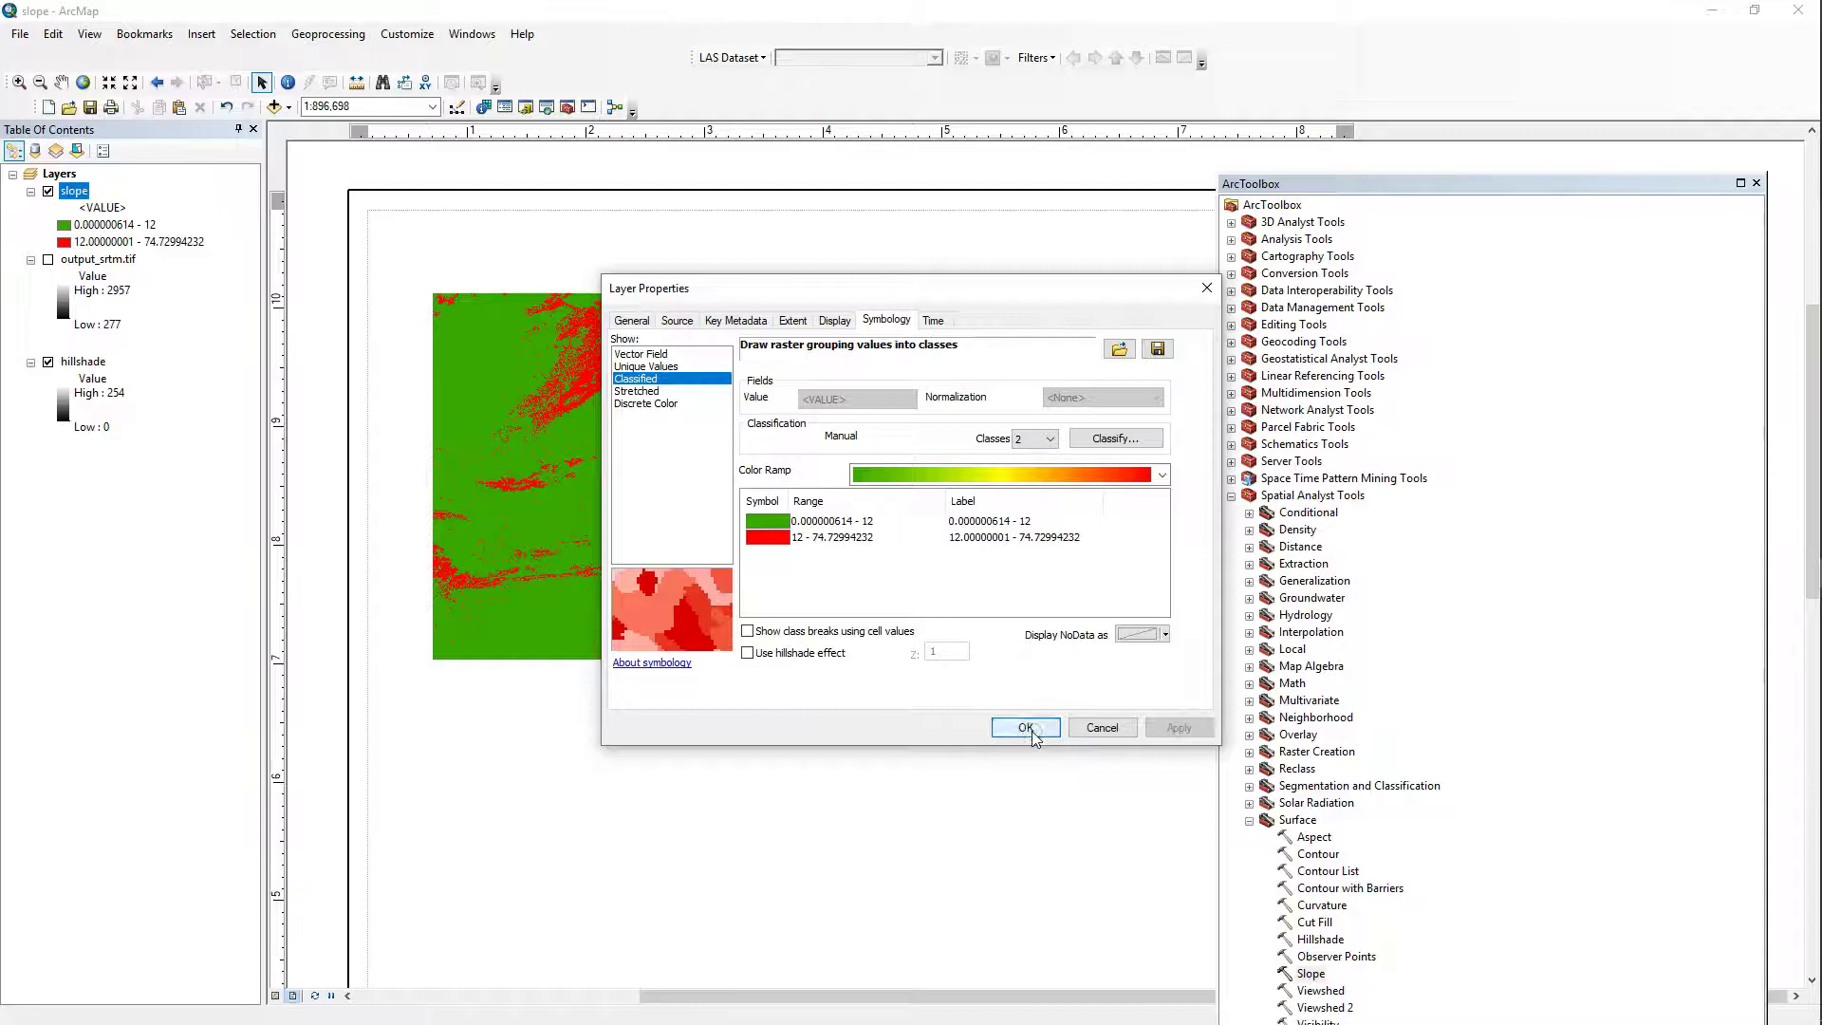
click(1026, 728)
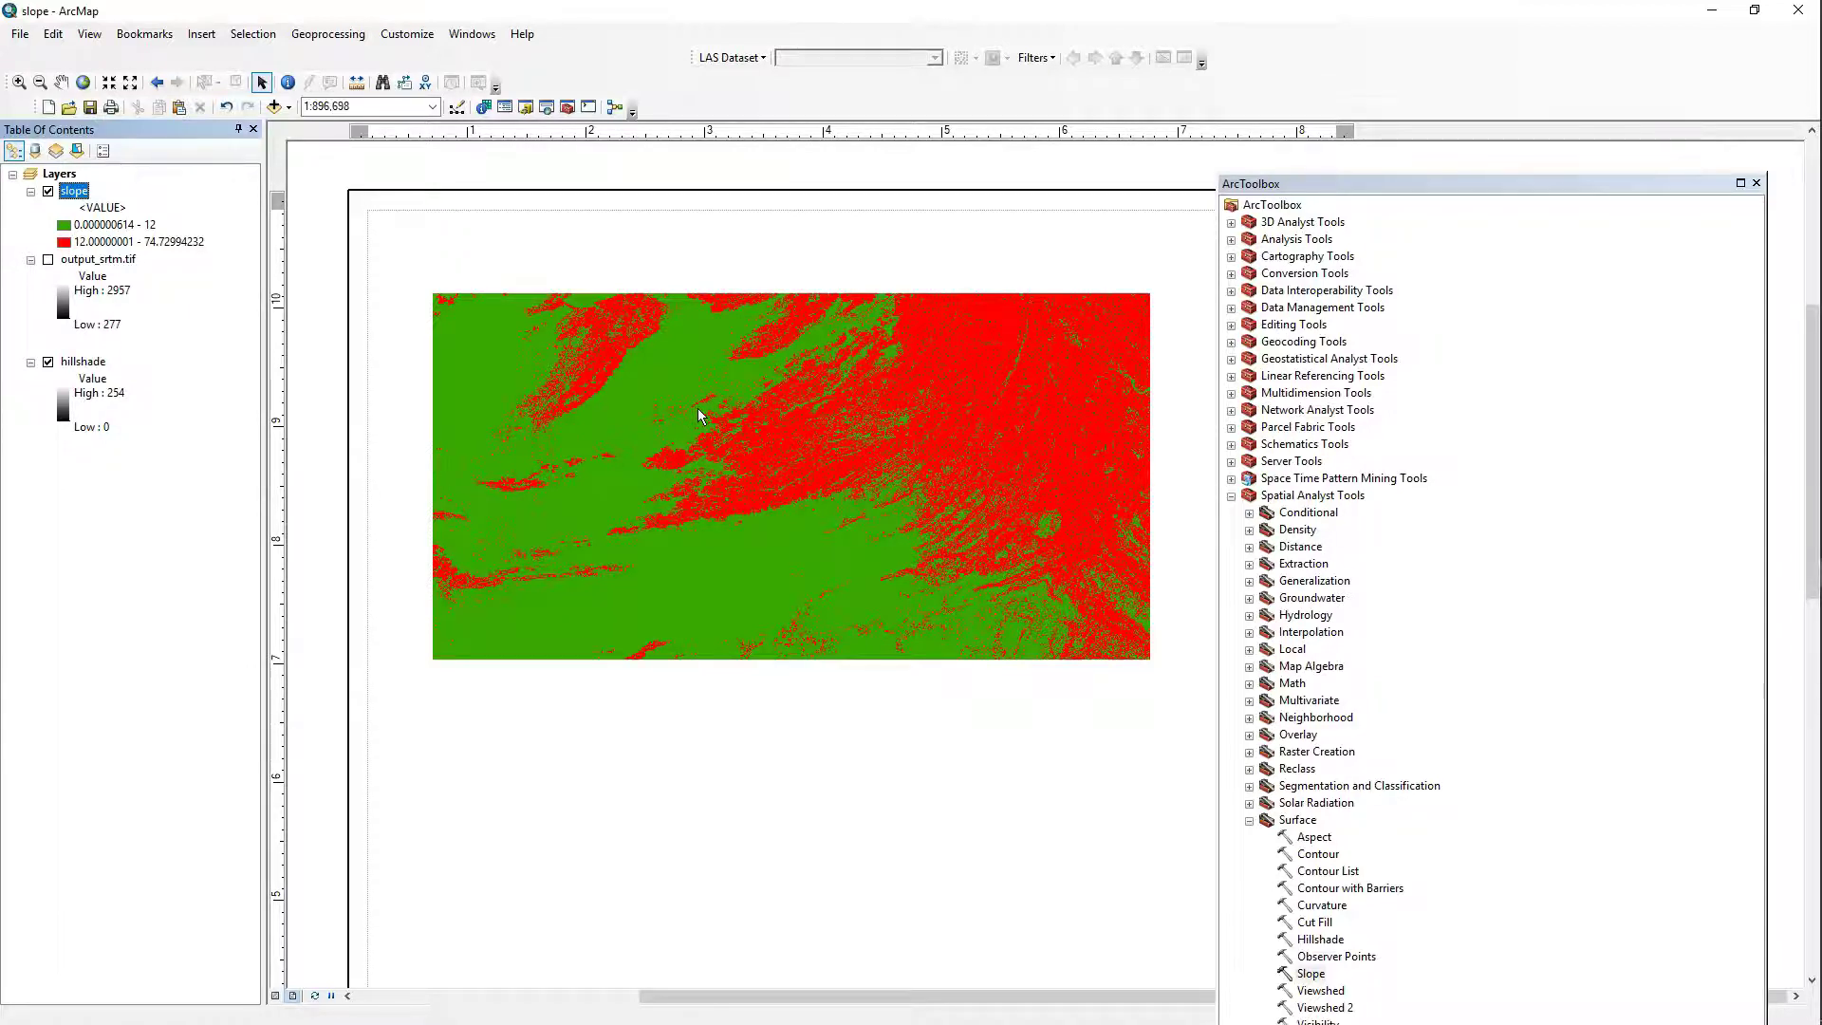
Apply a display transparency of 50% to the slope layer.
right_click(74, 192)
click(135, 472)
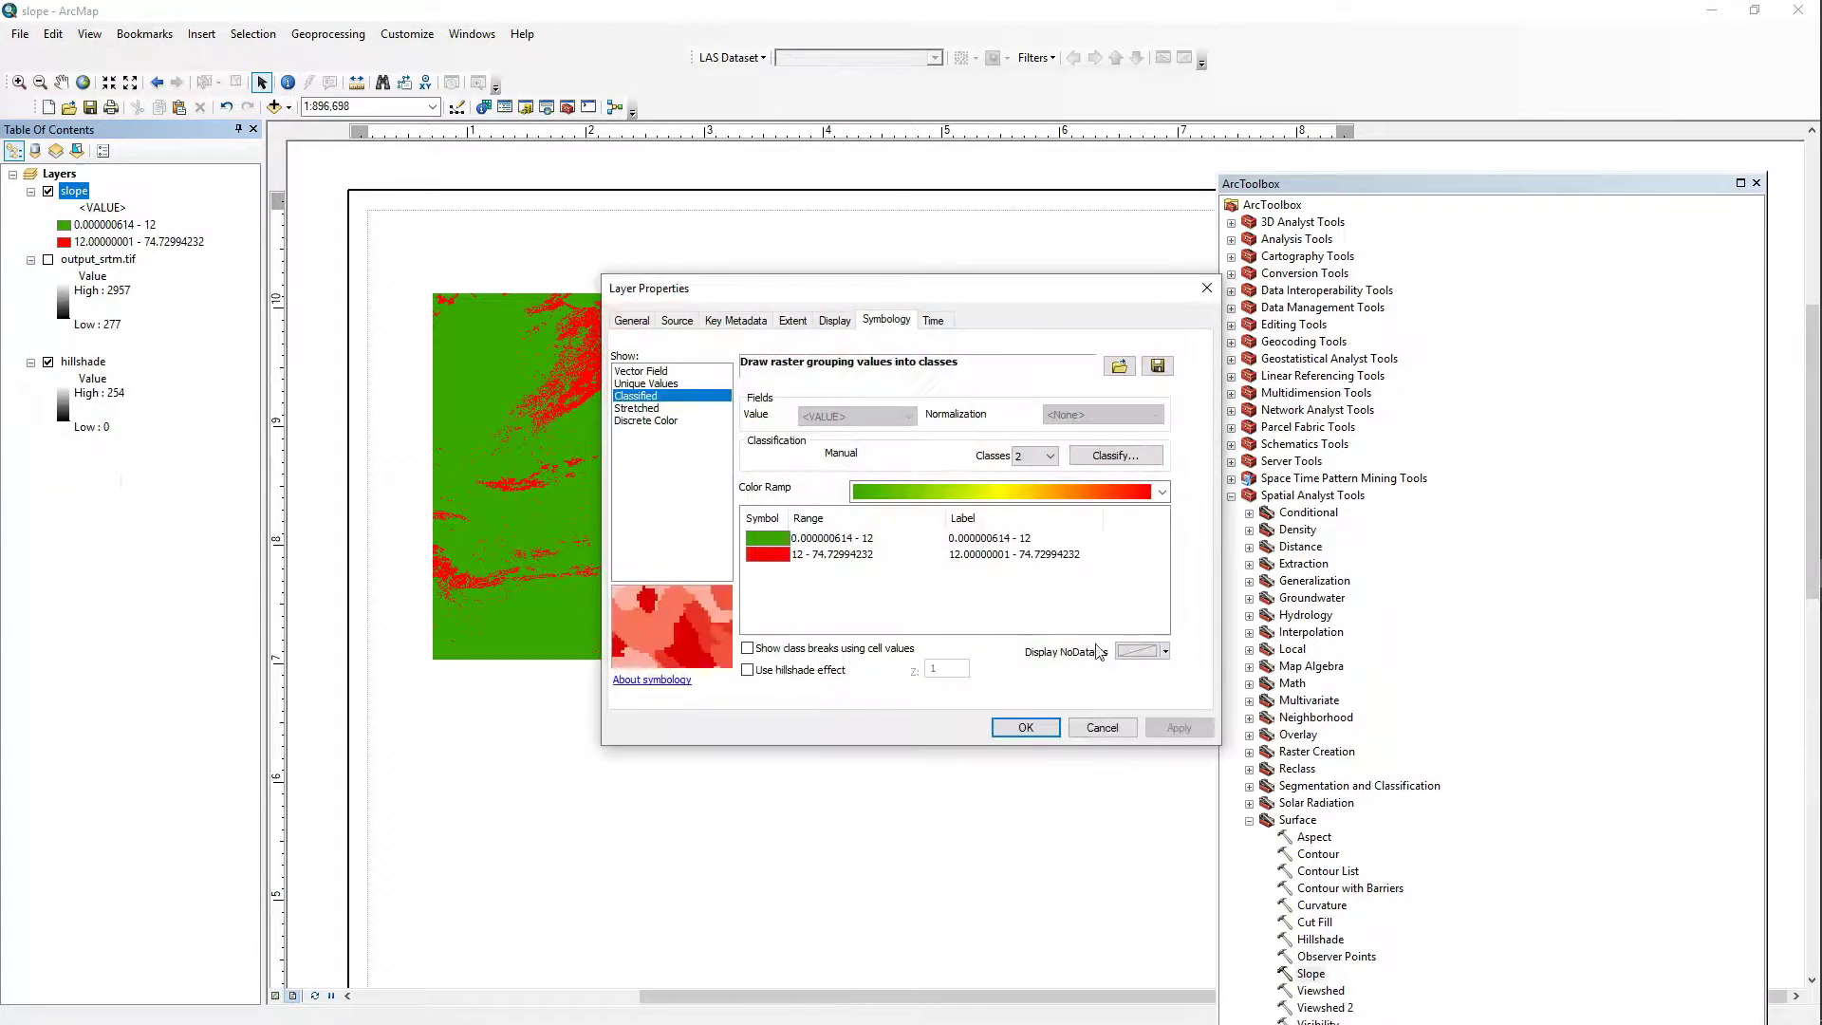
click(835, 320)
double_click(763, 535)
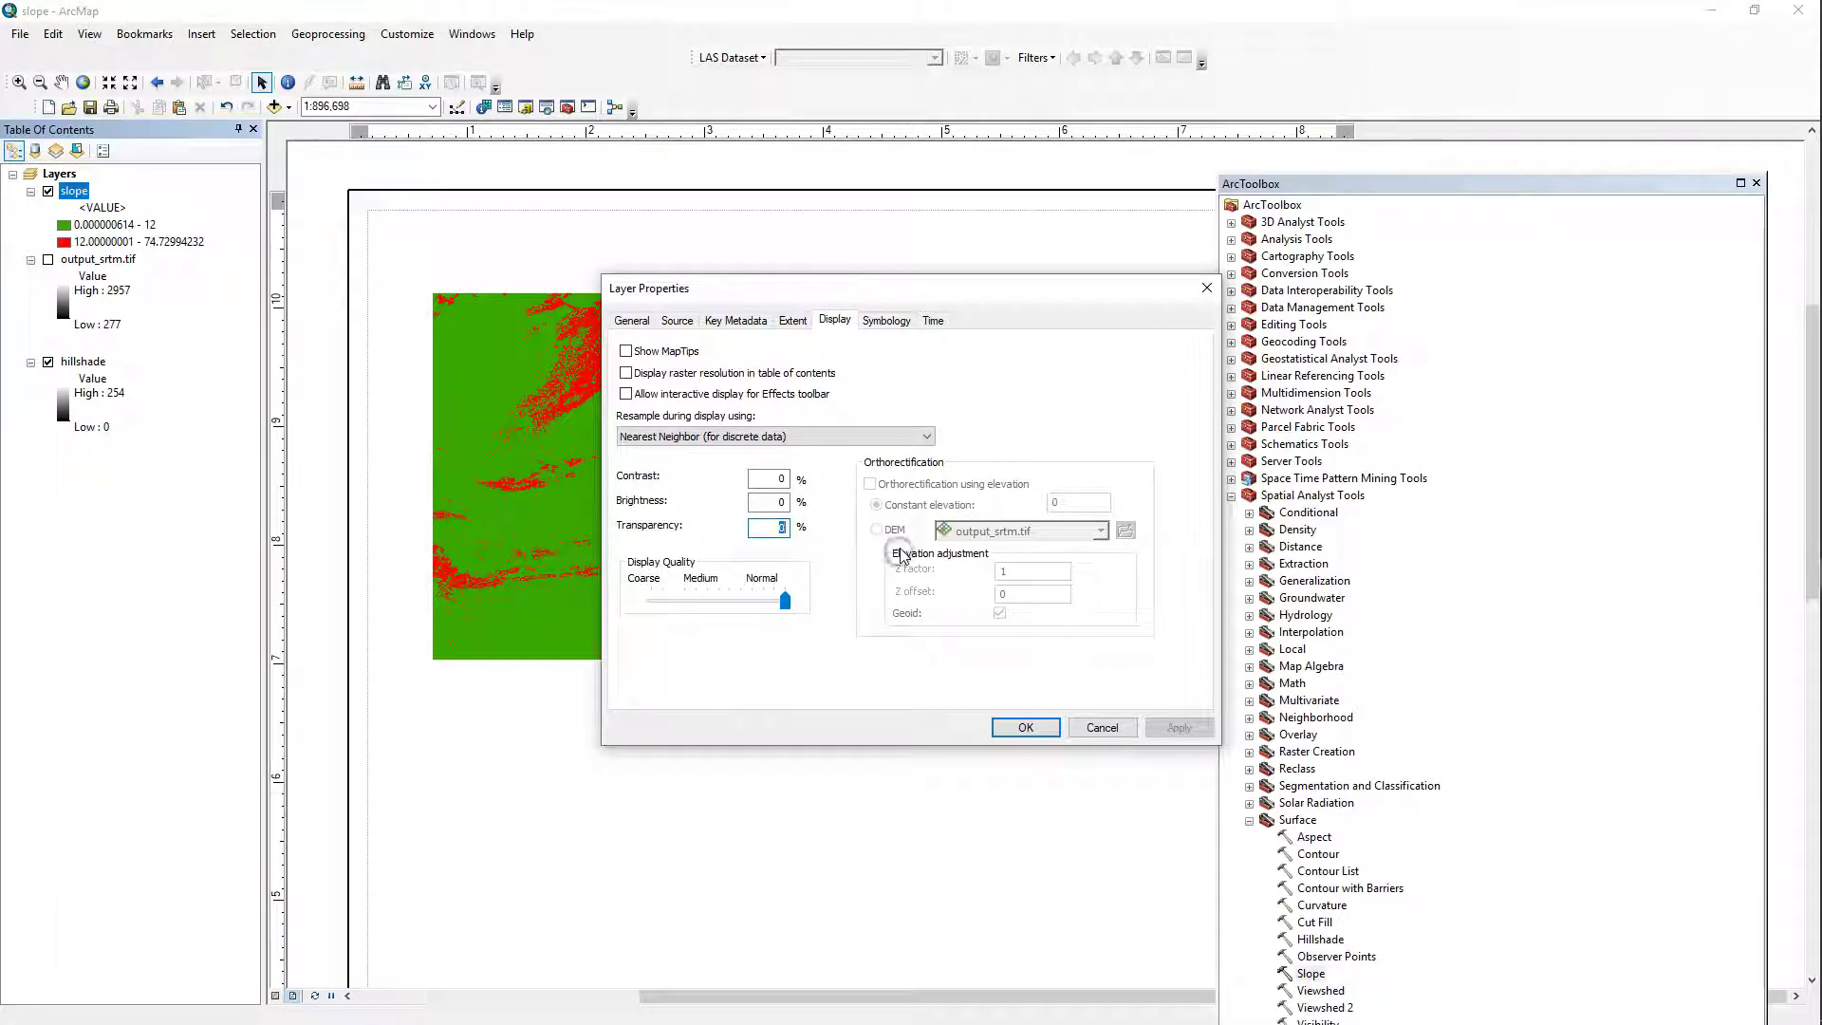
text(50)
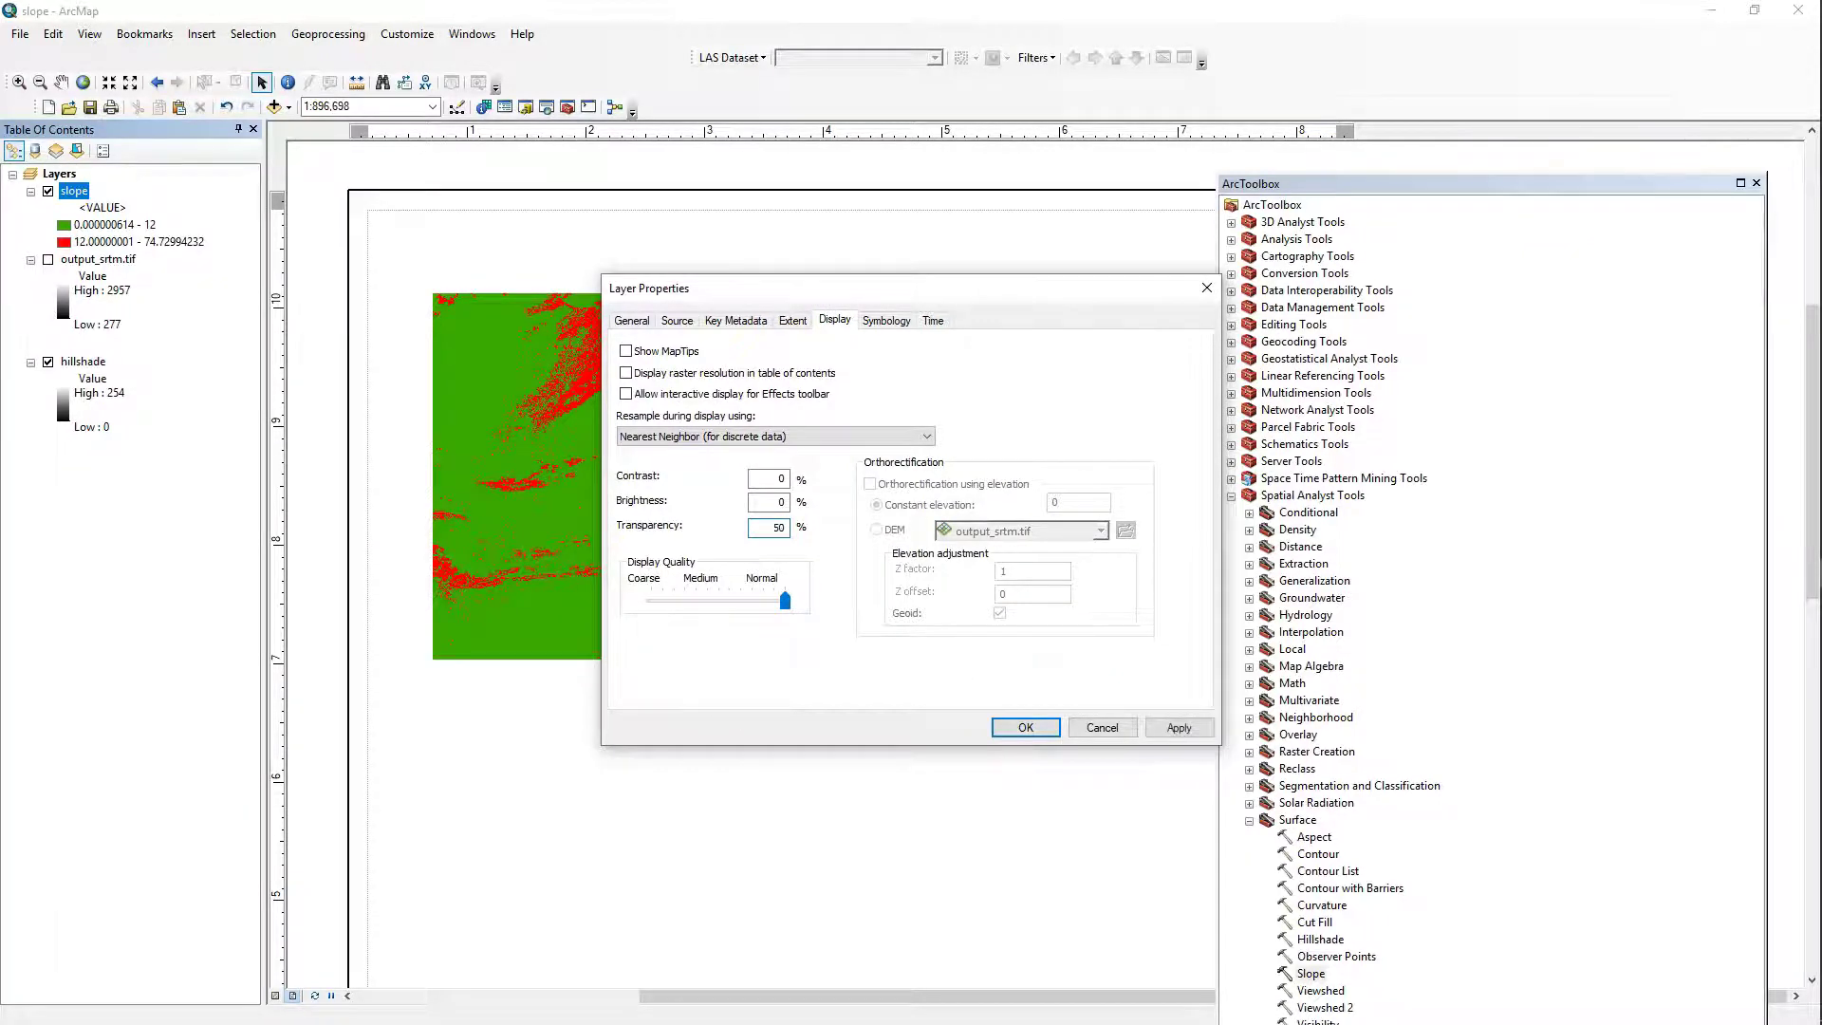
click(1180, 728)
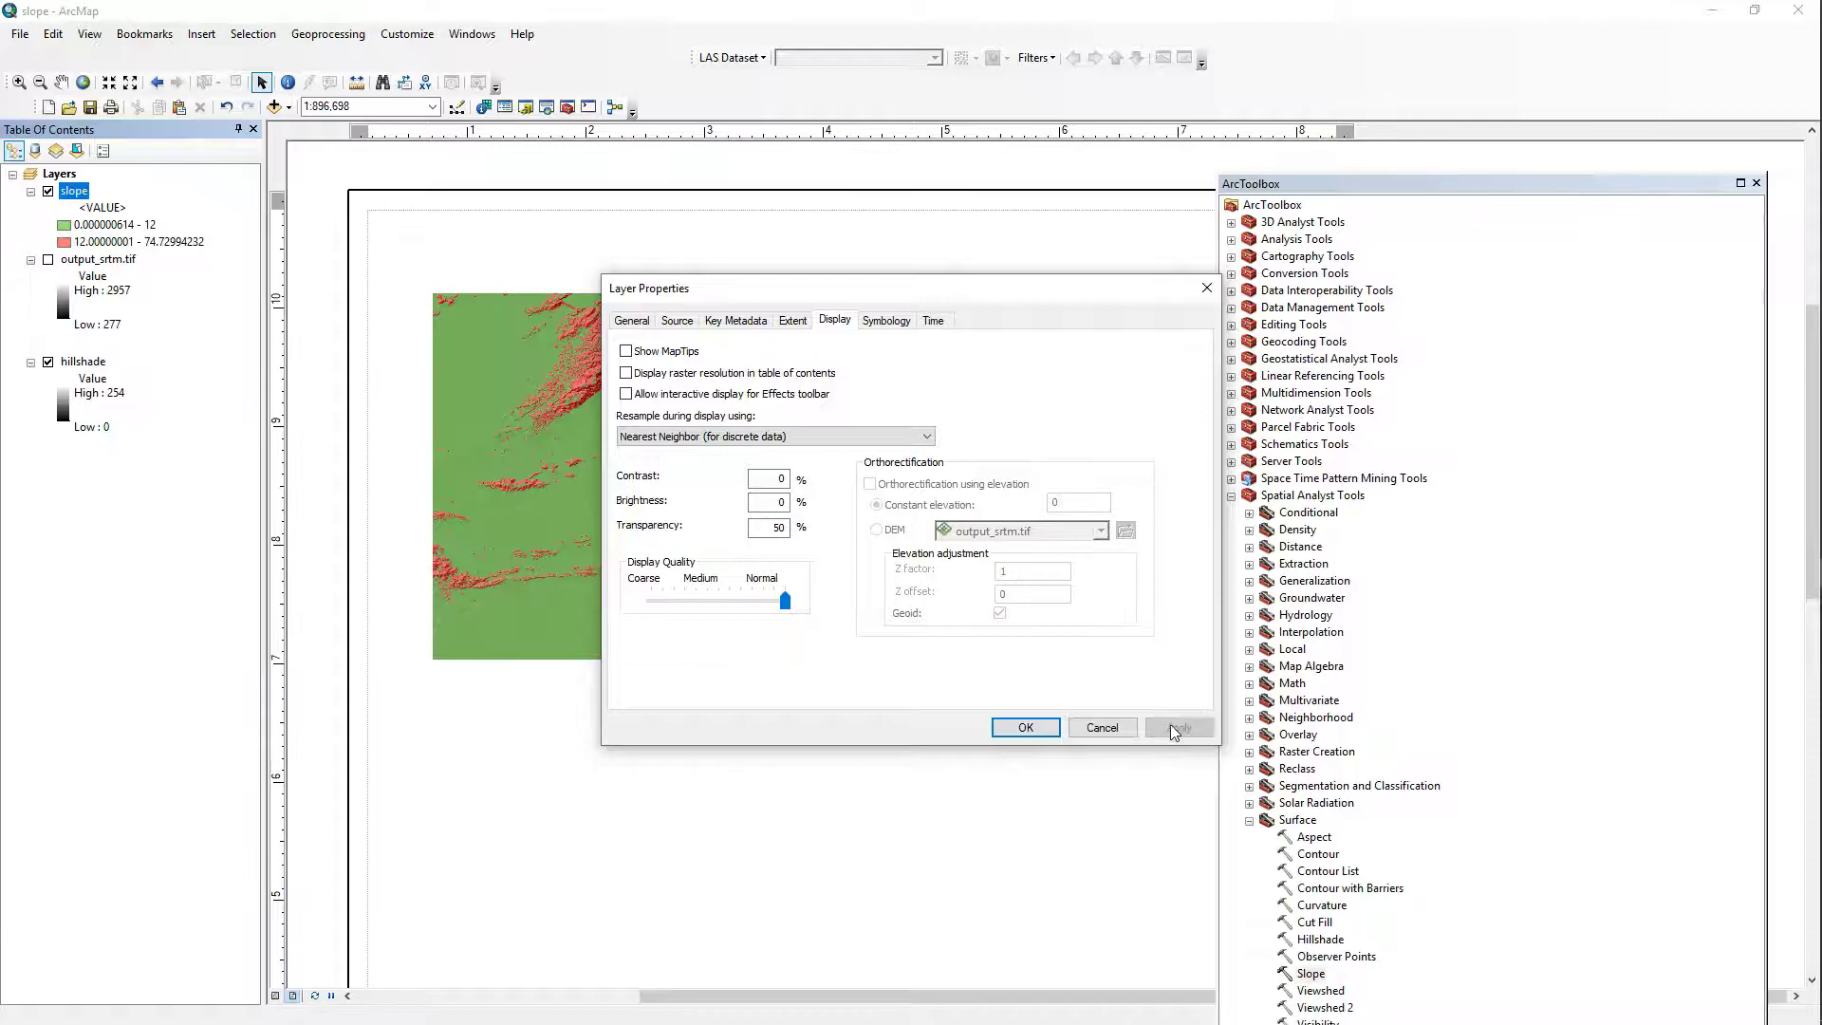
Increase the slope layer's transparency to 65% and accept the layer properties.
mouse_move(865, 289)
mouse_down()
mouse_move(1180, 258)
mouse_move(1432, 318)
mouse_move(842, 285)
mouse_up()
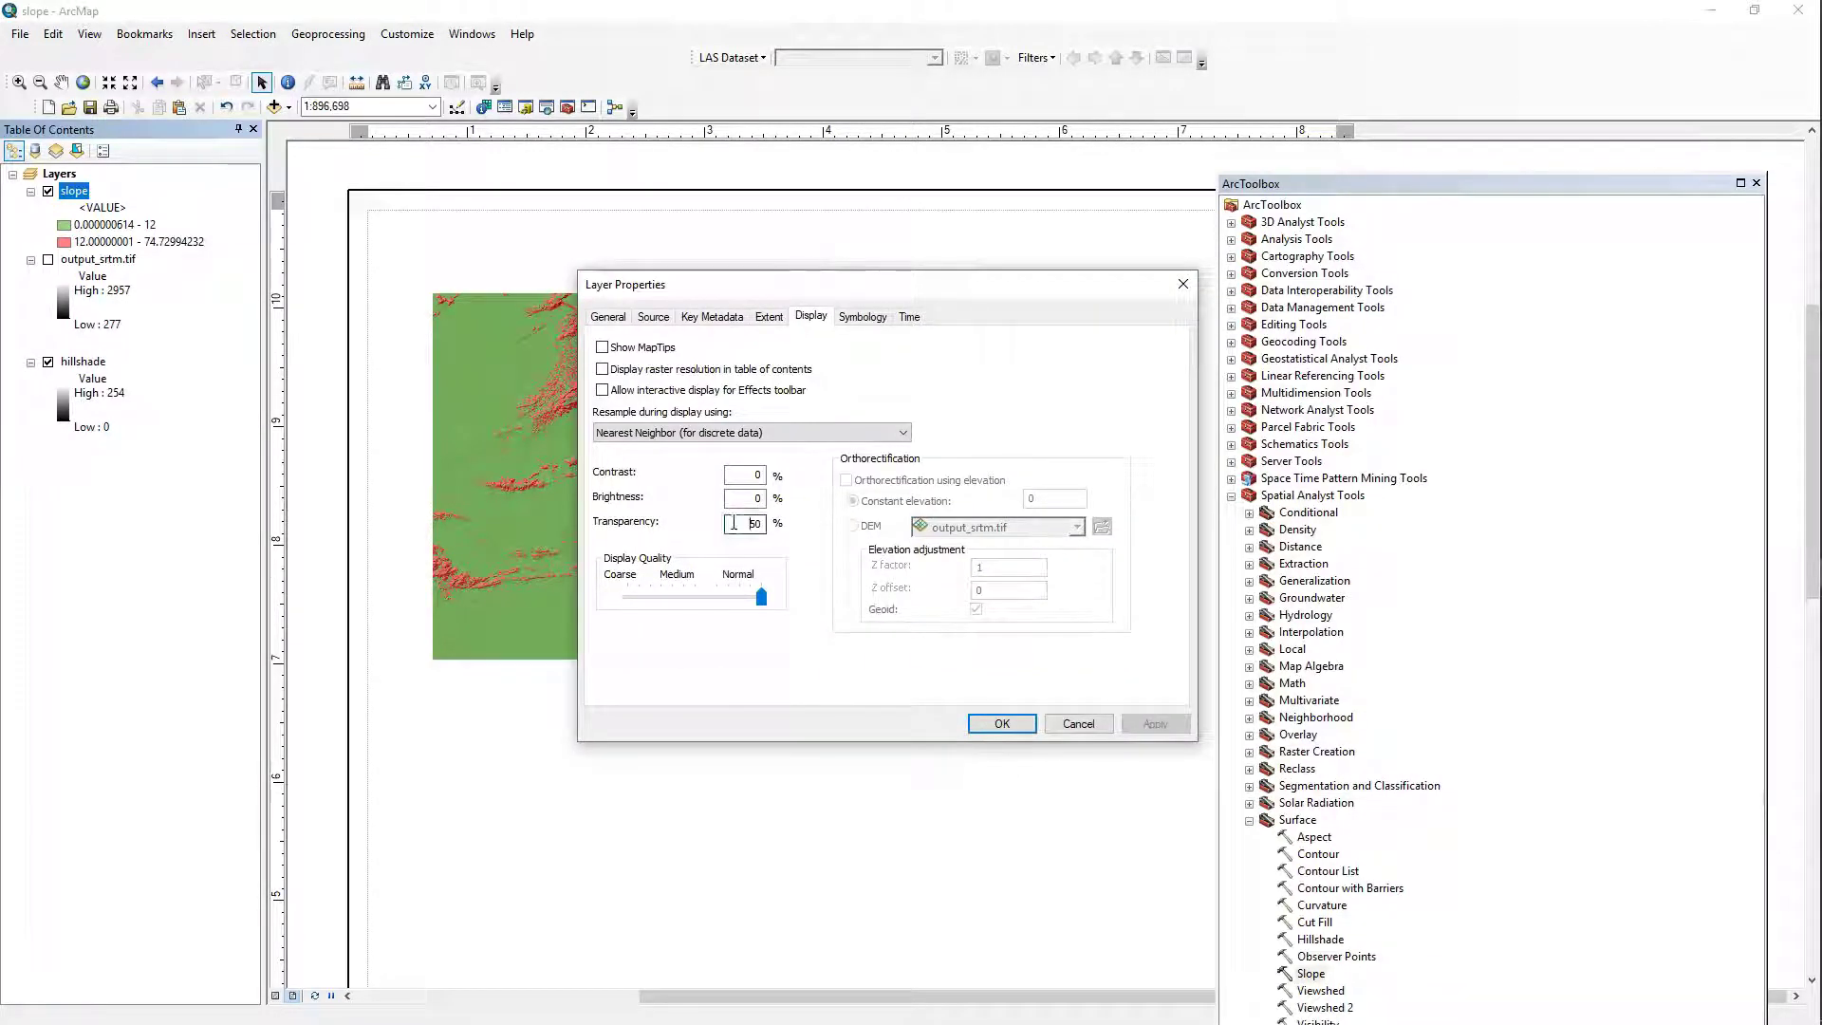
click(907, 529)
text(65)
click(1154, 726)
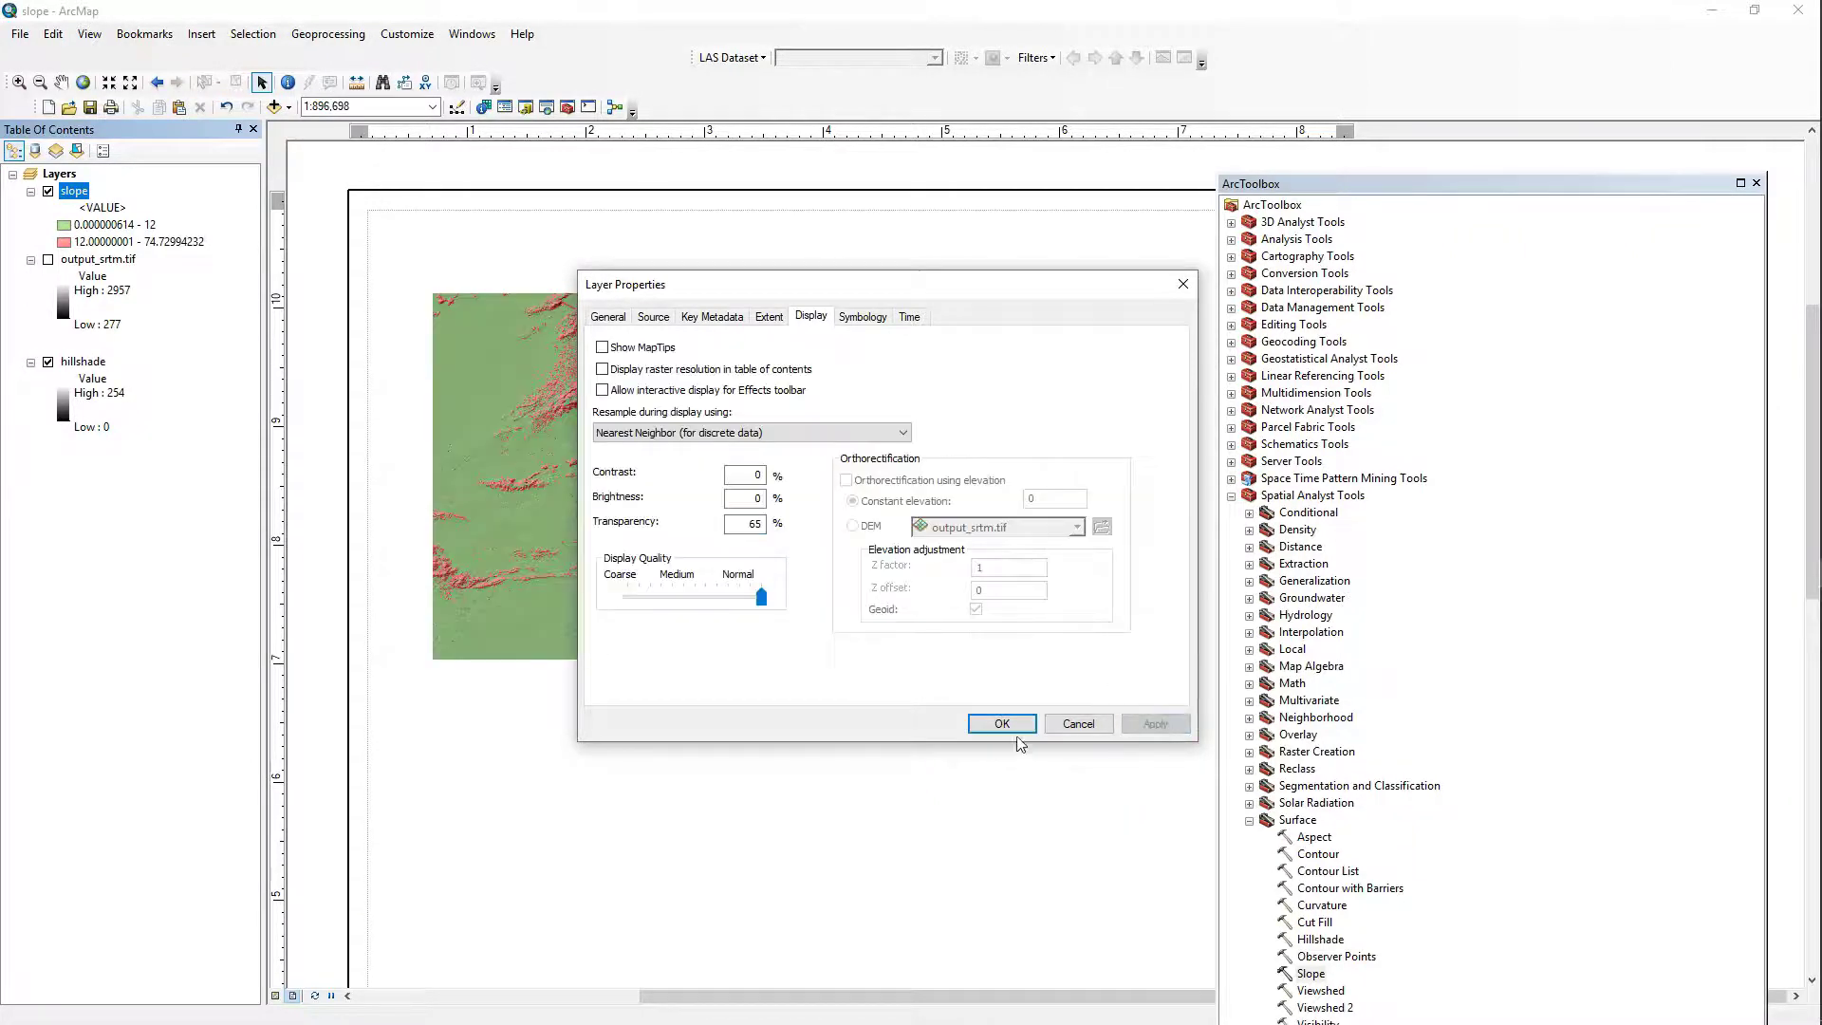
click(1007, 722)
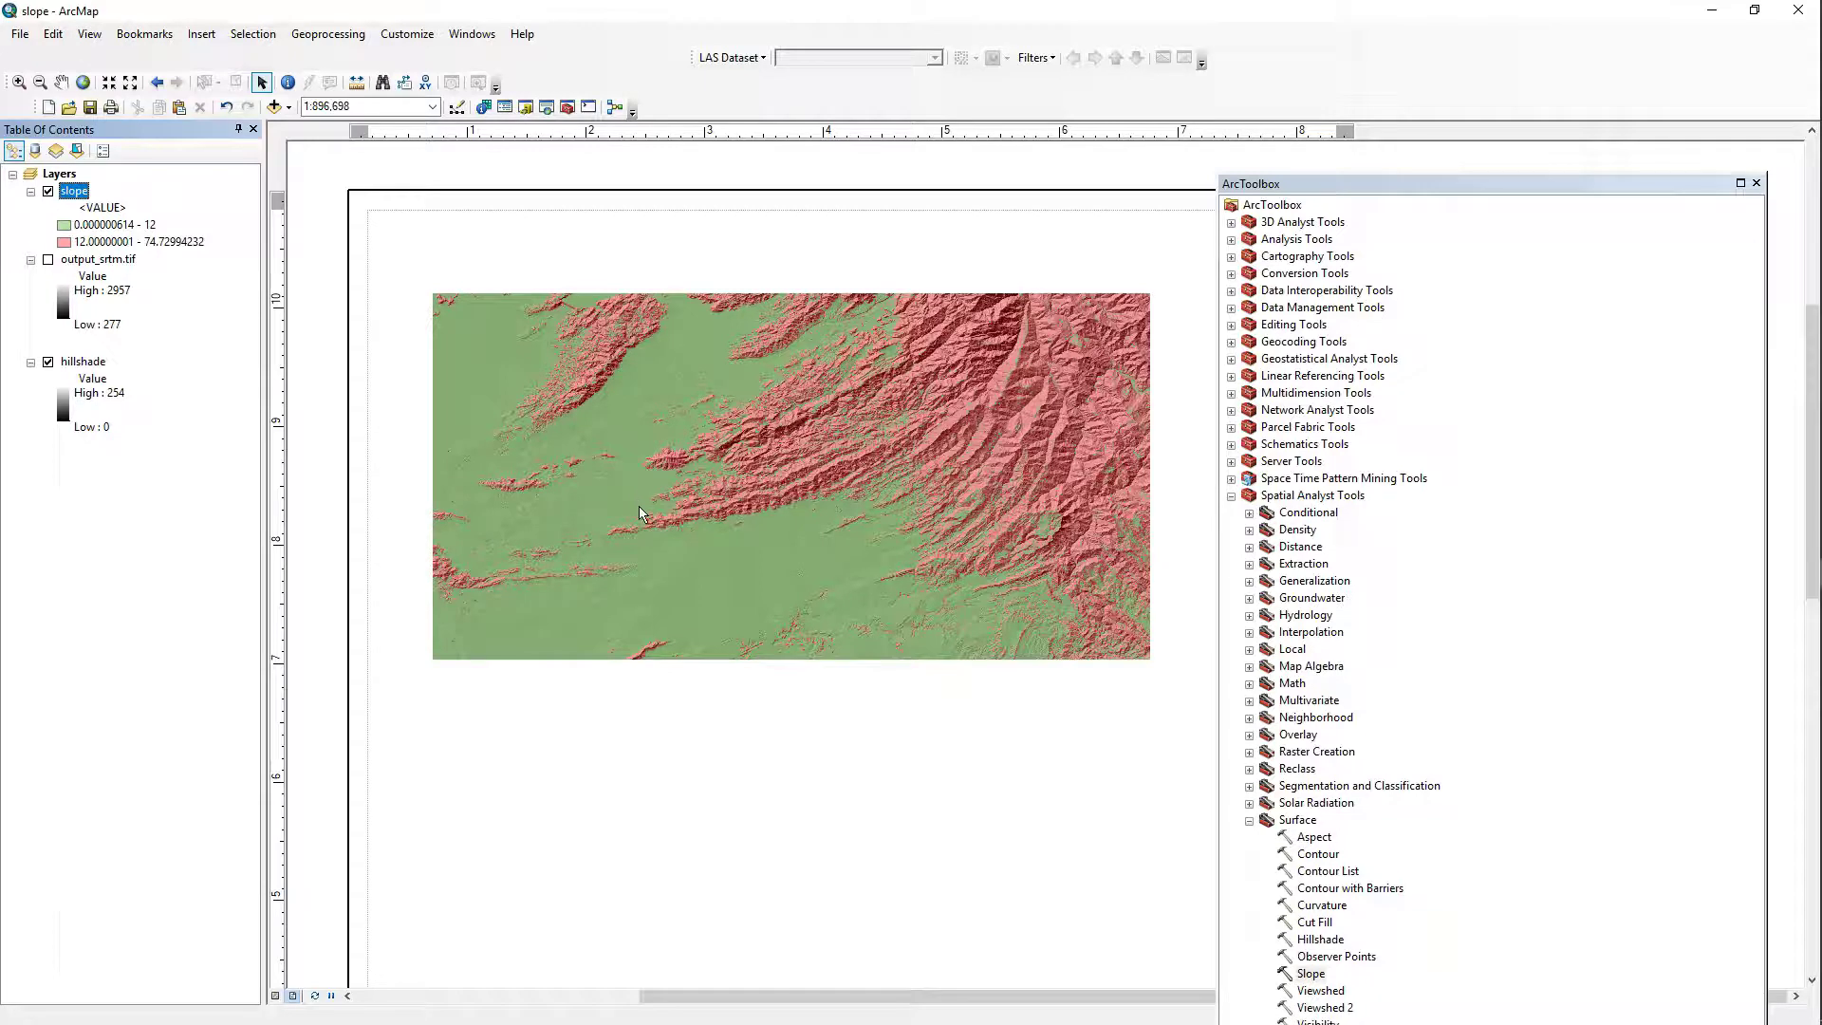
Check that the Layout toolbar is enabled, close the ArcToolbox window, and place the toolbar above the map page.
click(20, 35)
click(20, 34)
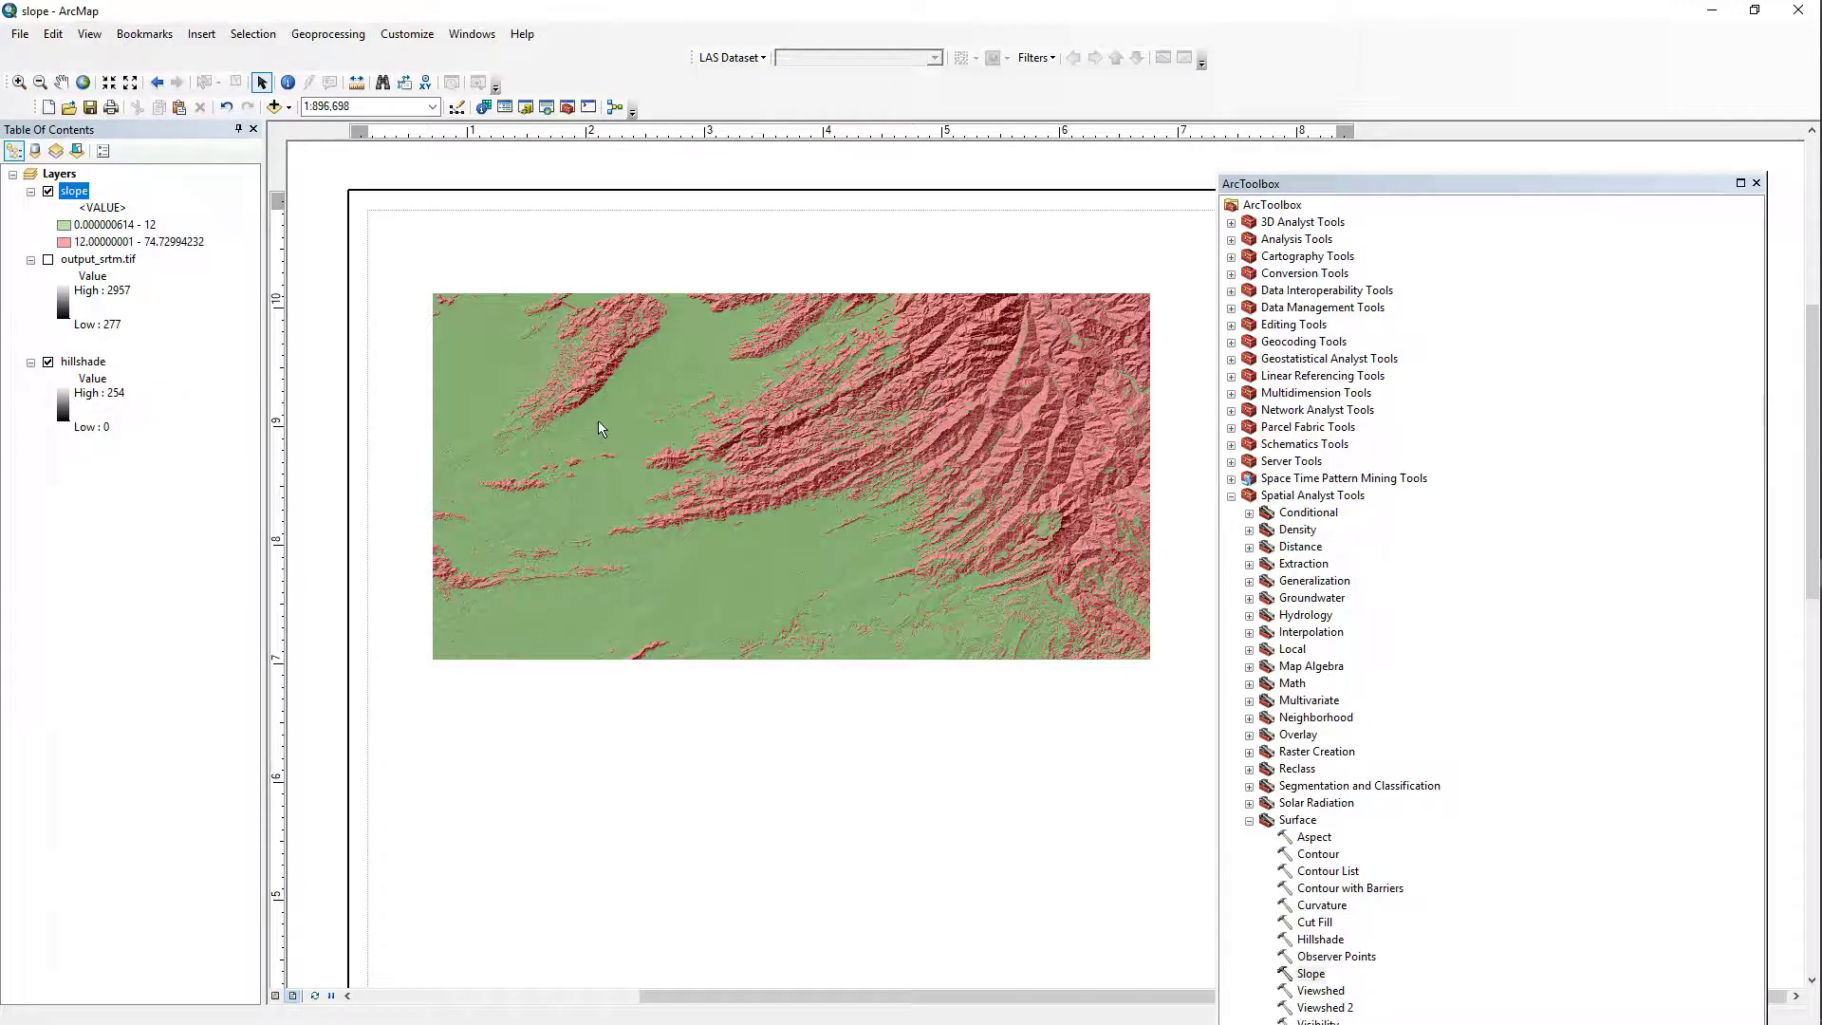
click(408, 34)
mouse_move(429, 55)
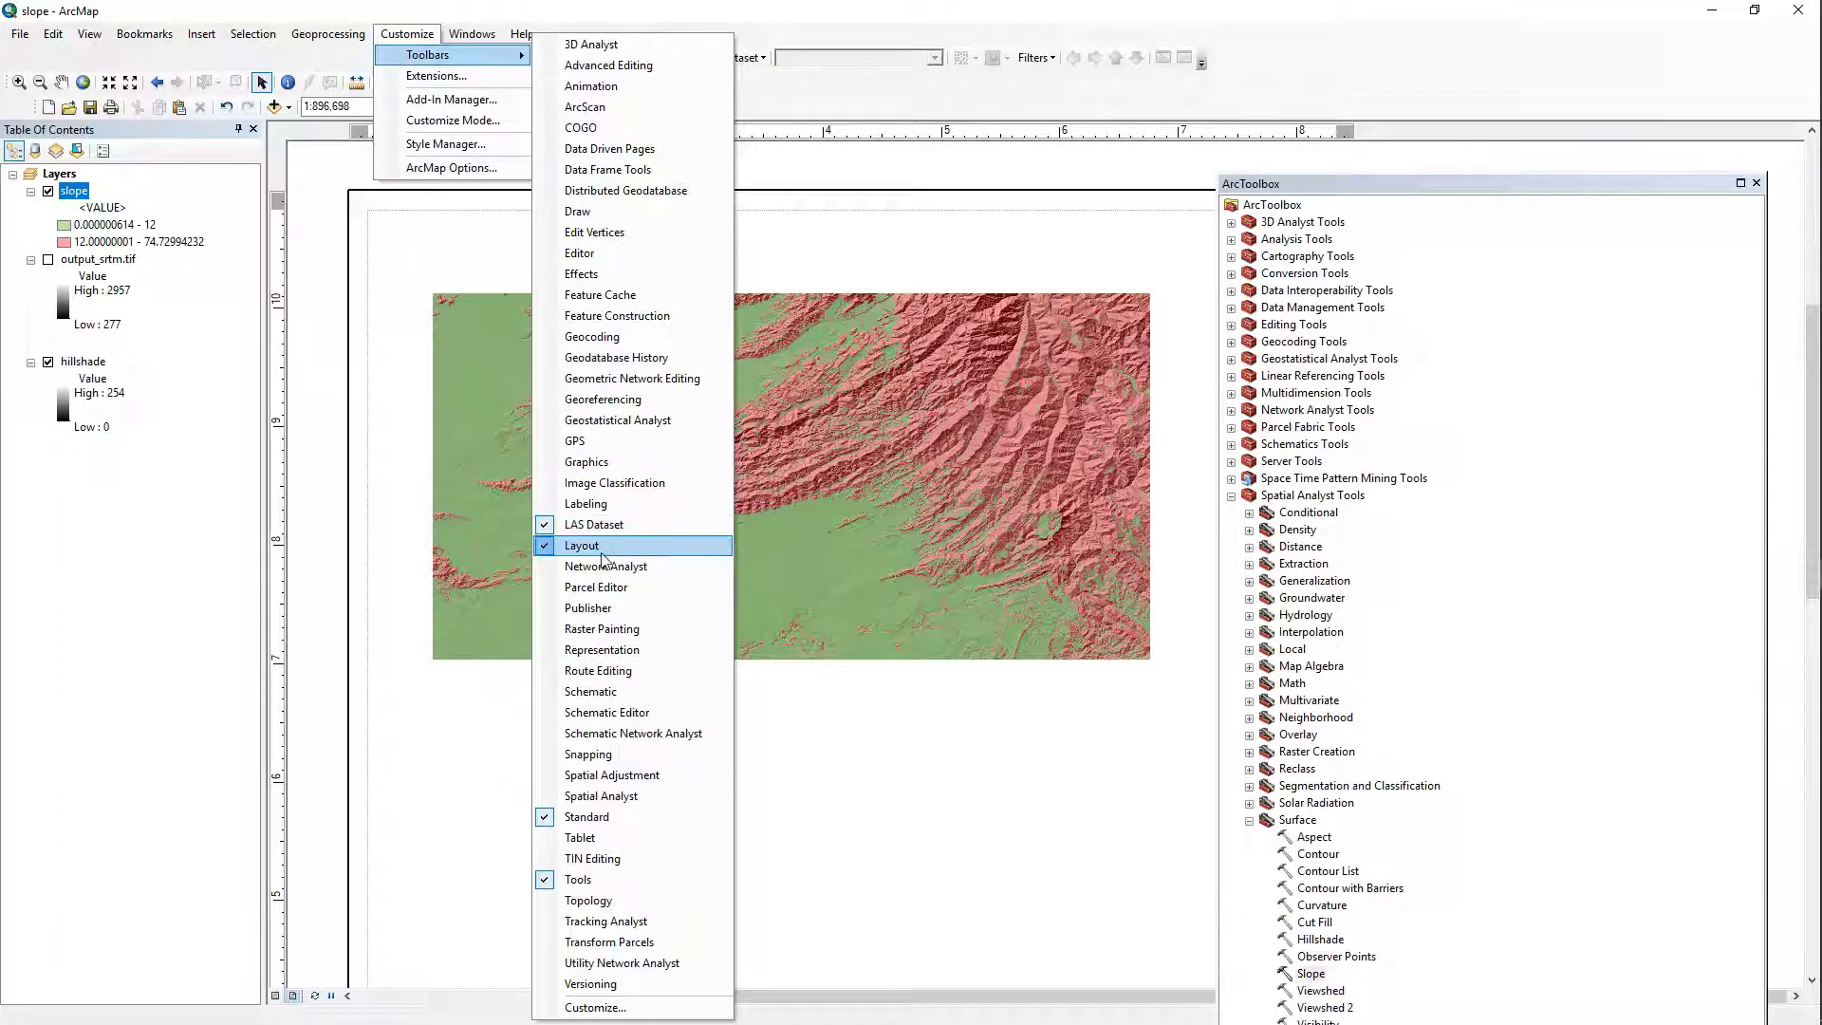
click(1756, 183)
click(1756, 184)
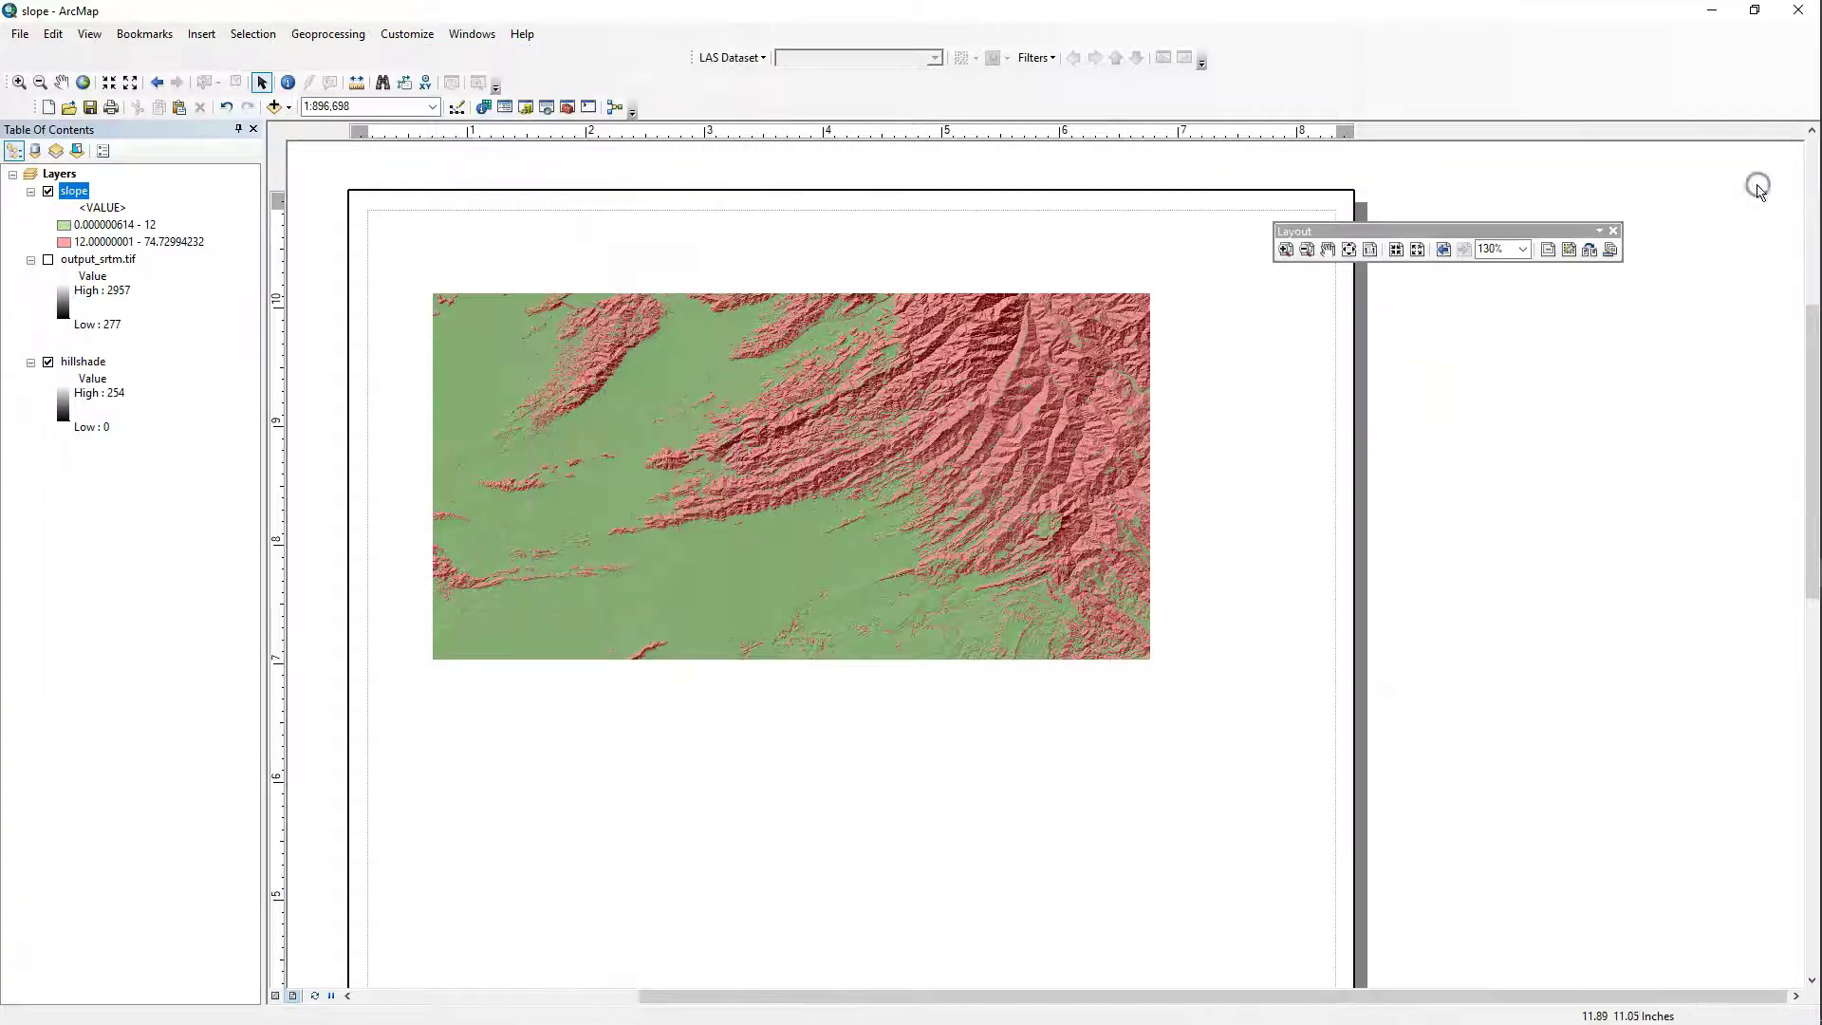
drag(1403, 233, 1191, 236)
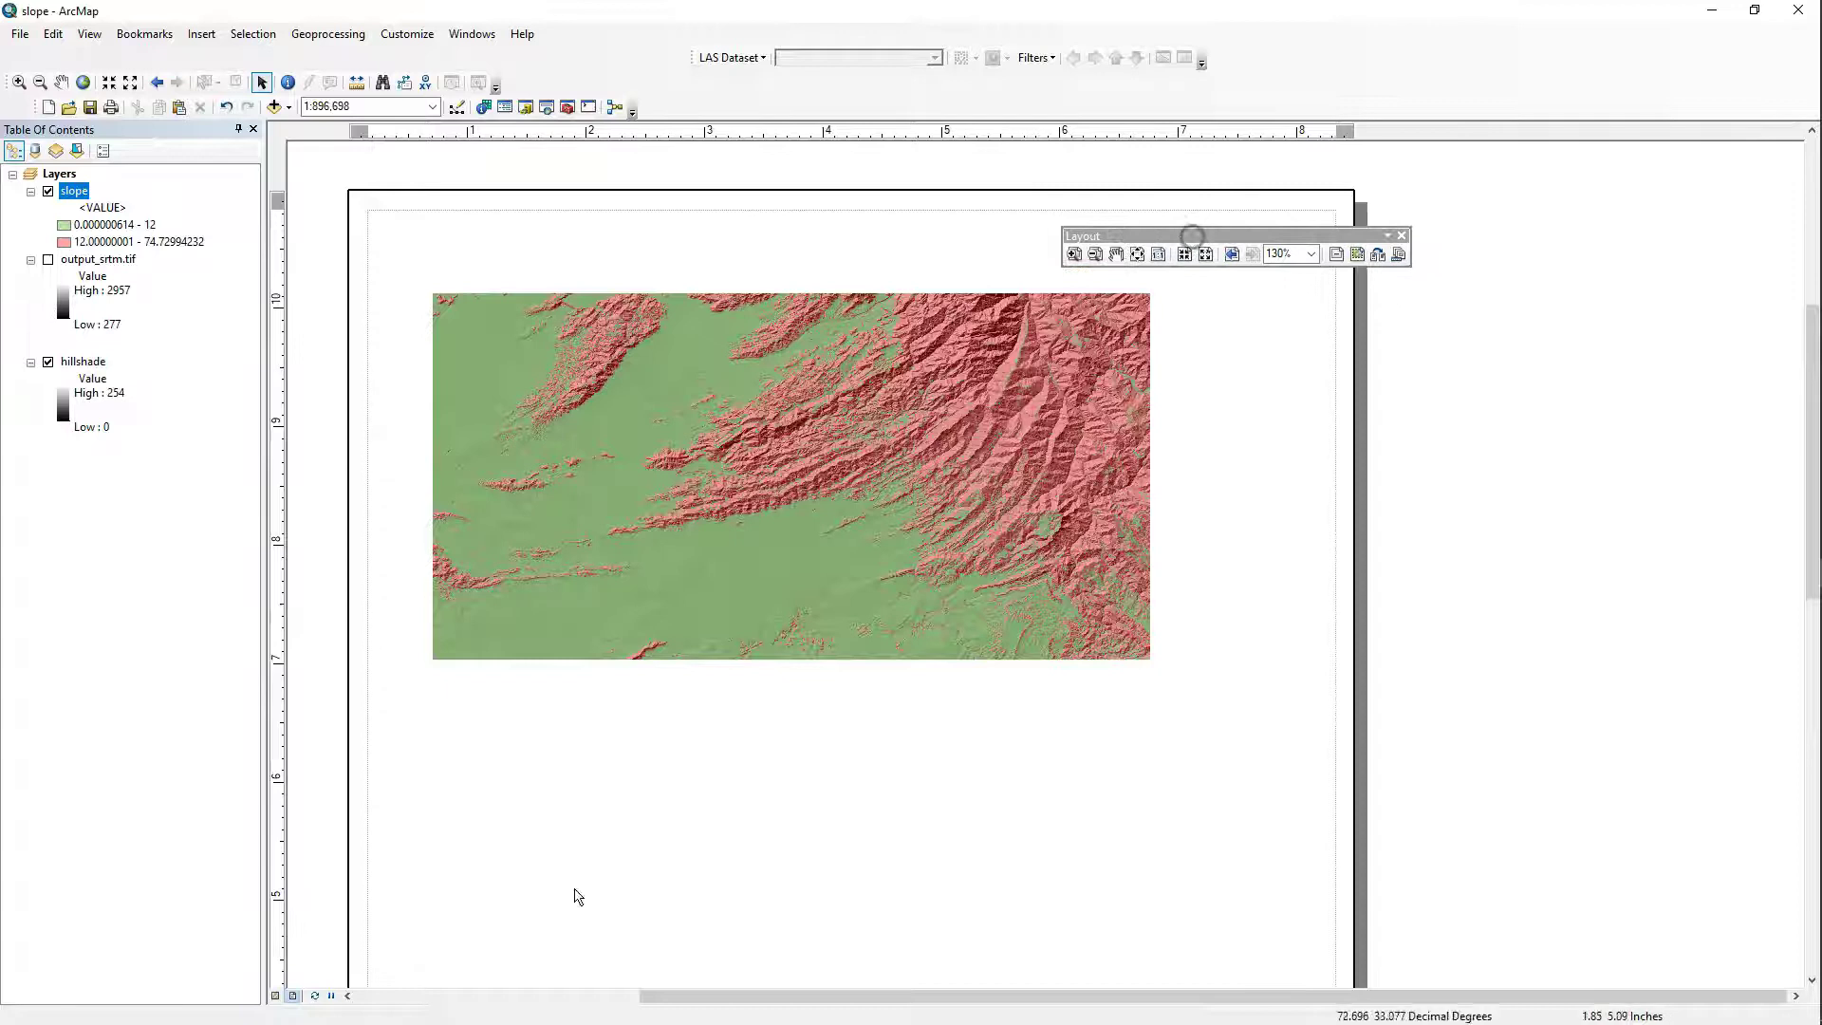
Switch to data view and back to layout view, and move the Layout toolbar clear of the map frame.
click(275, 996)
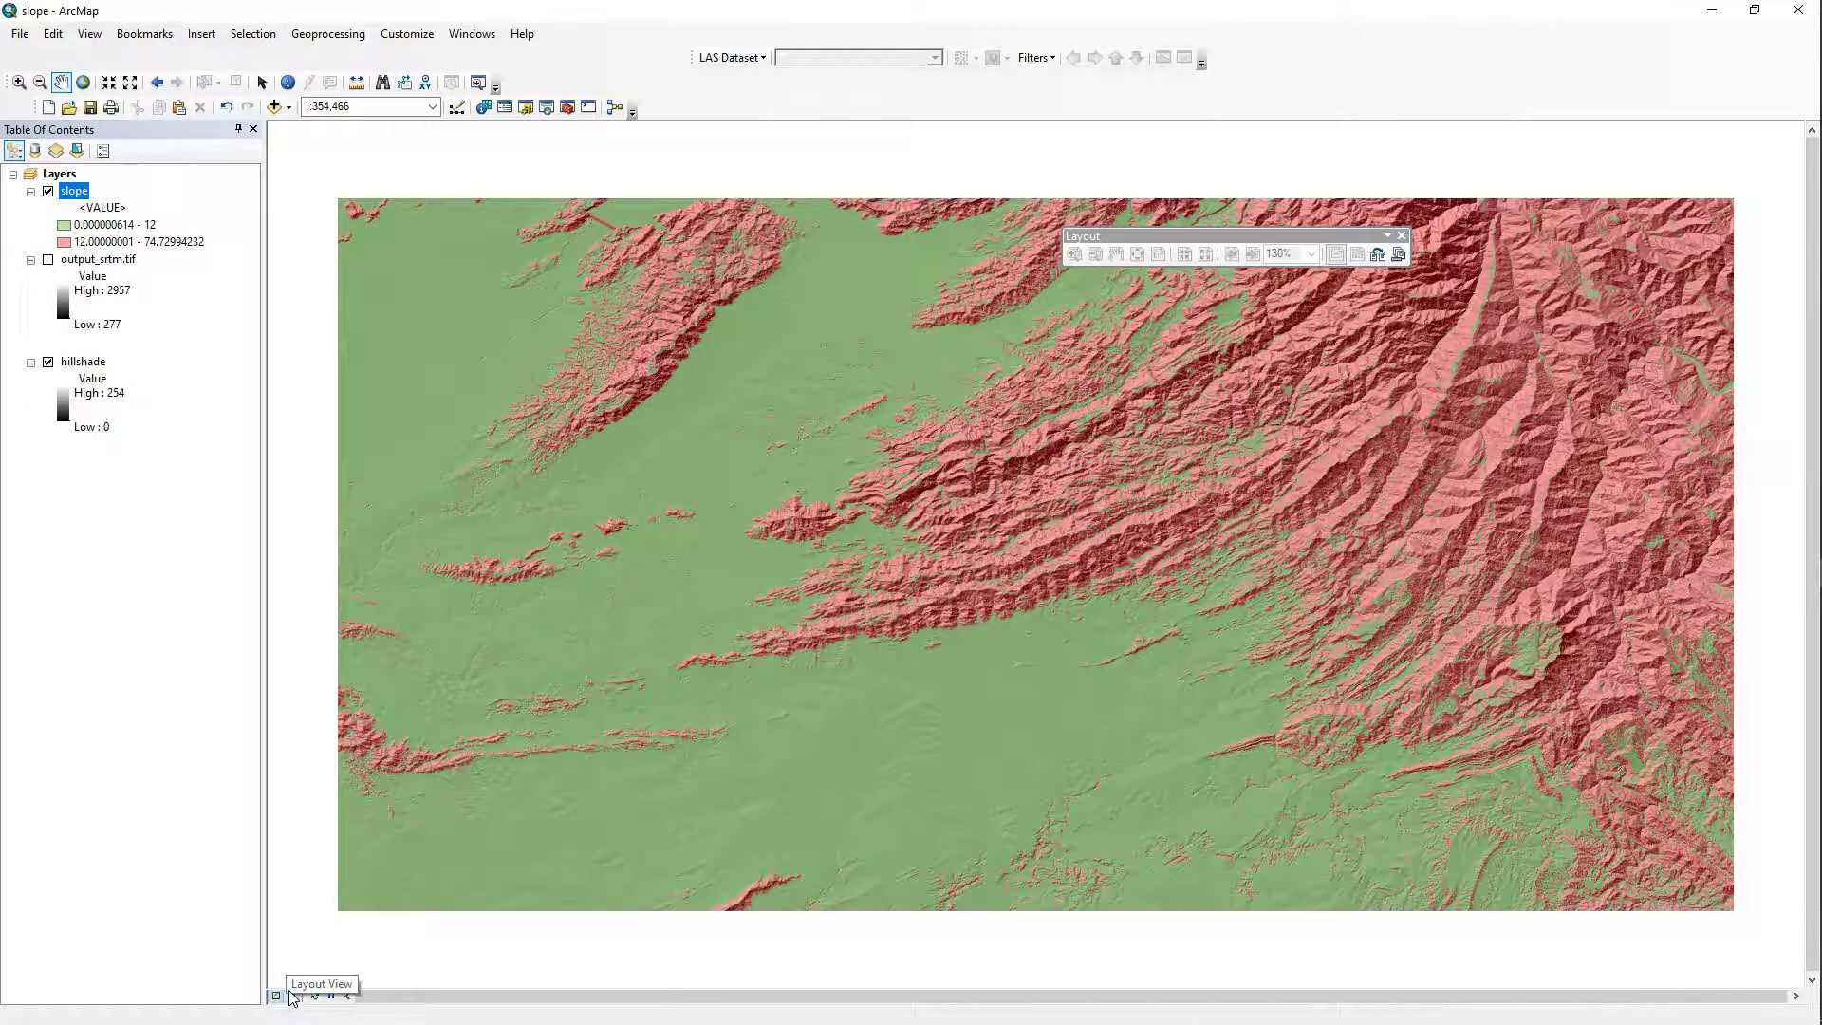
click(293, 996)
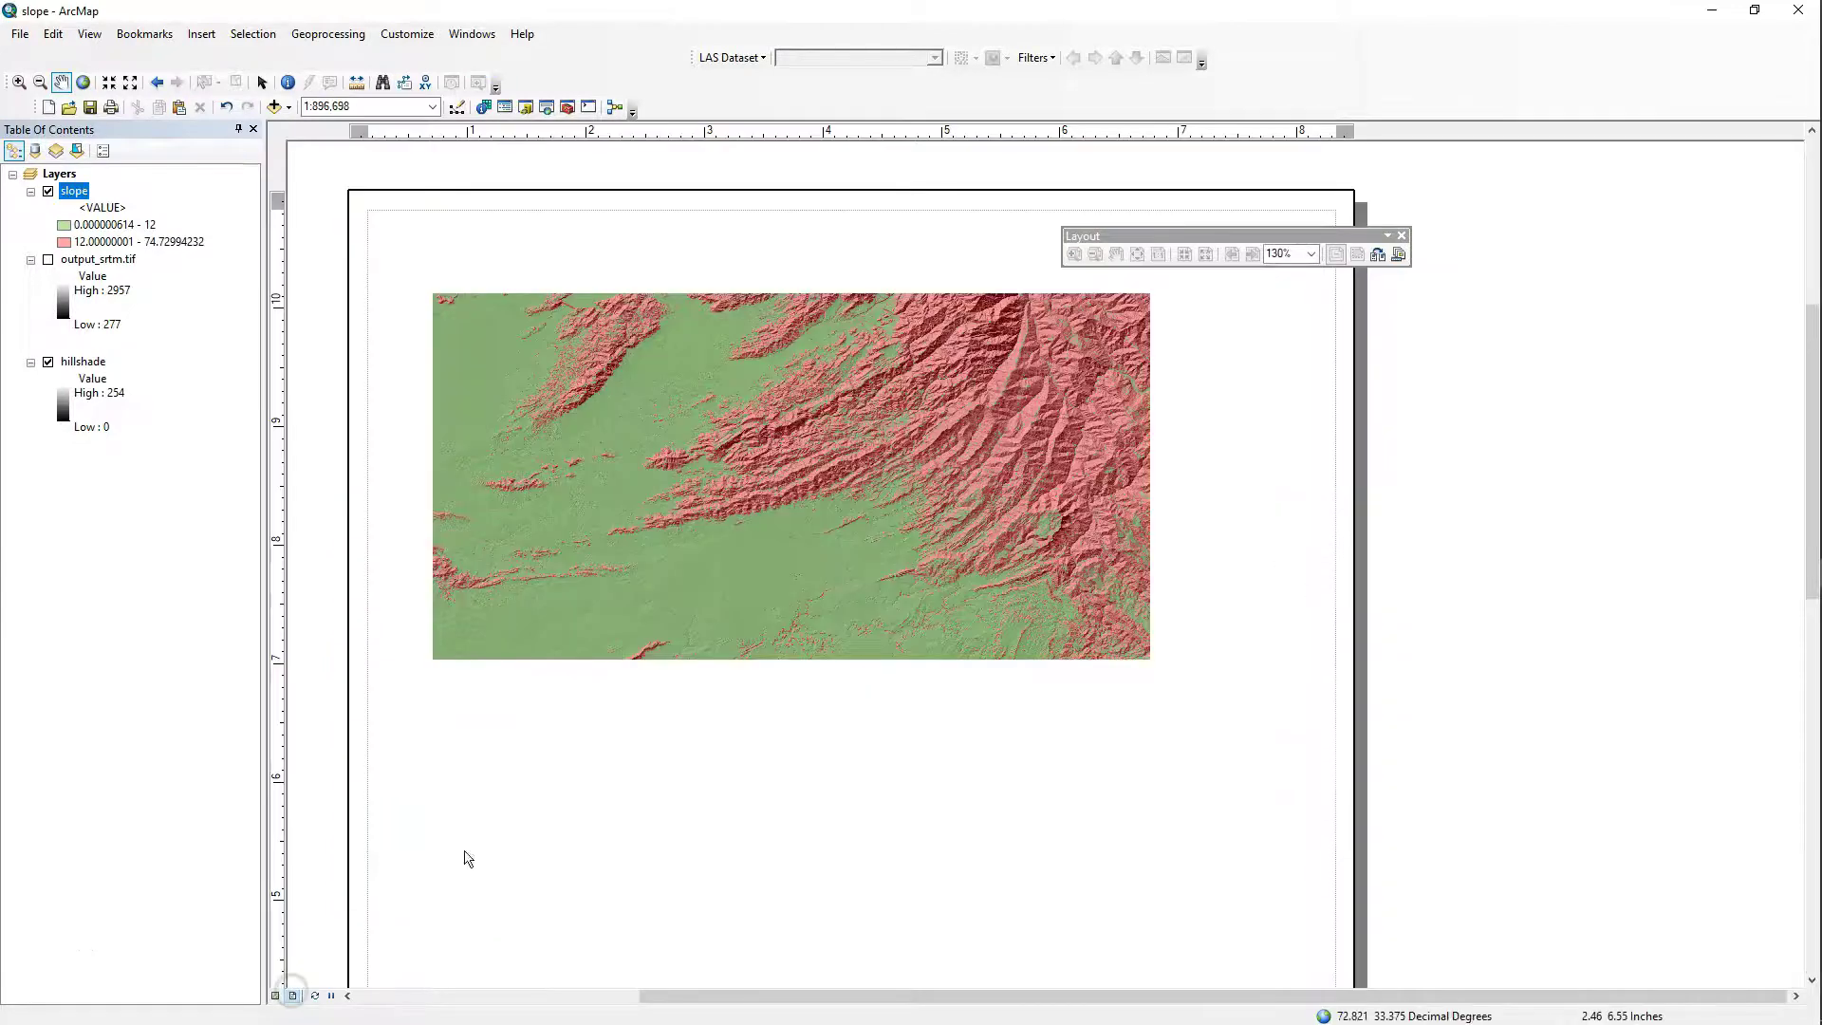
drag(1156, 237, 1371, 192)
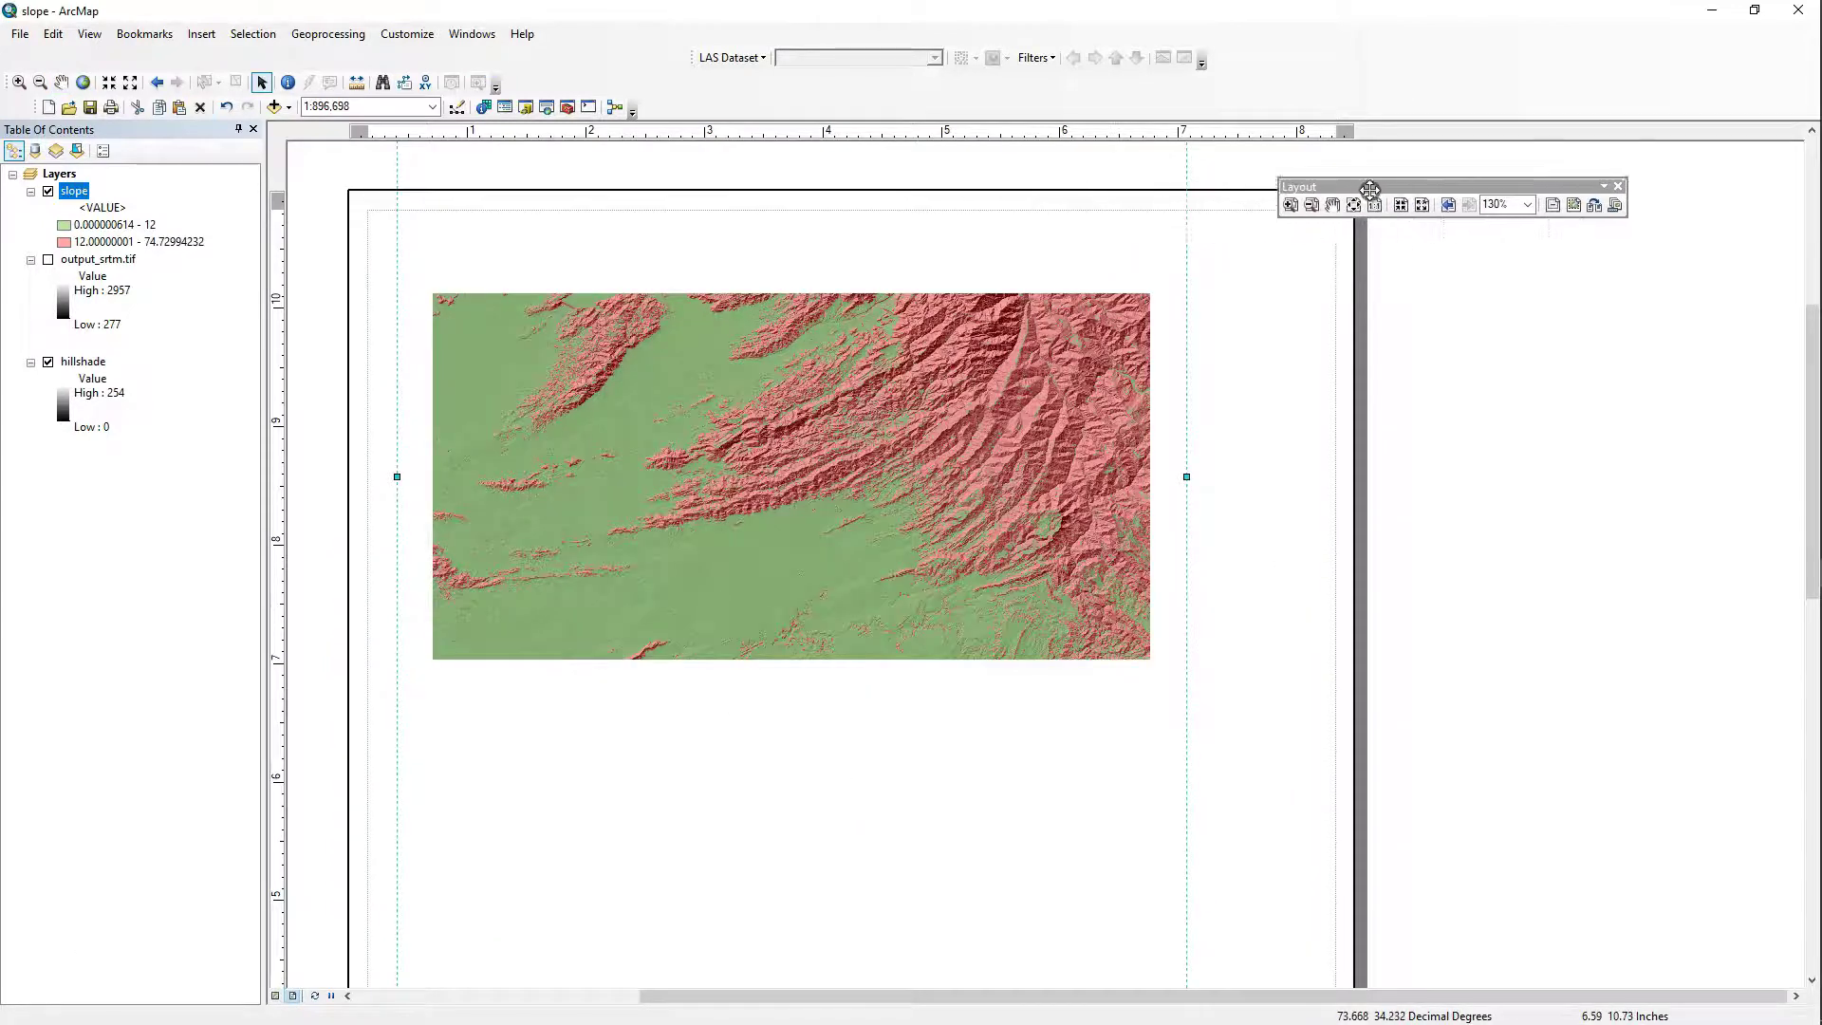
click(1355, 444)
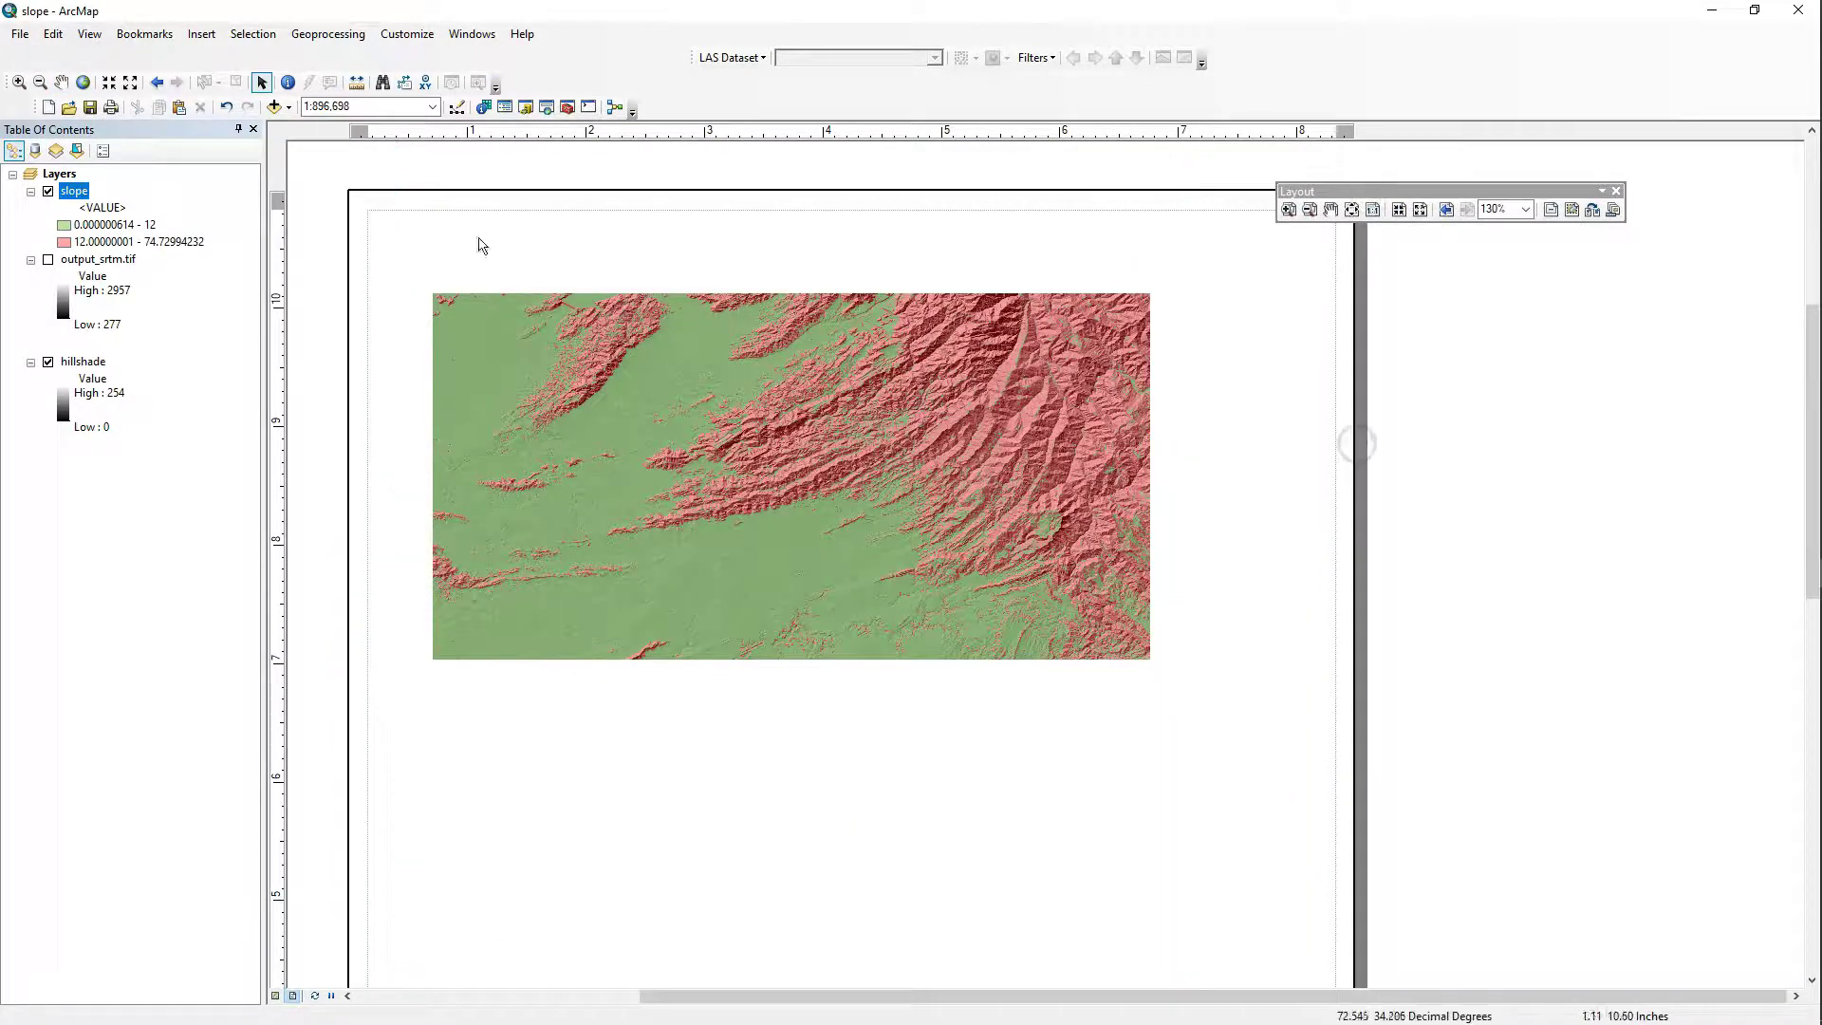
Insert a legend into the layout with slope as its only legend item.
click(201, 34)
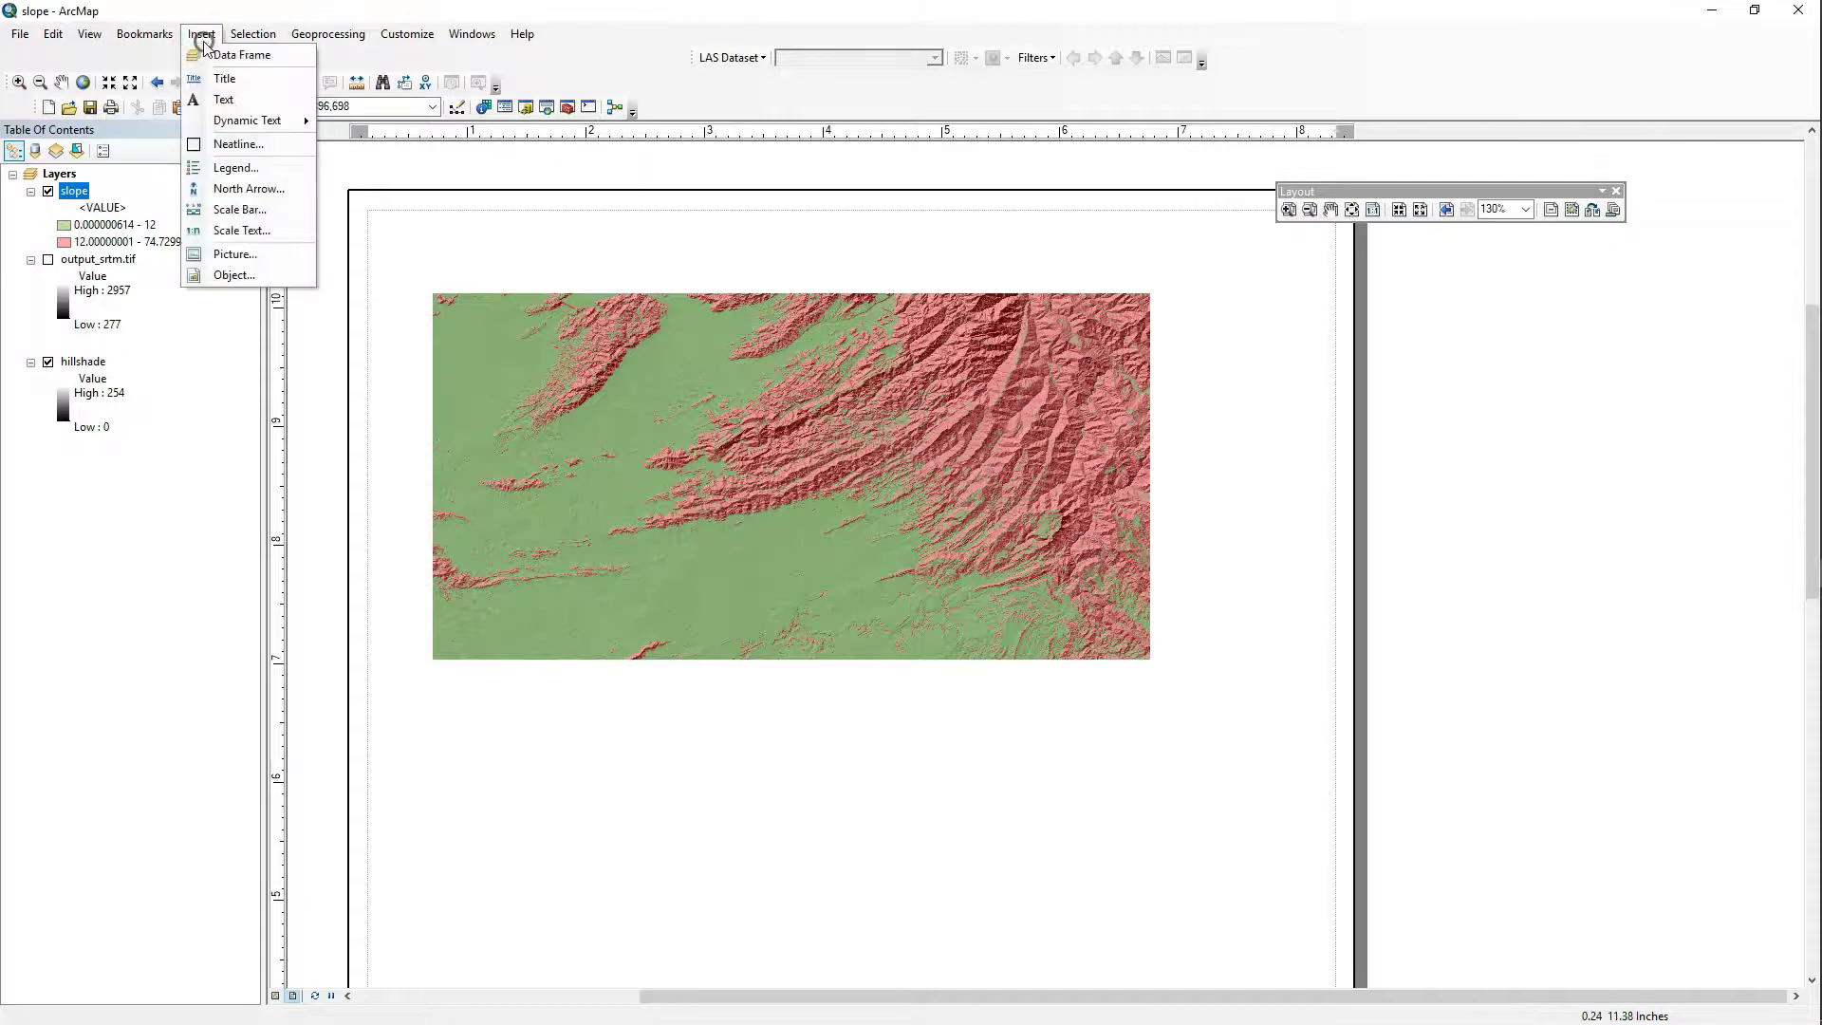
click(232, 167)
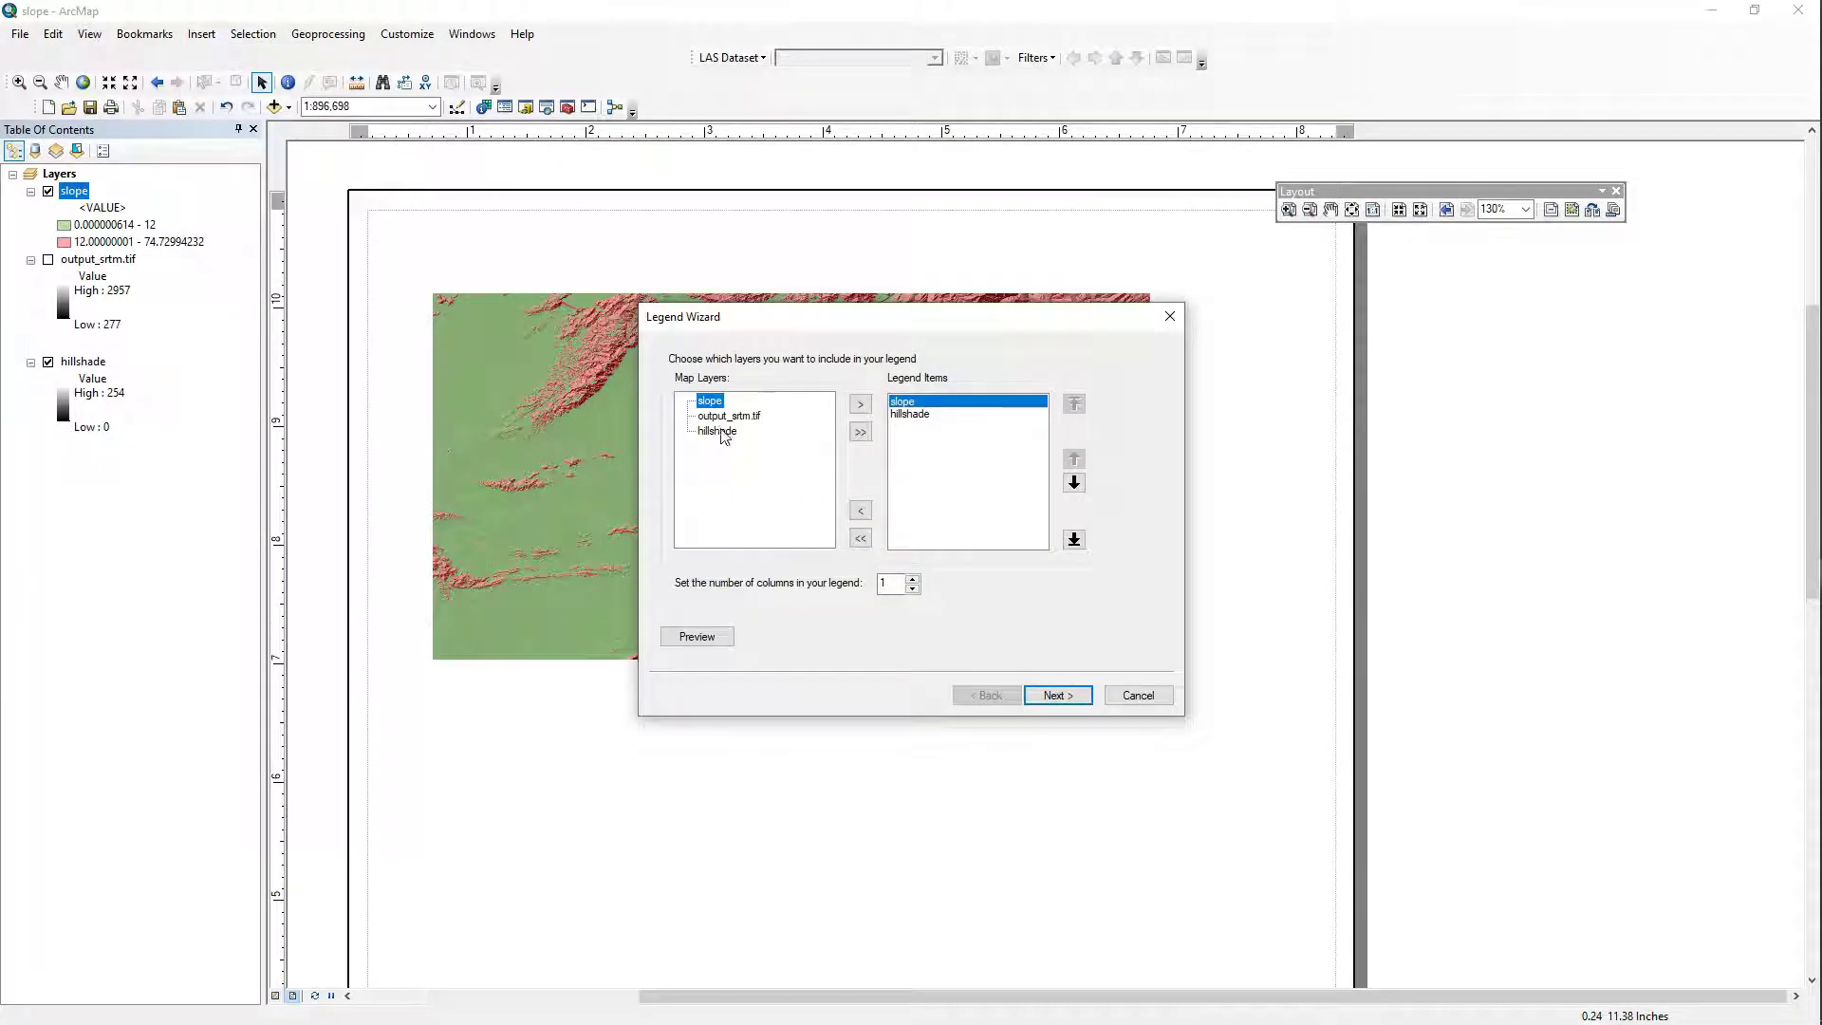
click(731, 419)
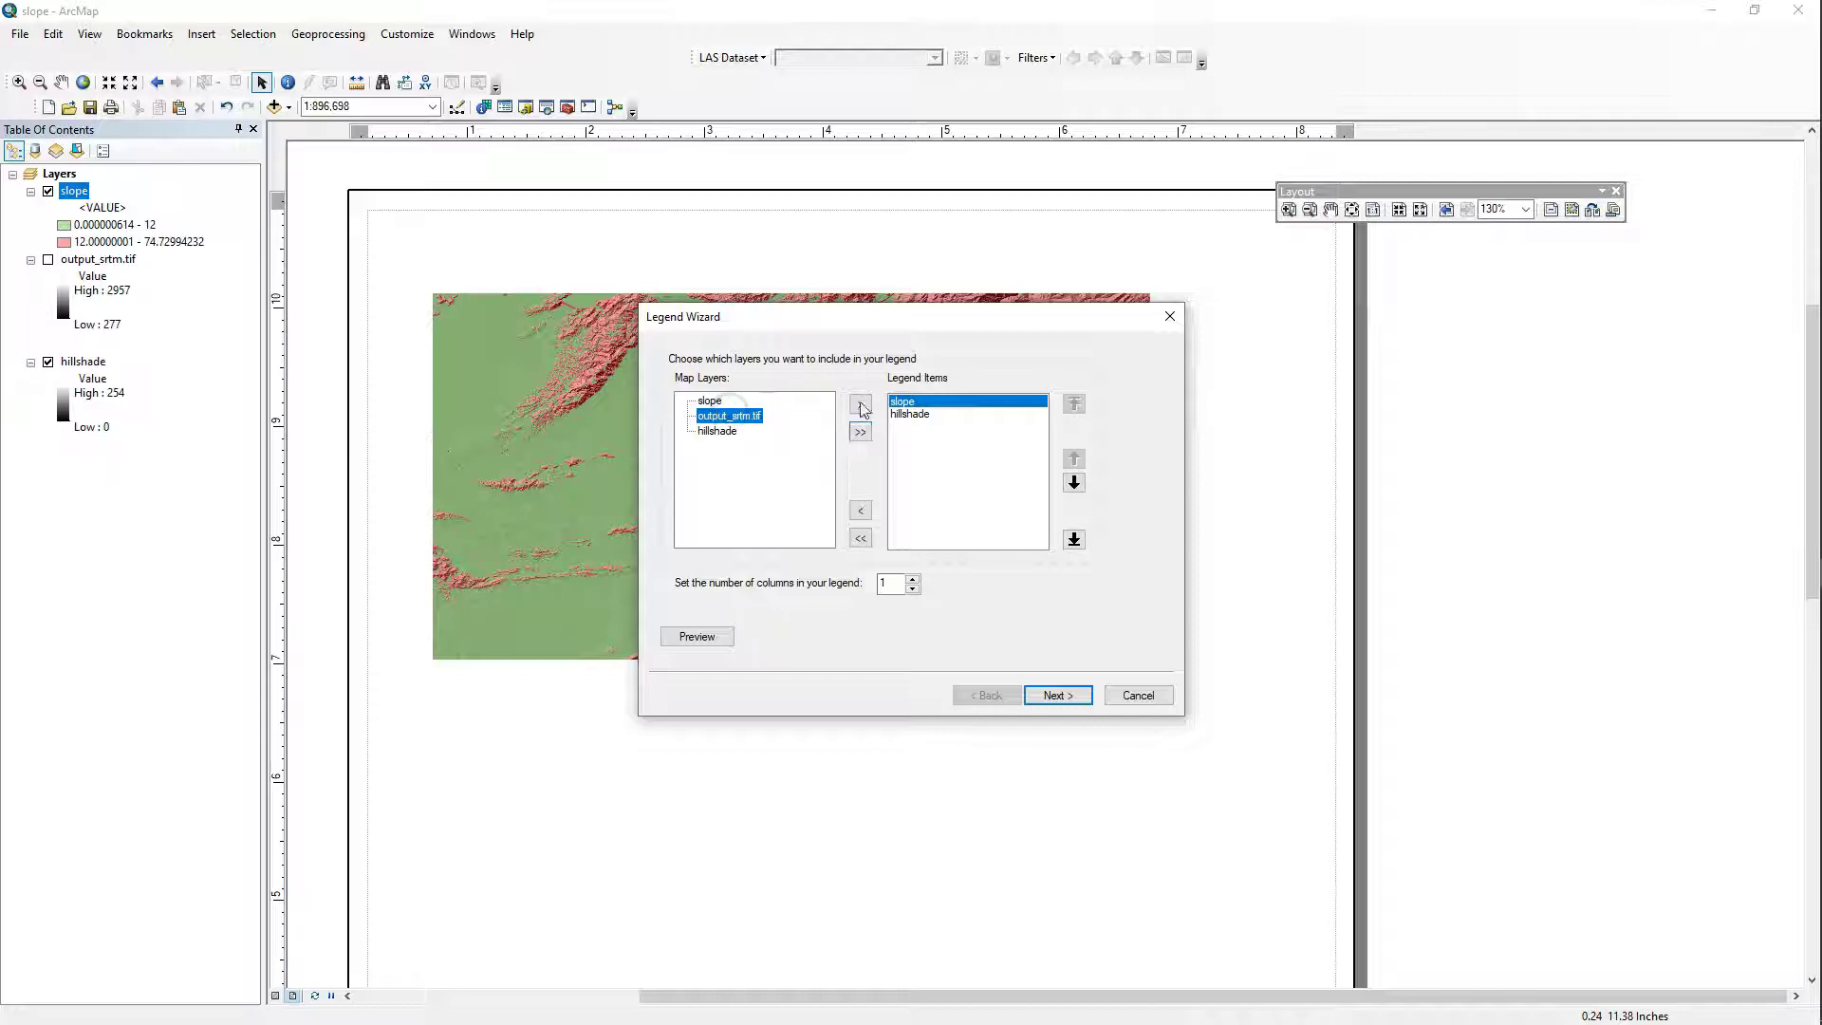
click(861, 403)
click(713, 430)
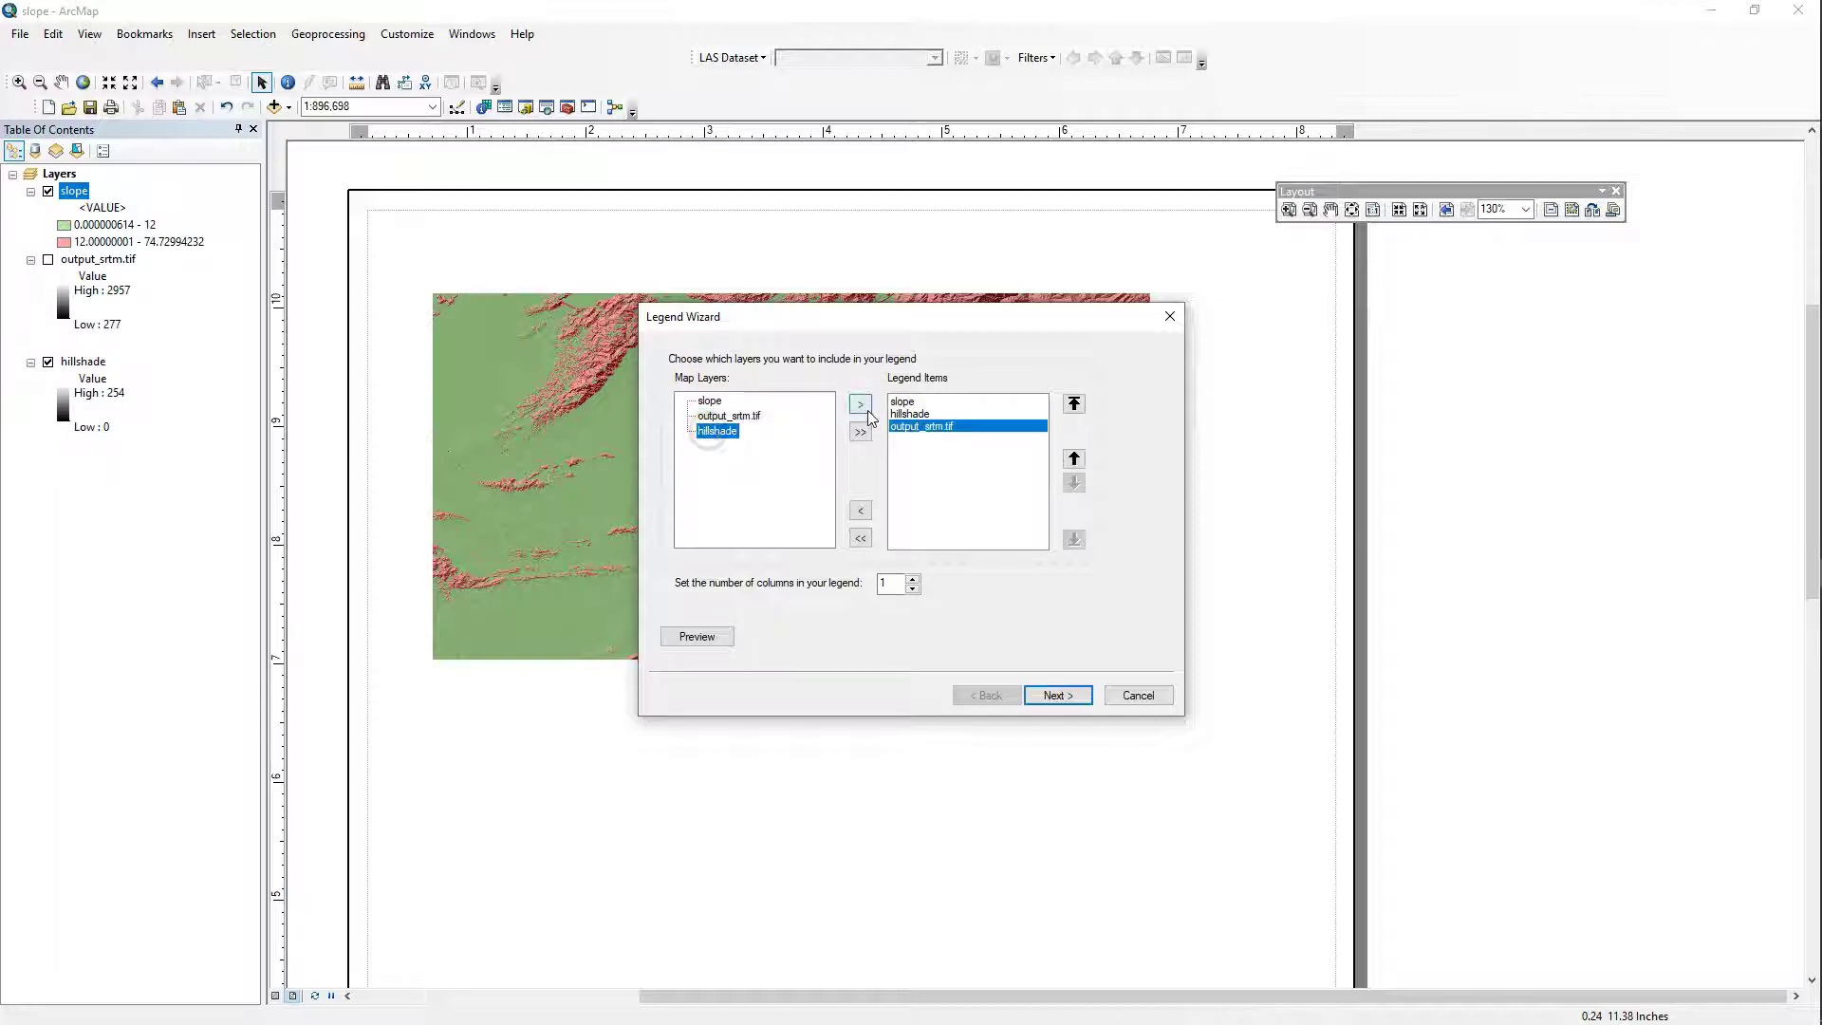
click(857, 539)
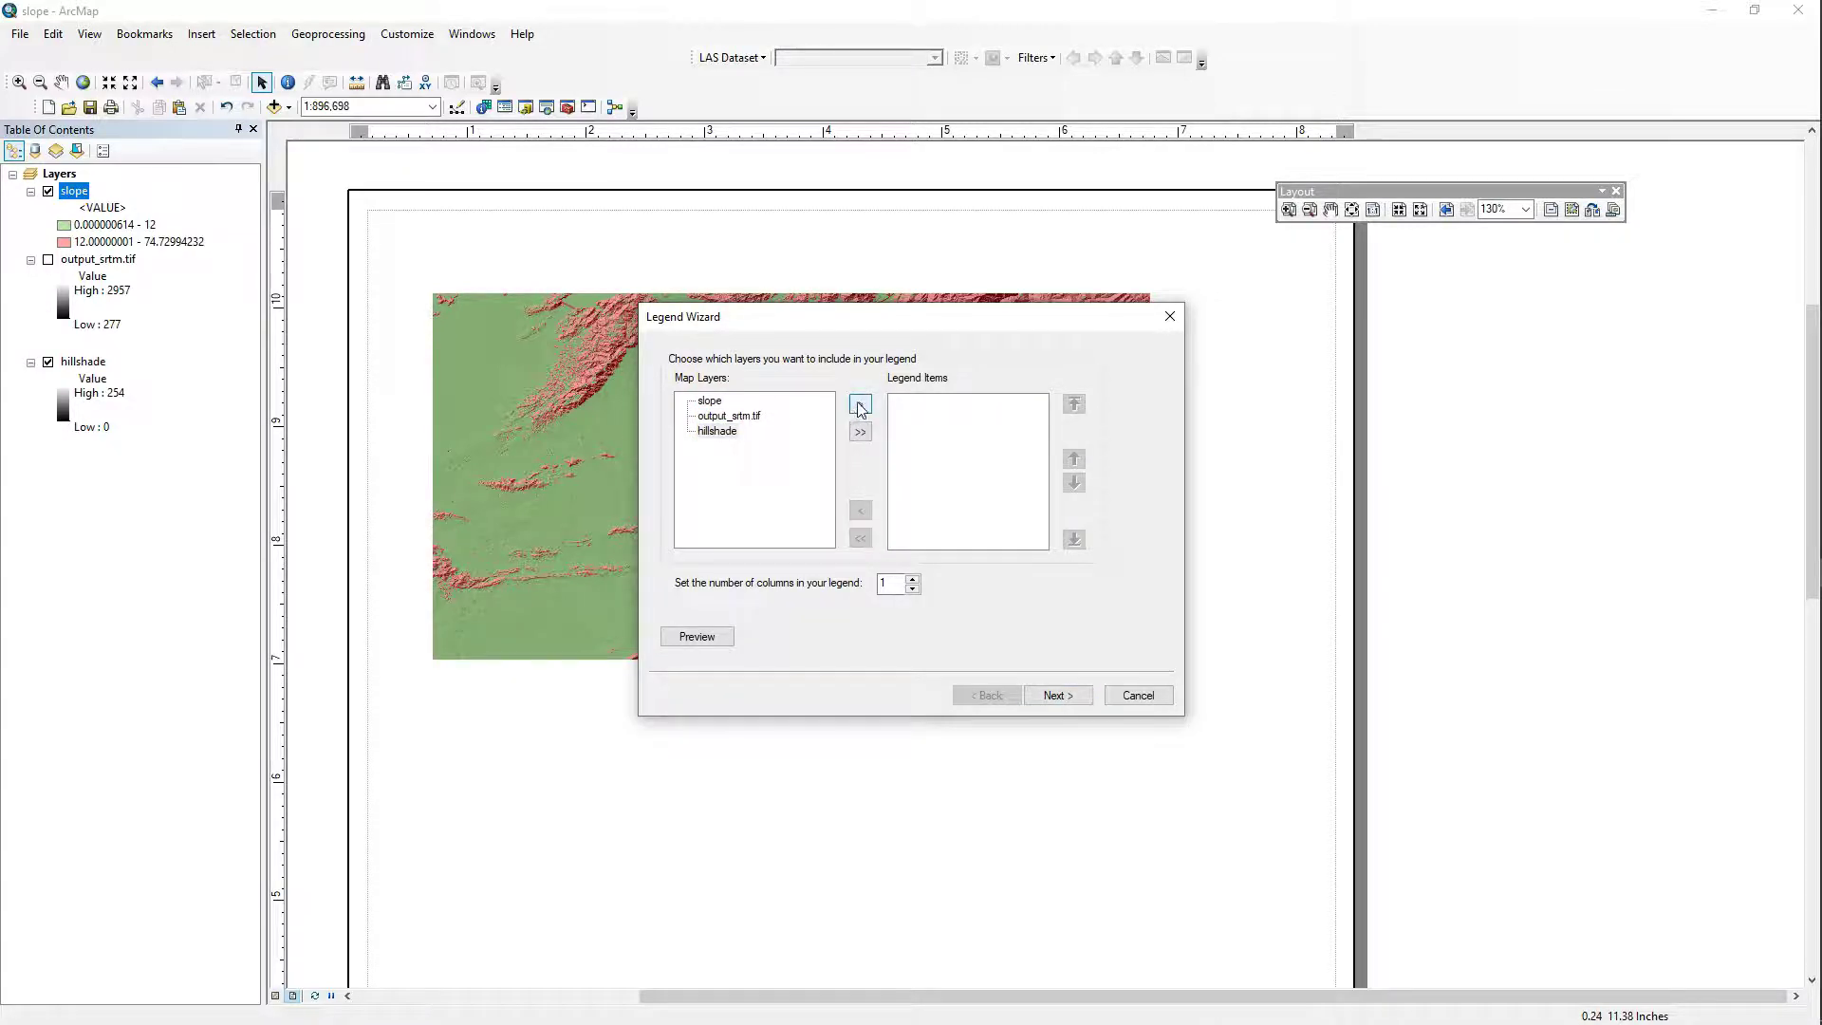
click(861, 404)
click(860, 538)
click(710, 400)
click(861, 407)
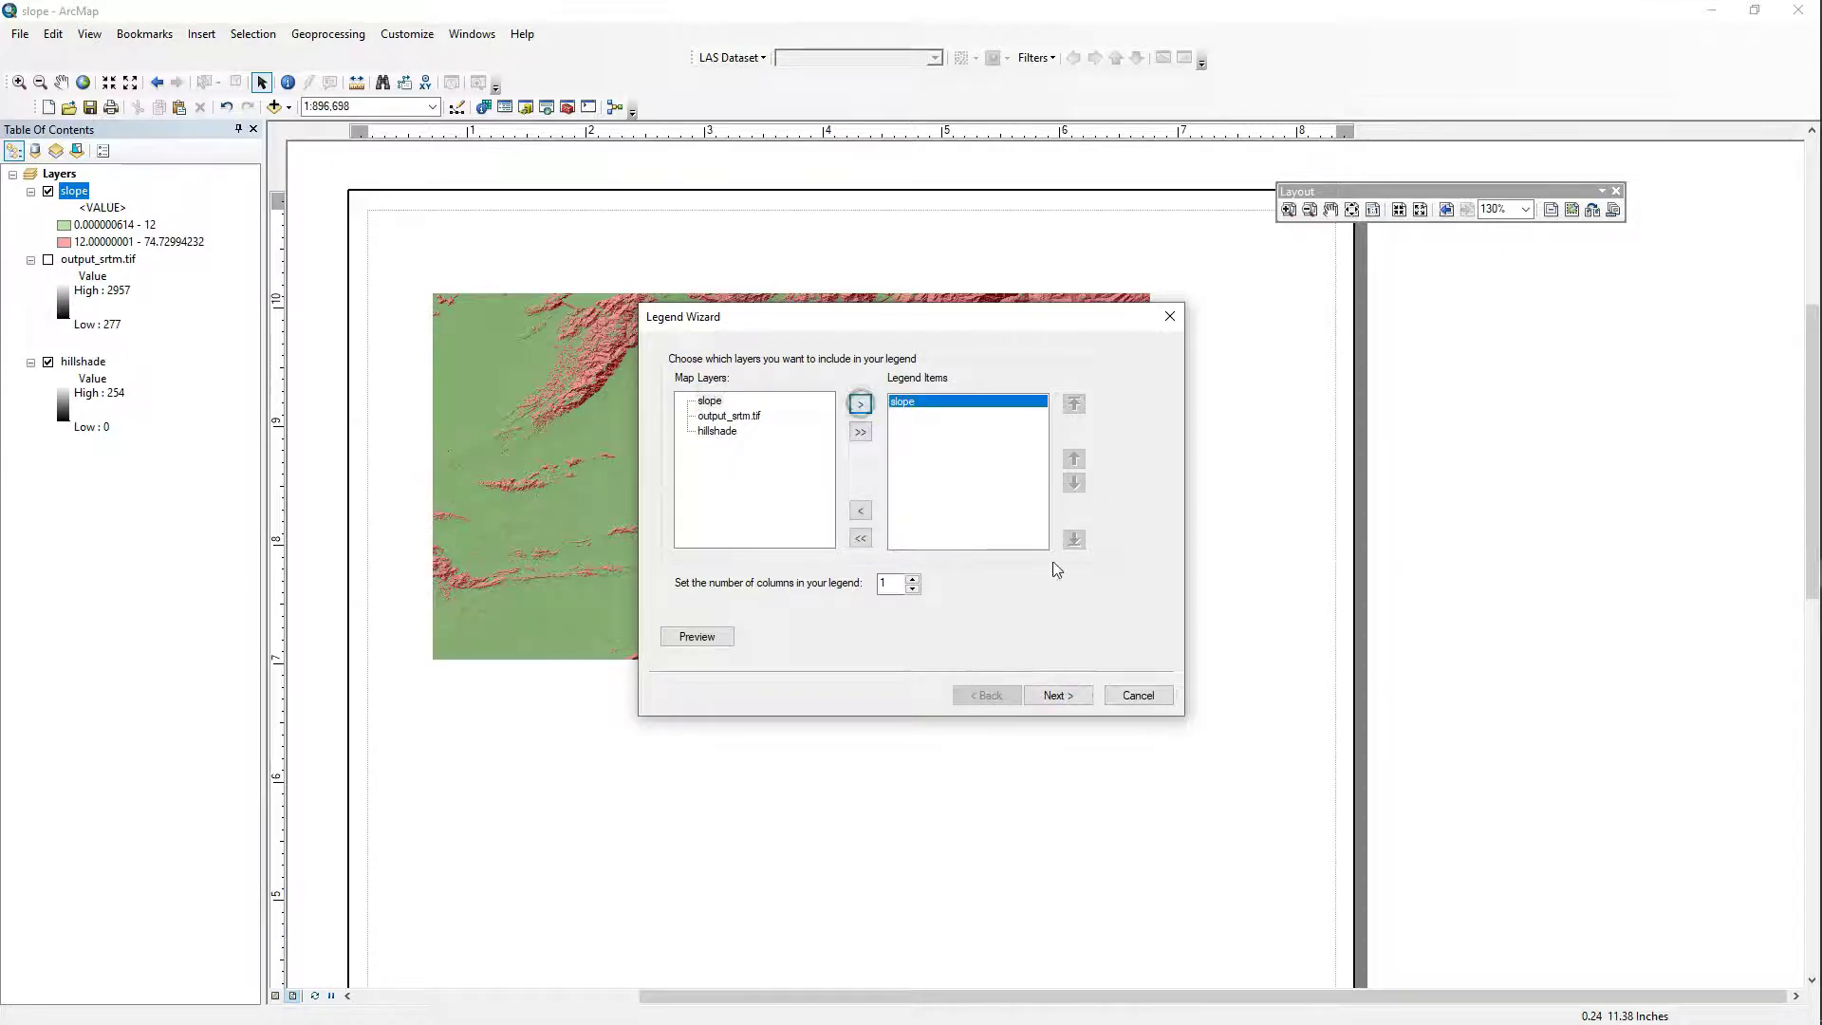
Title the legend "Terrain Slope (Degrees)" and choose a different font size for the title.
click(1068, 698)
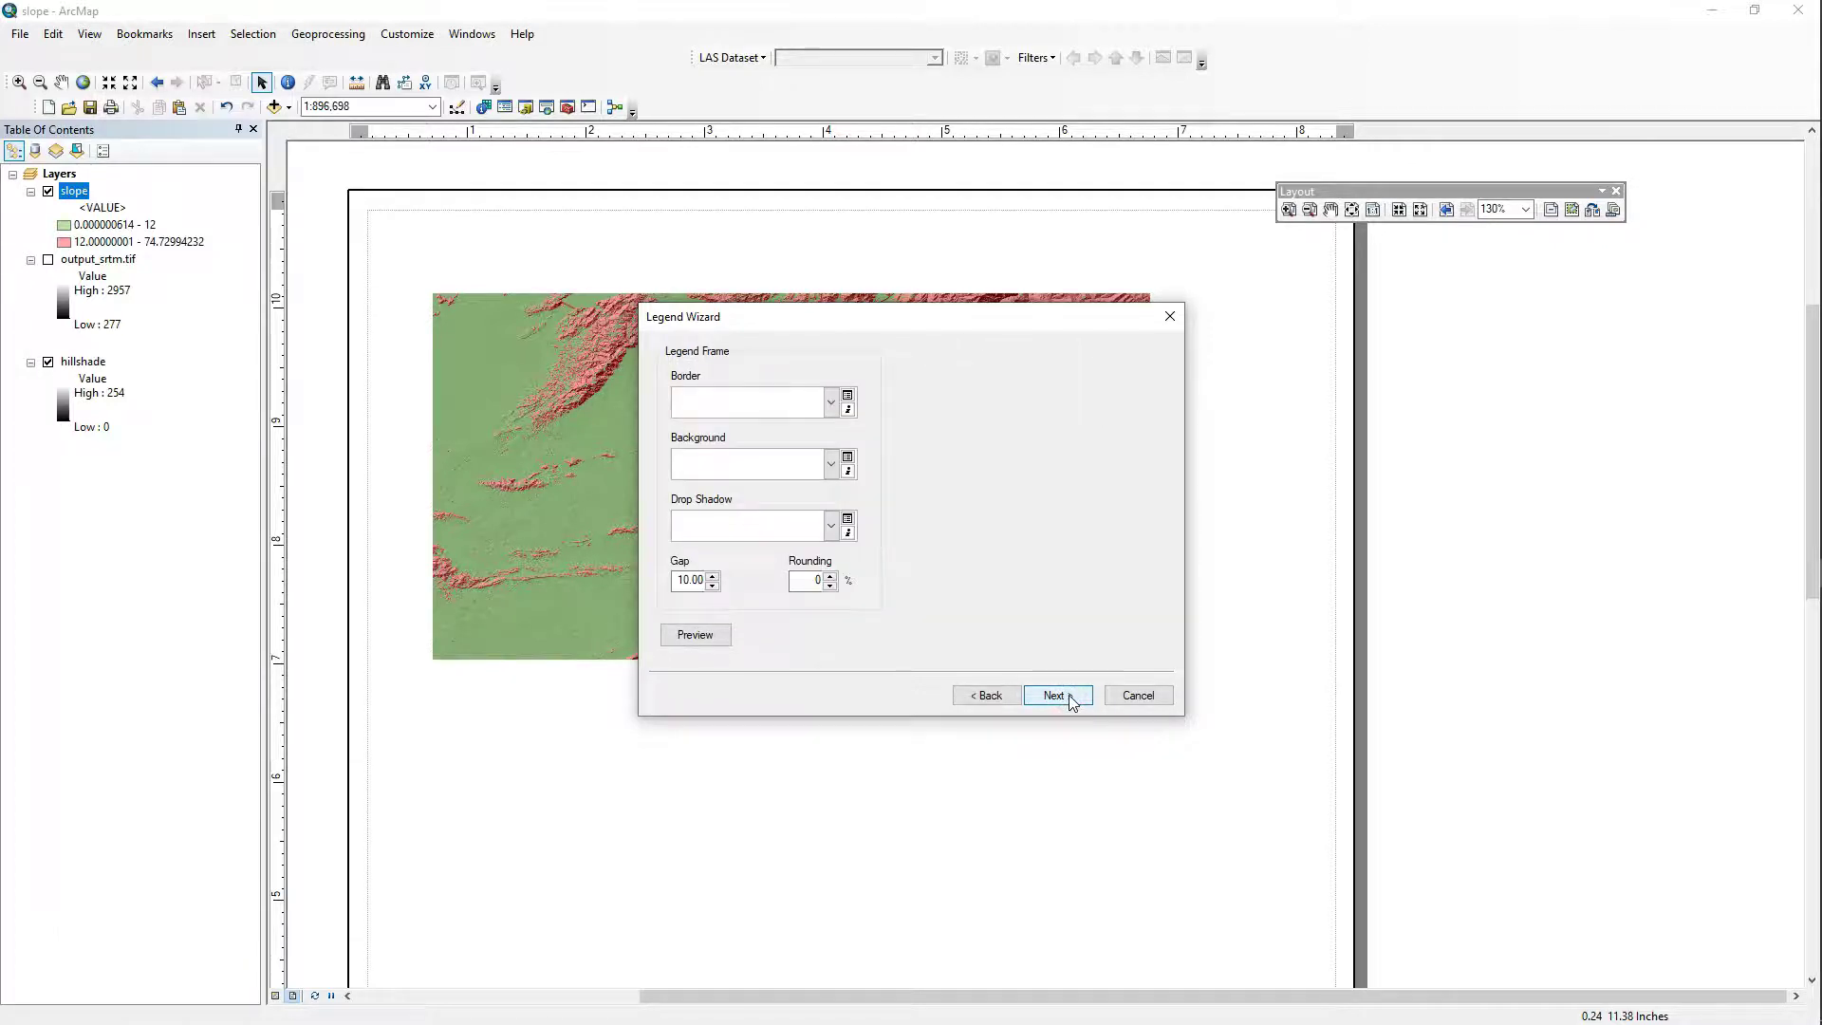
click(987, 696)
click(746, 375)
double_click(747, 376)
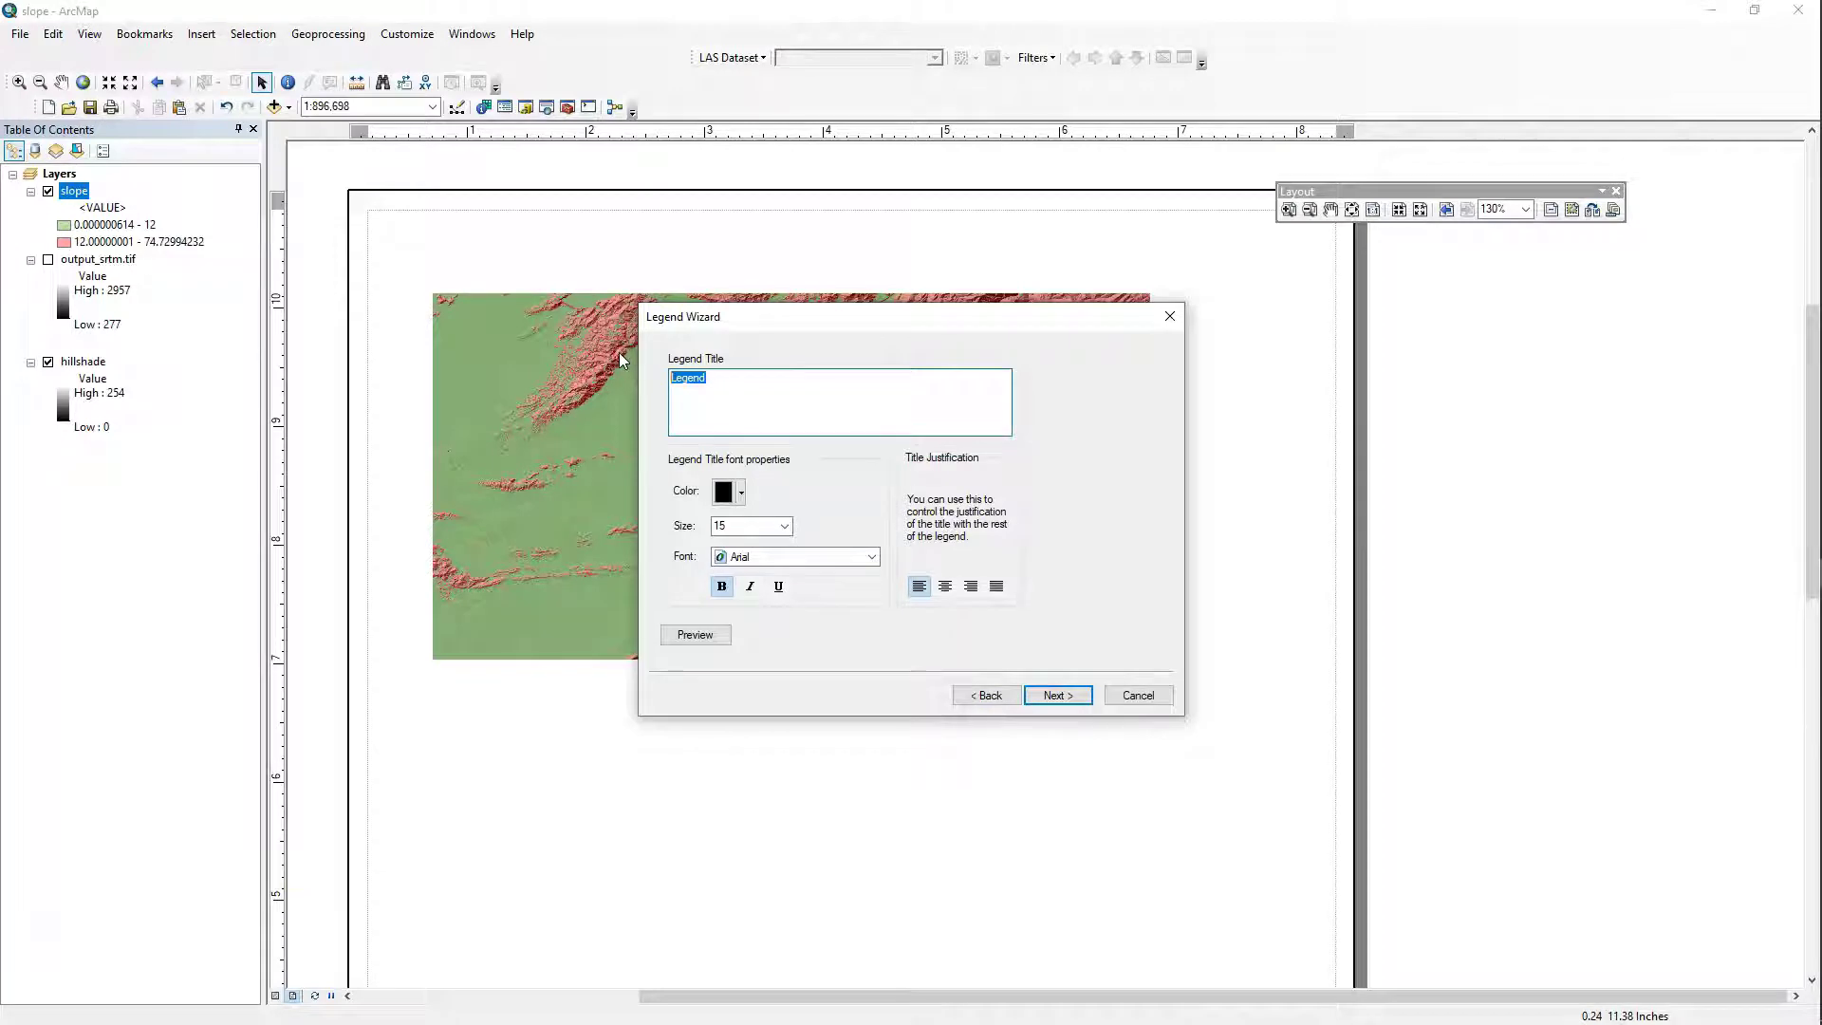
text(Terrain Slope (Degrees)
click(783, 525)
click(787, 545)
click(742, 543)
click(1053, 693)
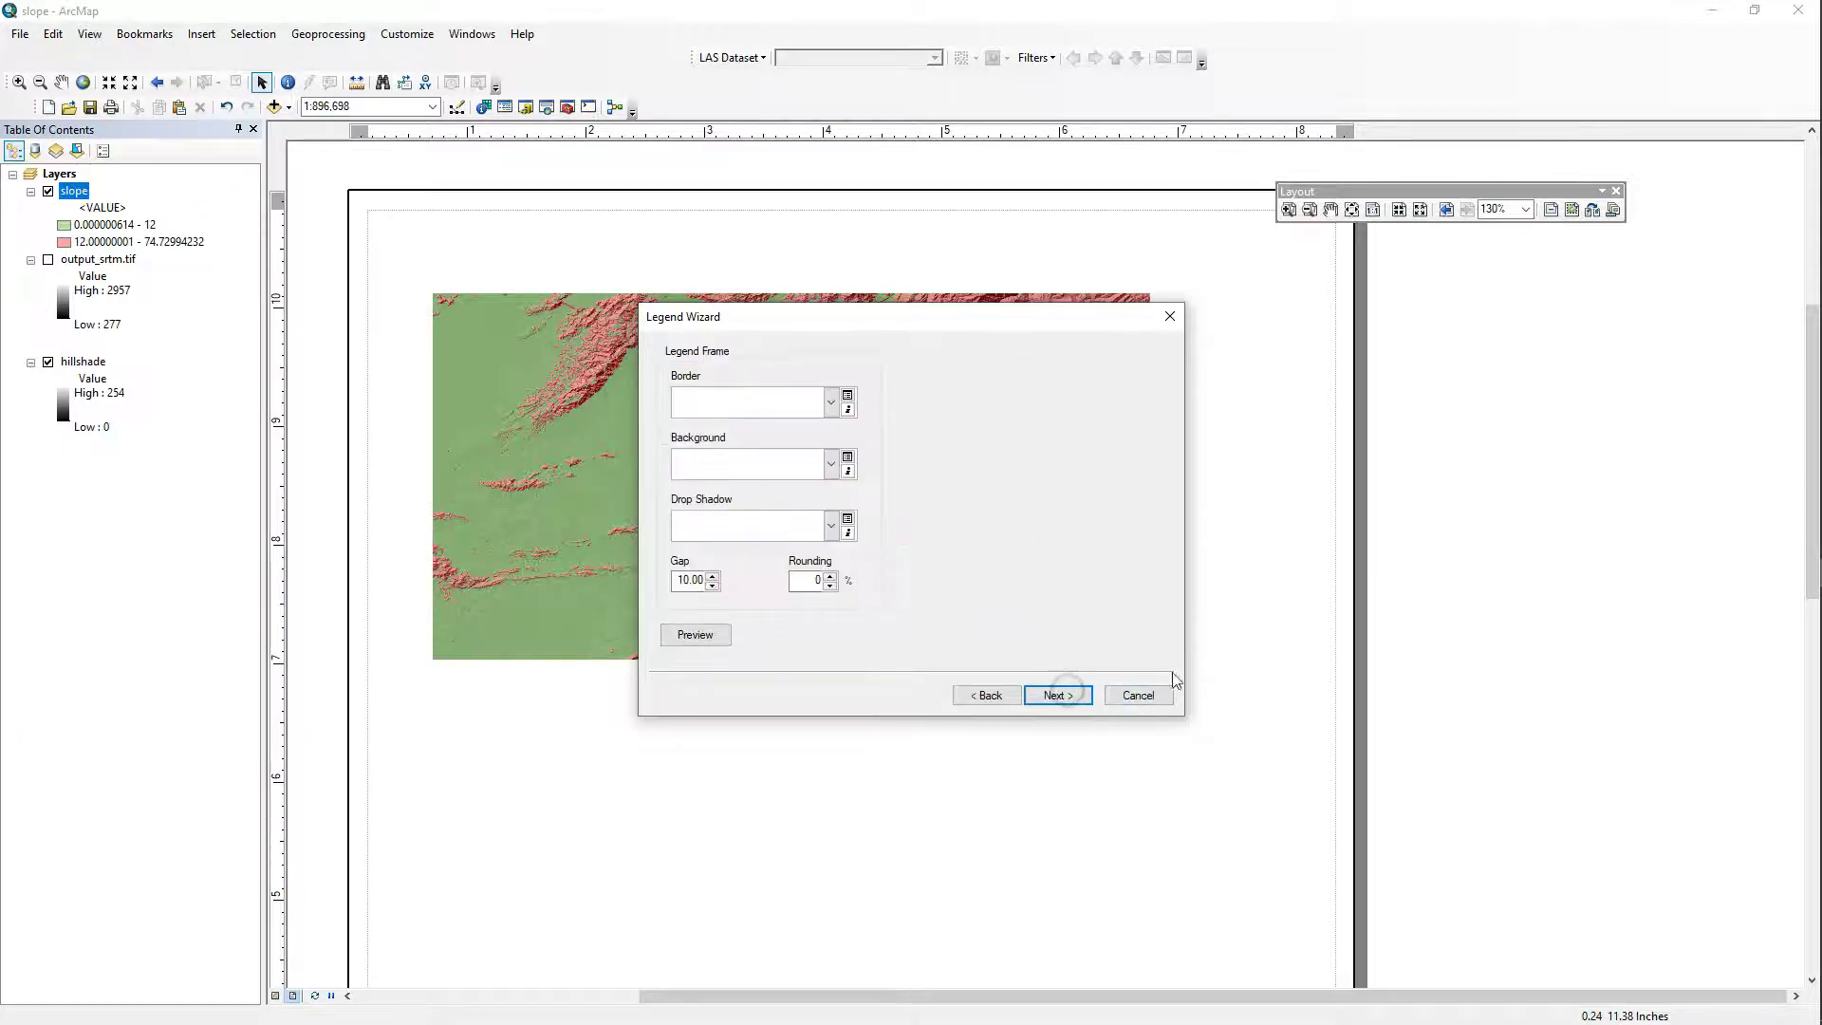
Finish the legend with the default frame, patch and spacing settings, and place it below the map's lower-left corner.
click(1053, 695)
click(1054, 696)
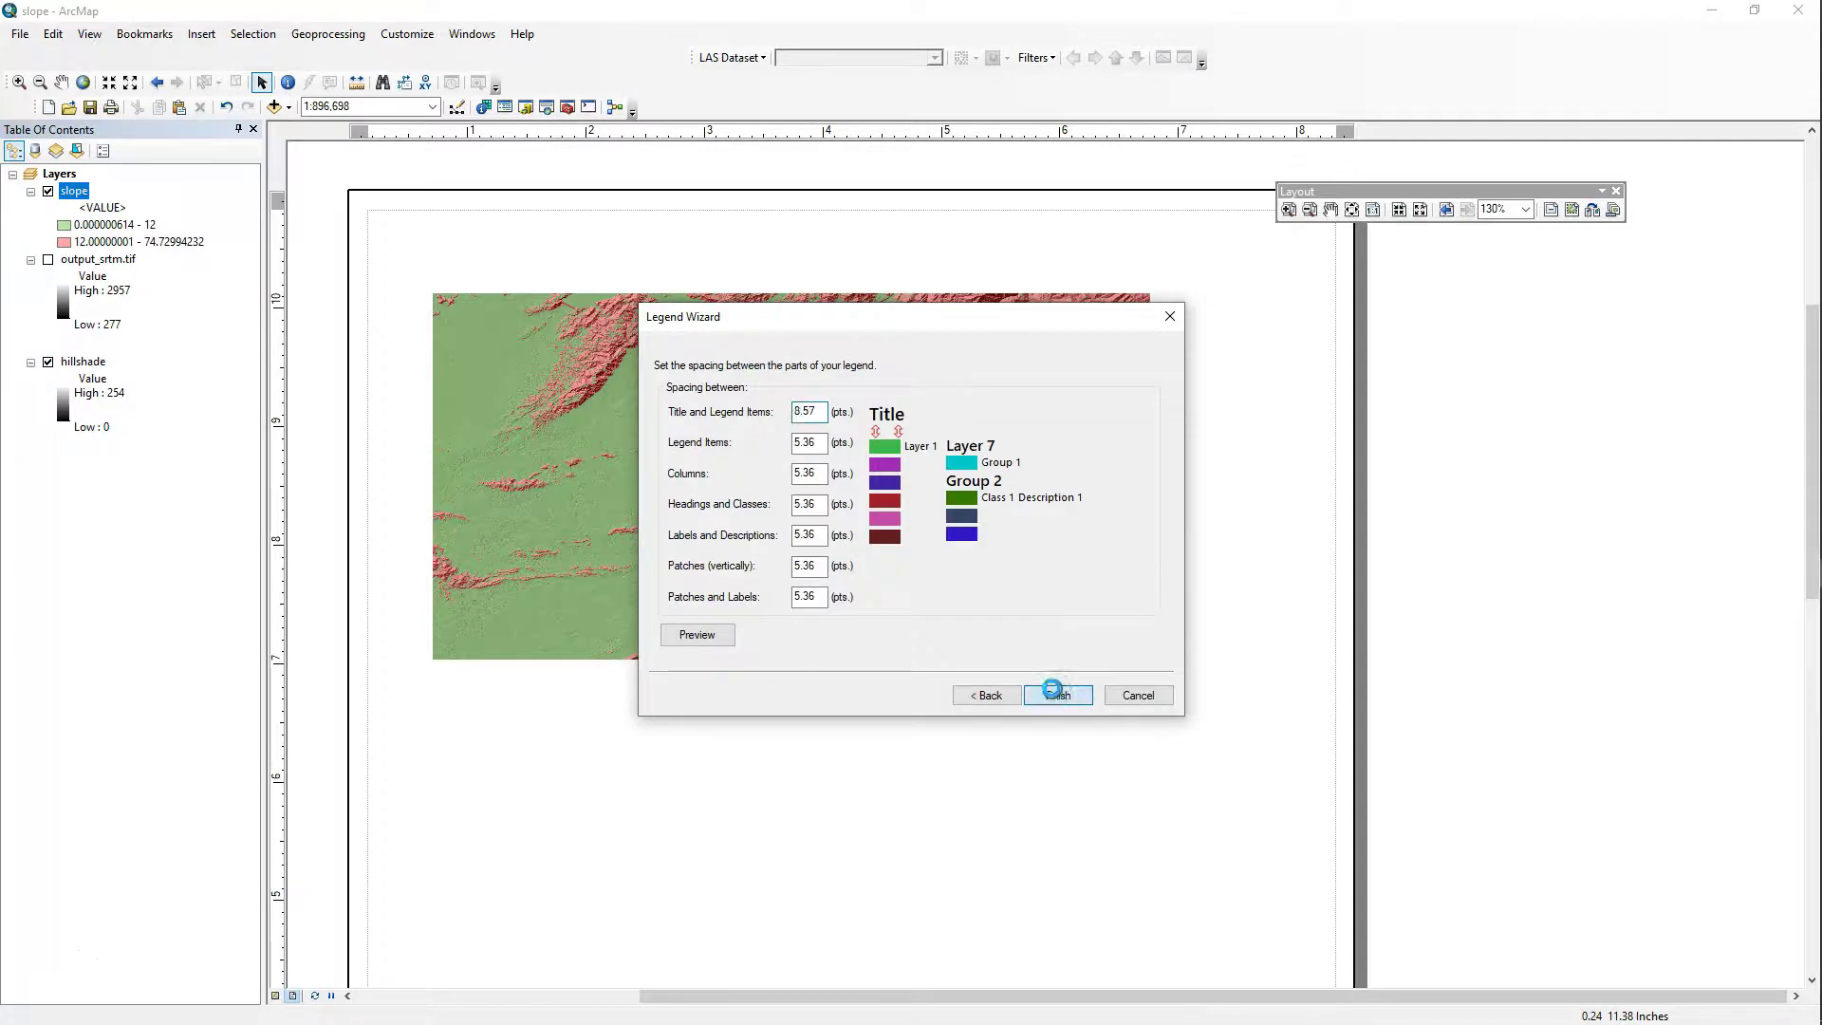
click(1053, 696)
drag(867, 633, 446, 806)
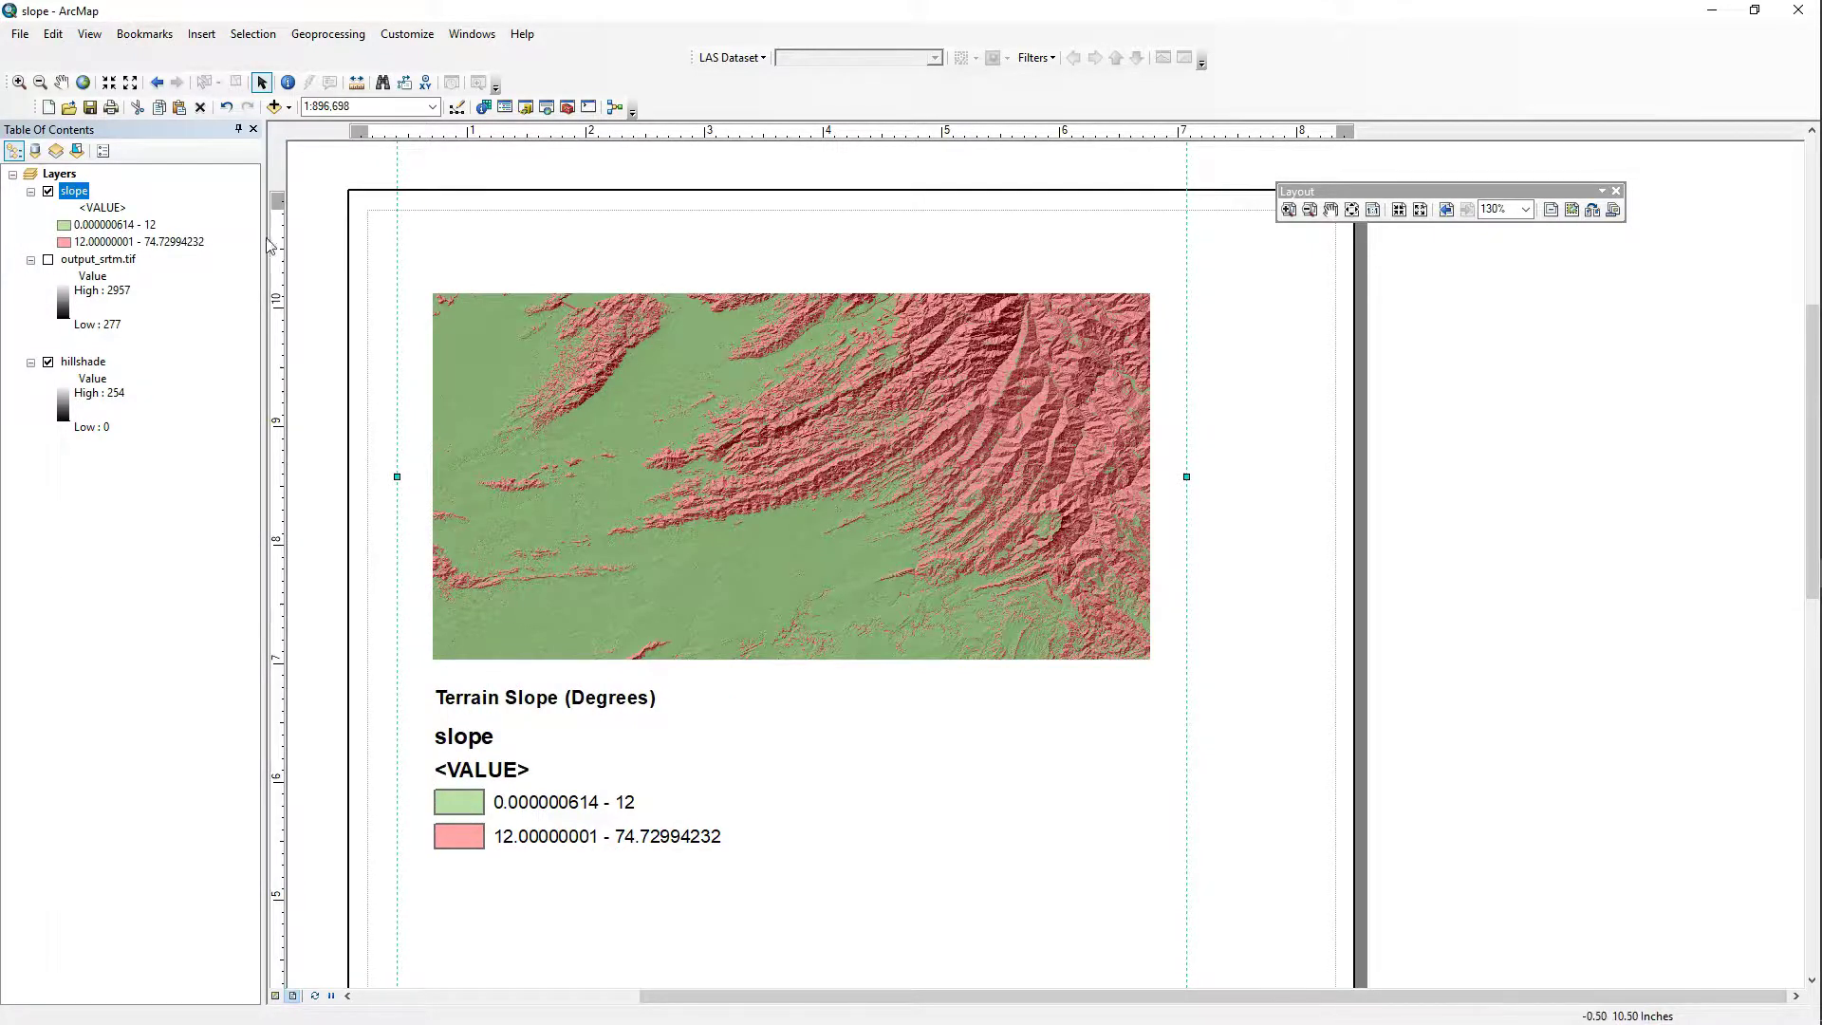
Clear the <VALUE> heading under the slope layer so it is removed from the legend.
click(121, 207)
click(123, 206)
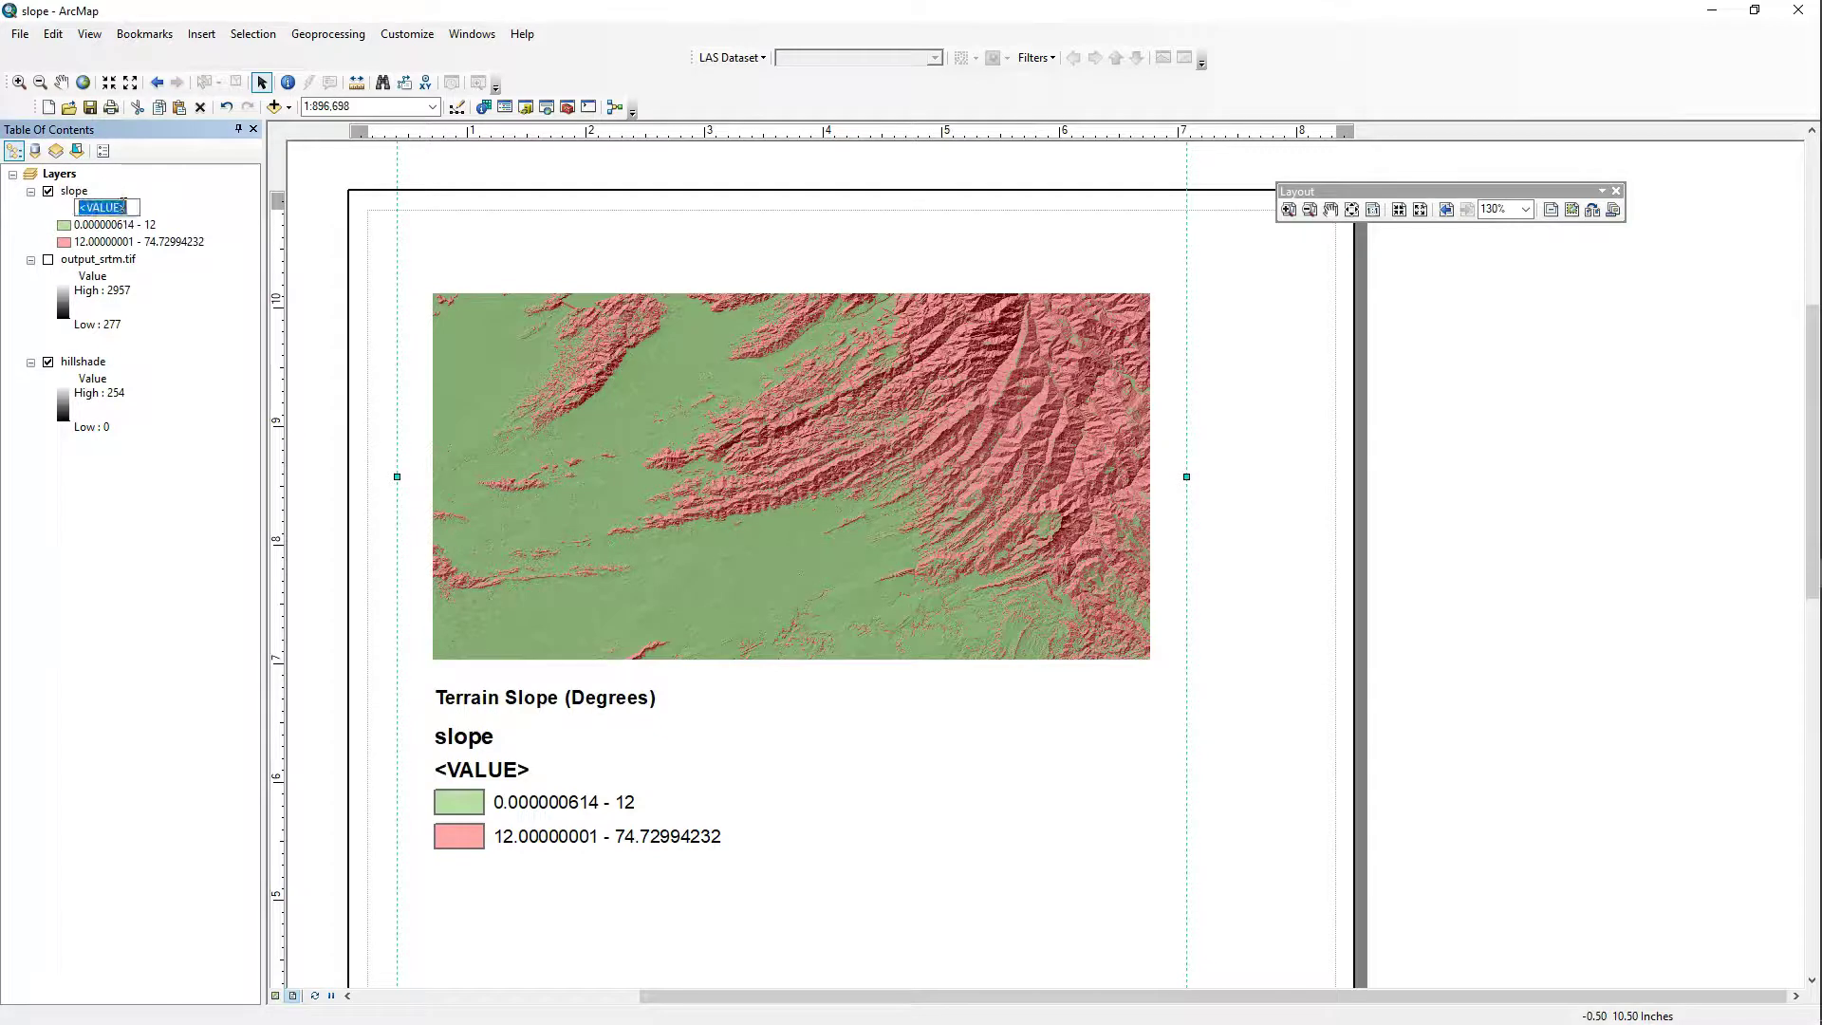
key(Delete)
click(142, 520)
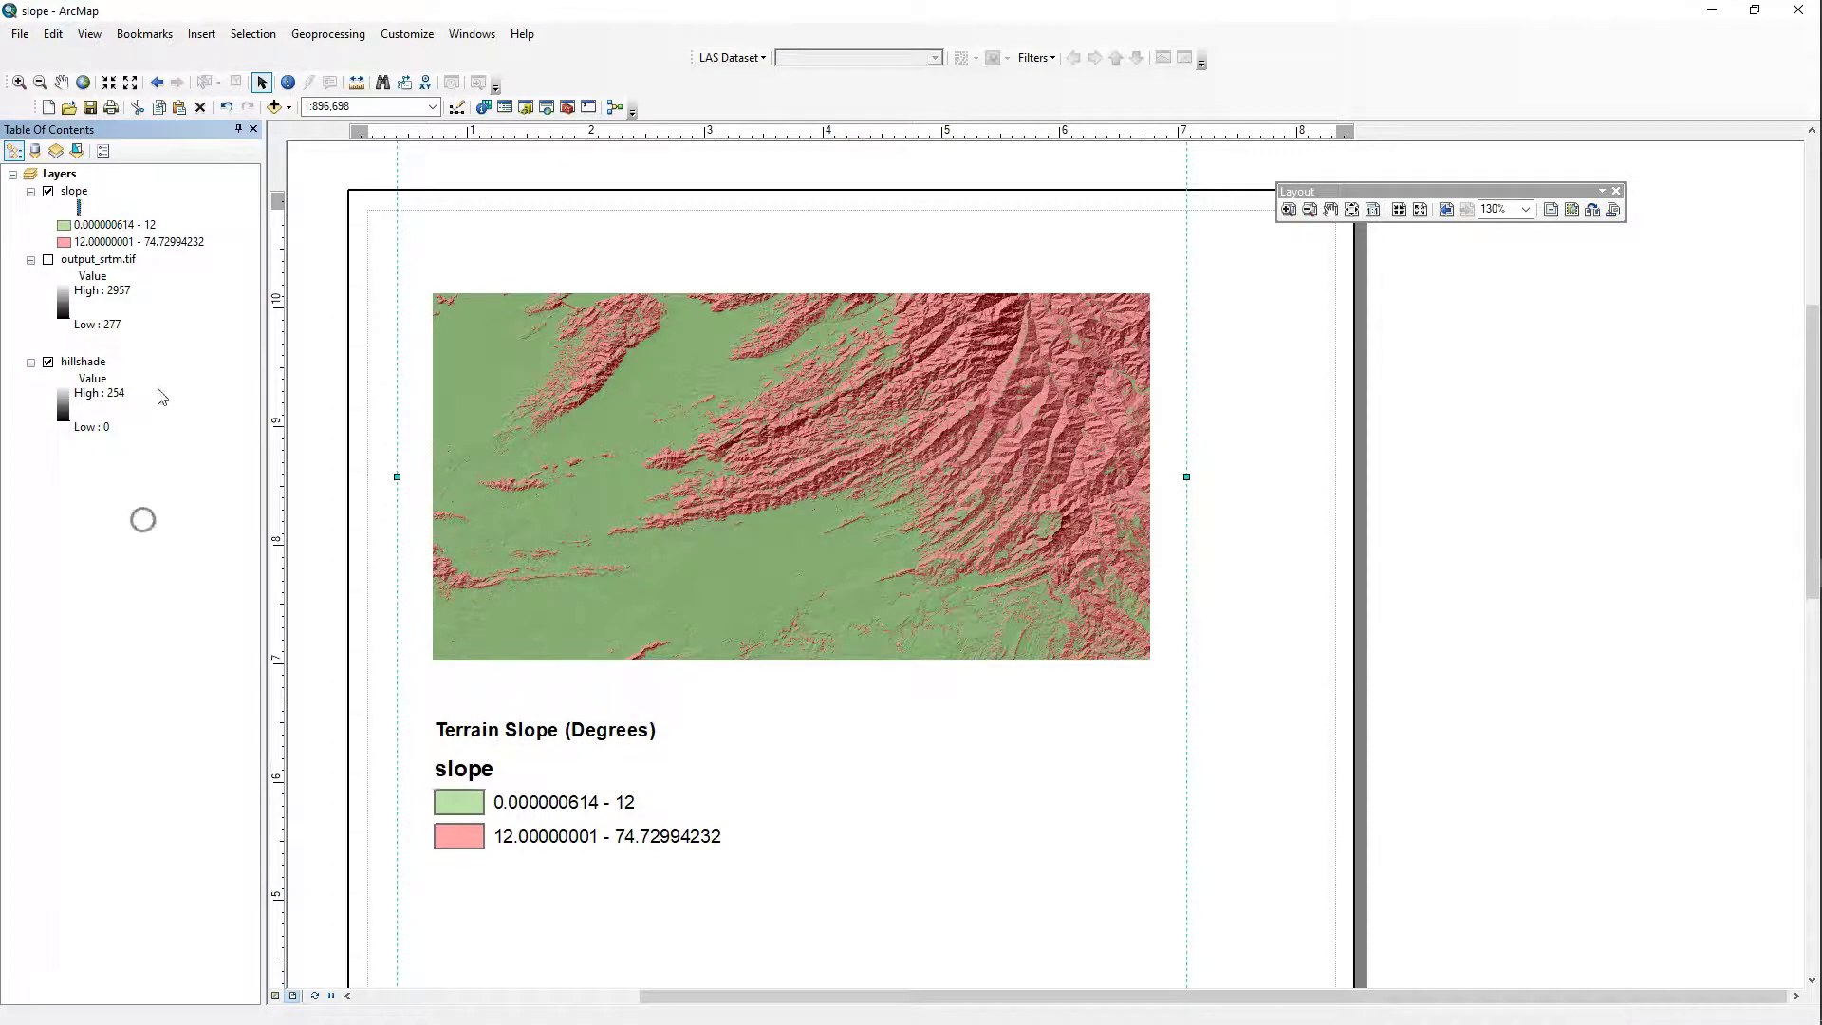
Clear the slope layer's name so the legend shows only its title and the two classes.
click(74, 192)
key(Up)
click(74, 193)
click(74, 193)
key(BackSpace)
click(465, 802)
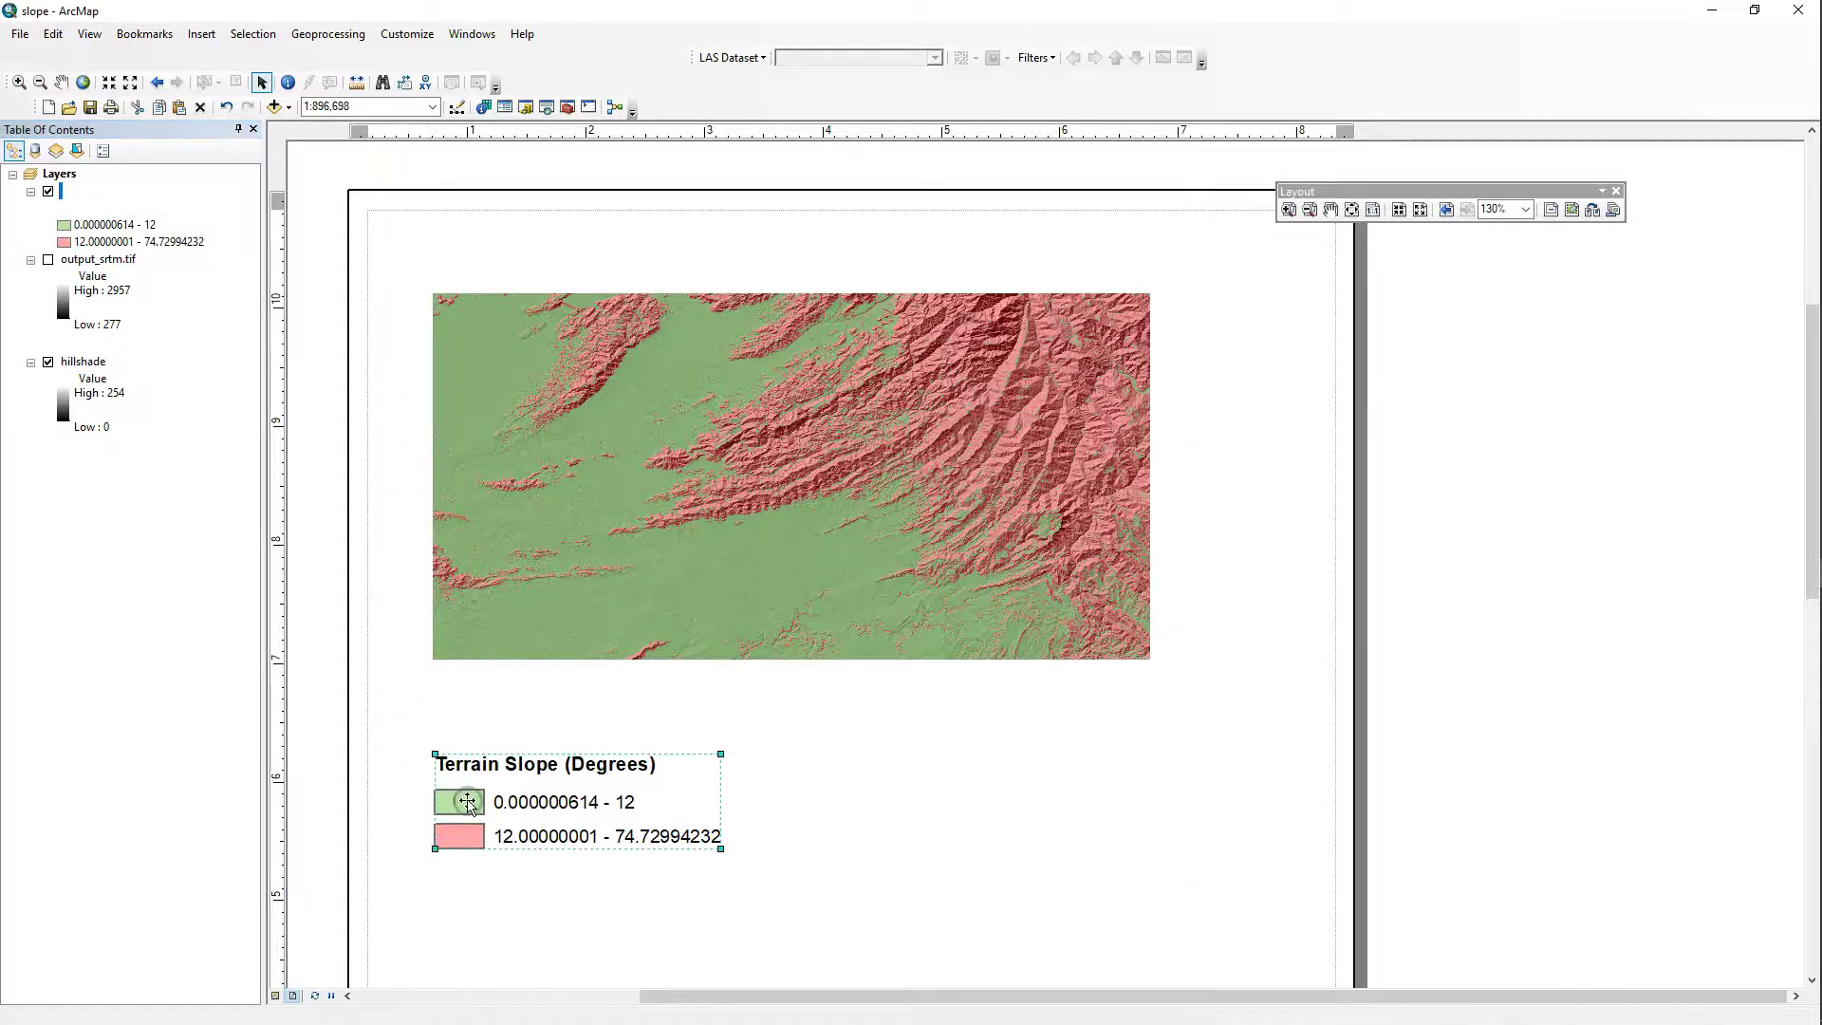
right_click(468, 800)
click(528, 789)
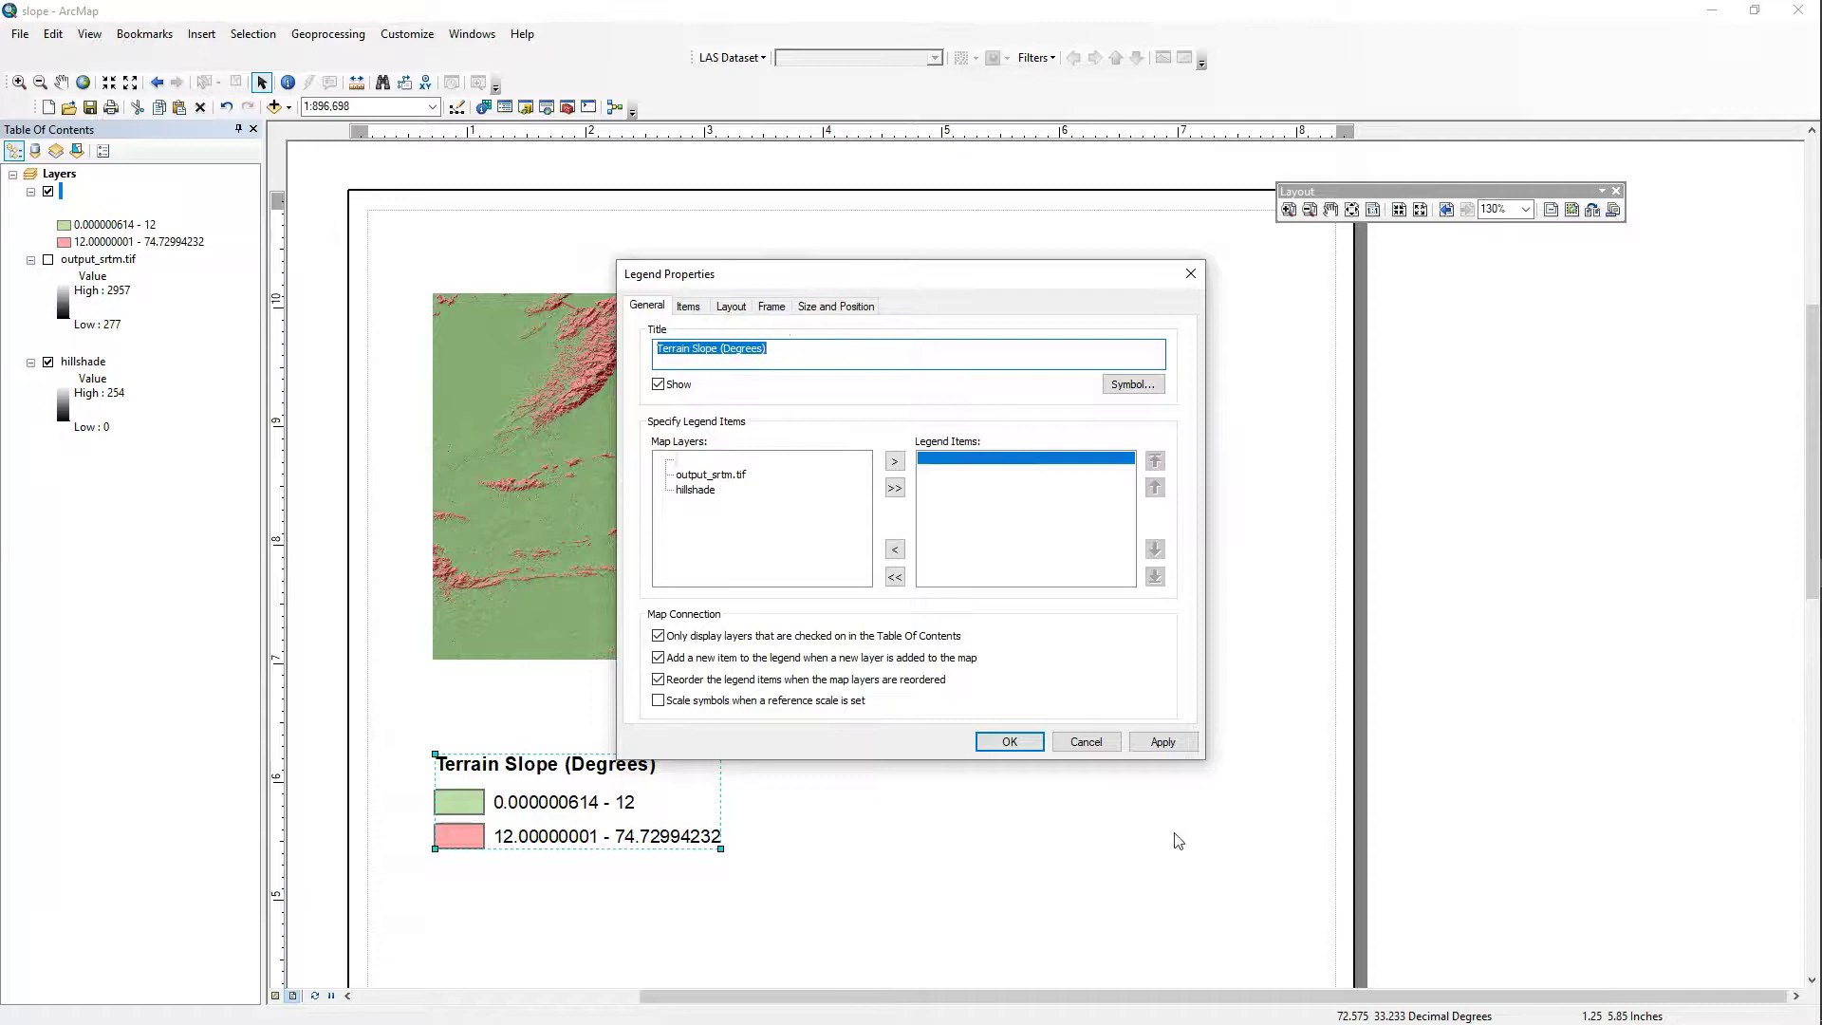
click(1088, 745)
click(972, 788)
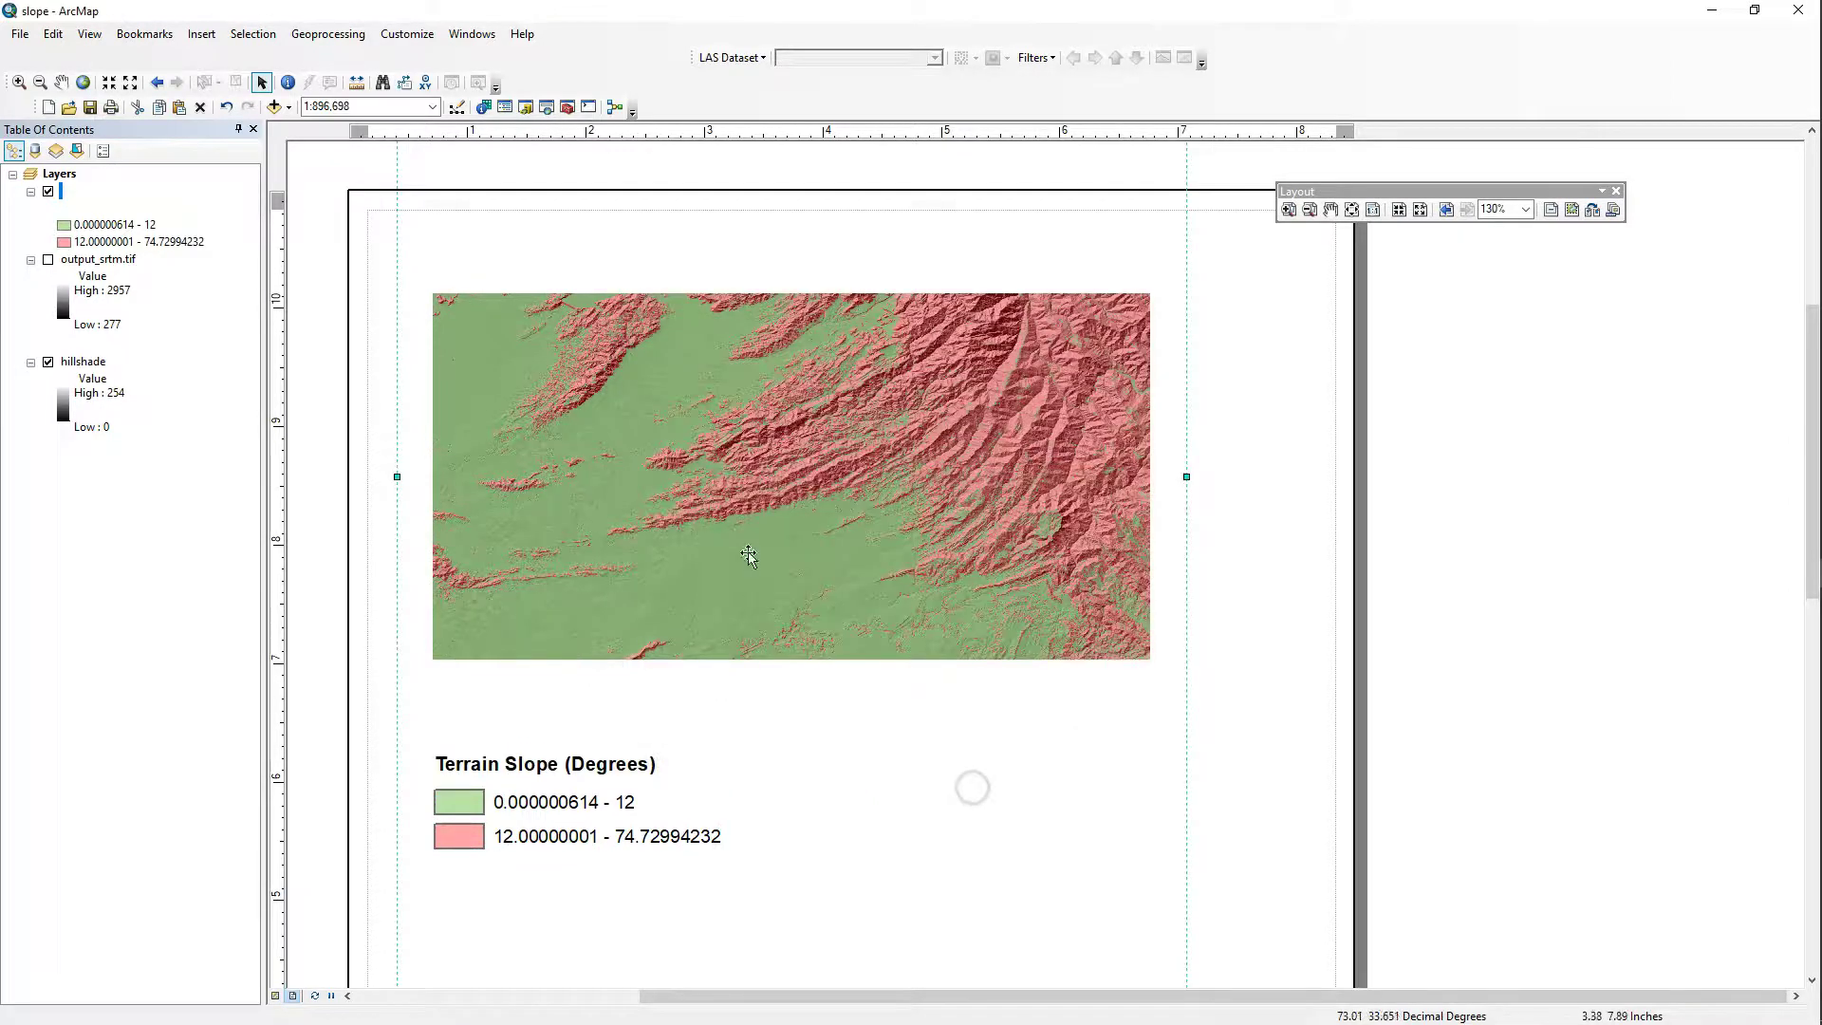
Open the unnamed slope layer's symbology properties and label the green class 0-12.
click(61, 194)
right_click(62, 195)
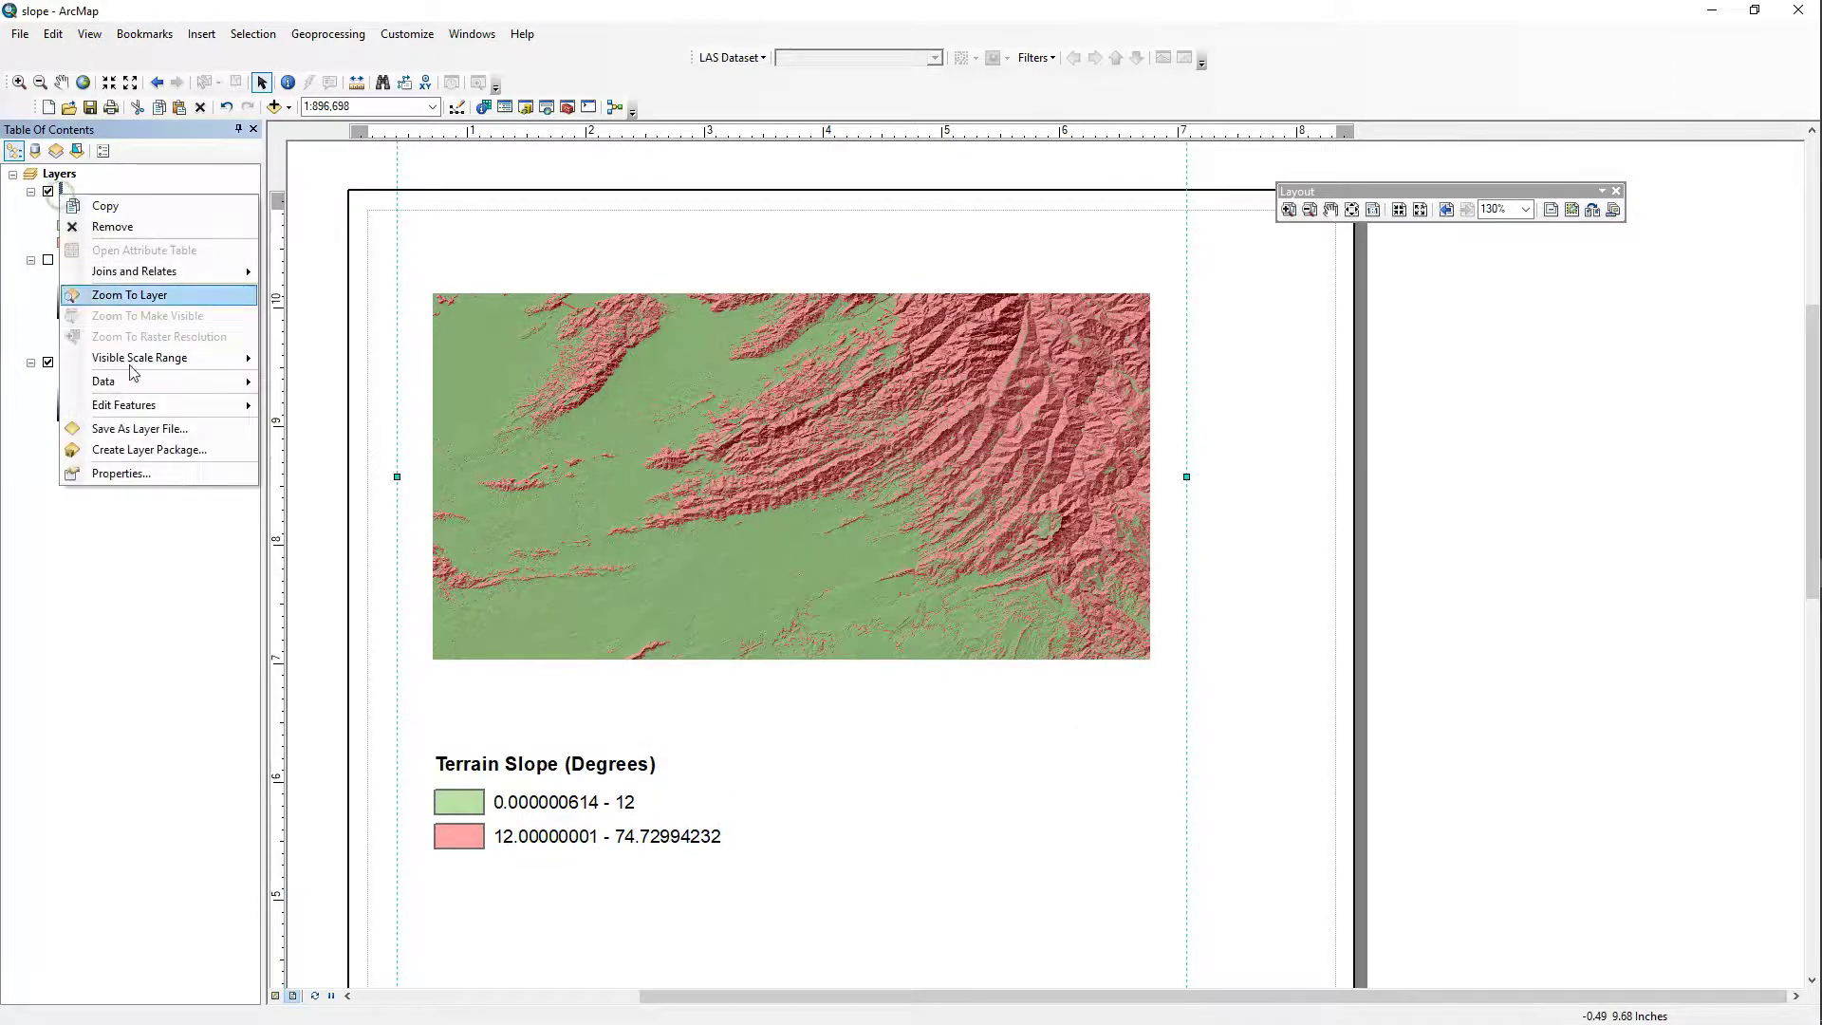
click(157, 472)
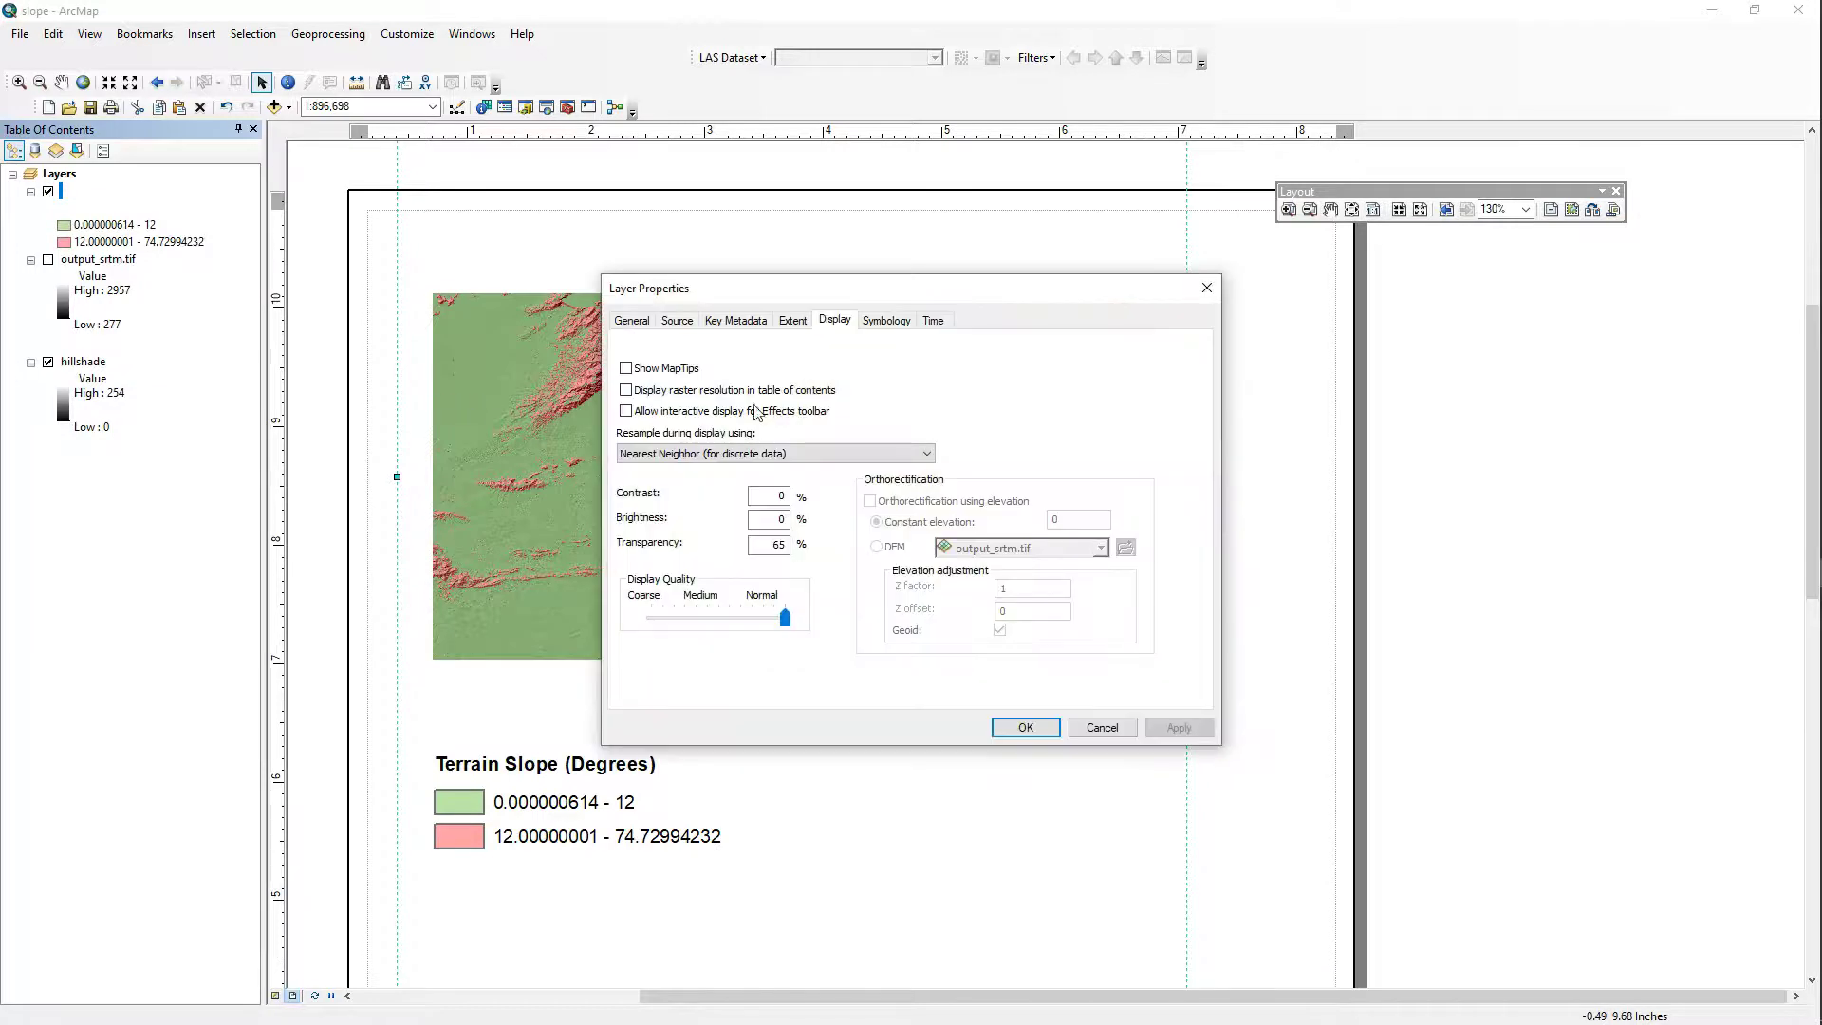
click(882, 326)
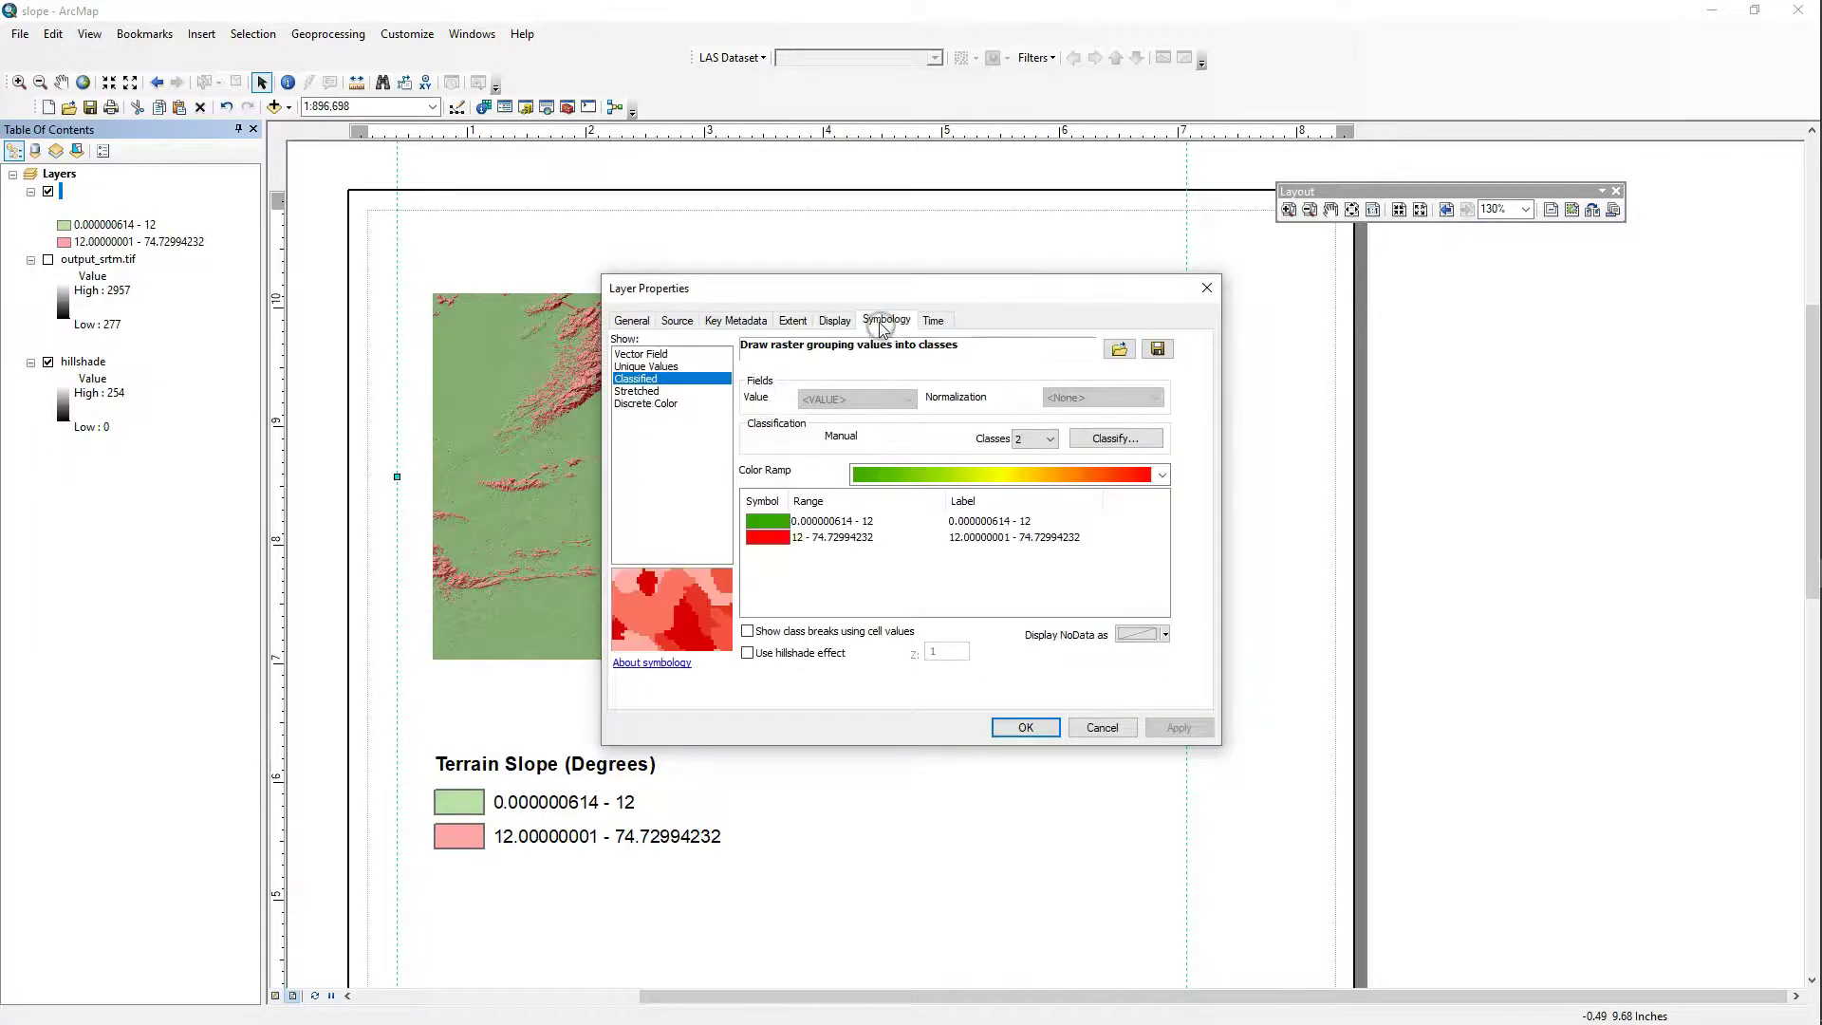
double_click(975, 528)
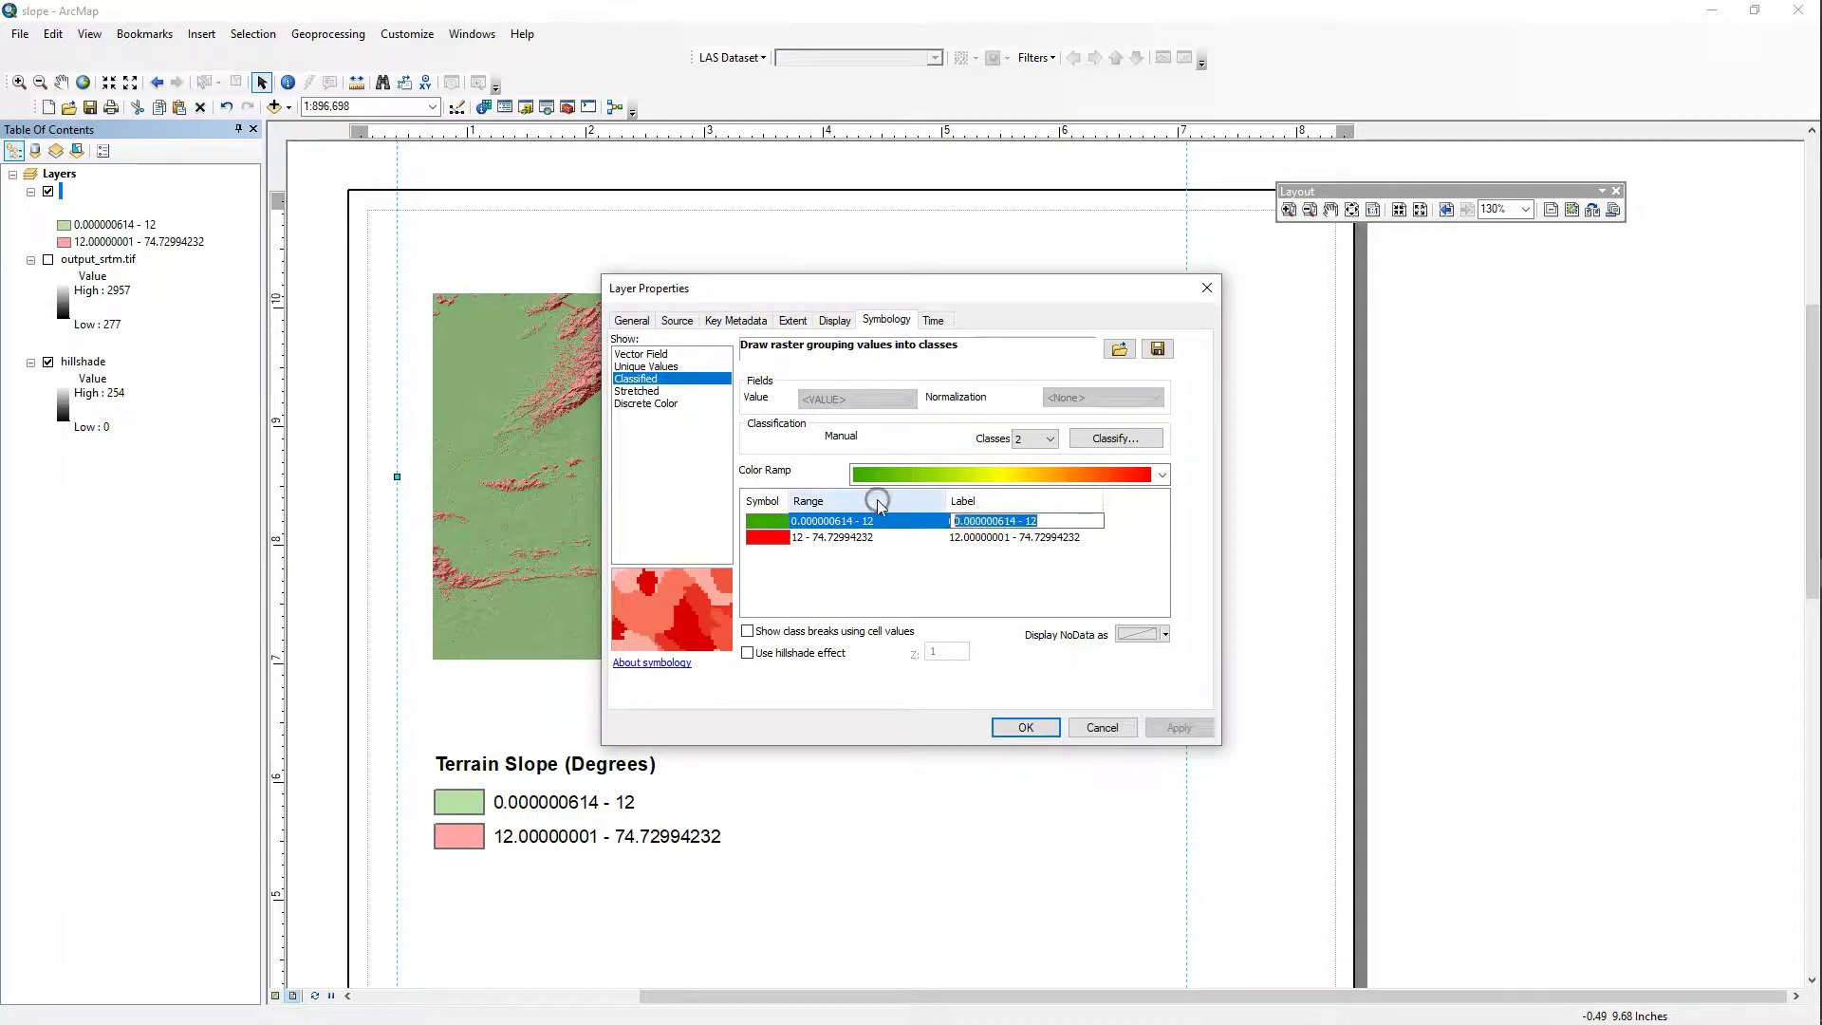
text(0-12)
Label the red slope class 12-75 and apply the layer properties.
double_click(968, 537)
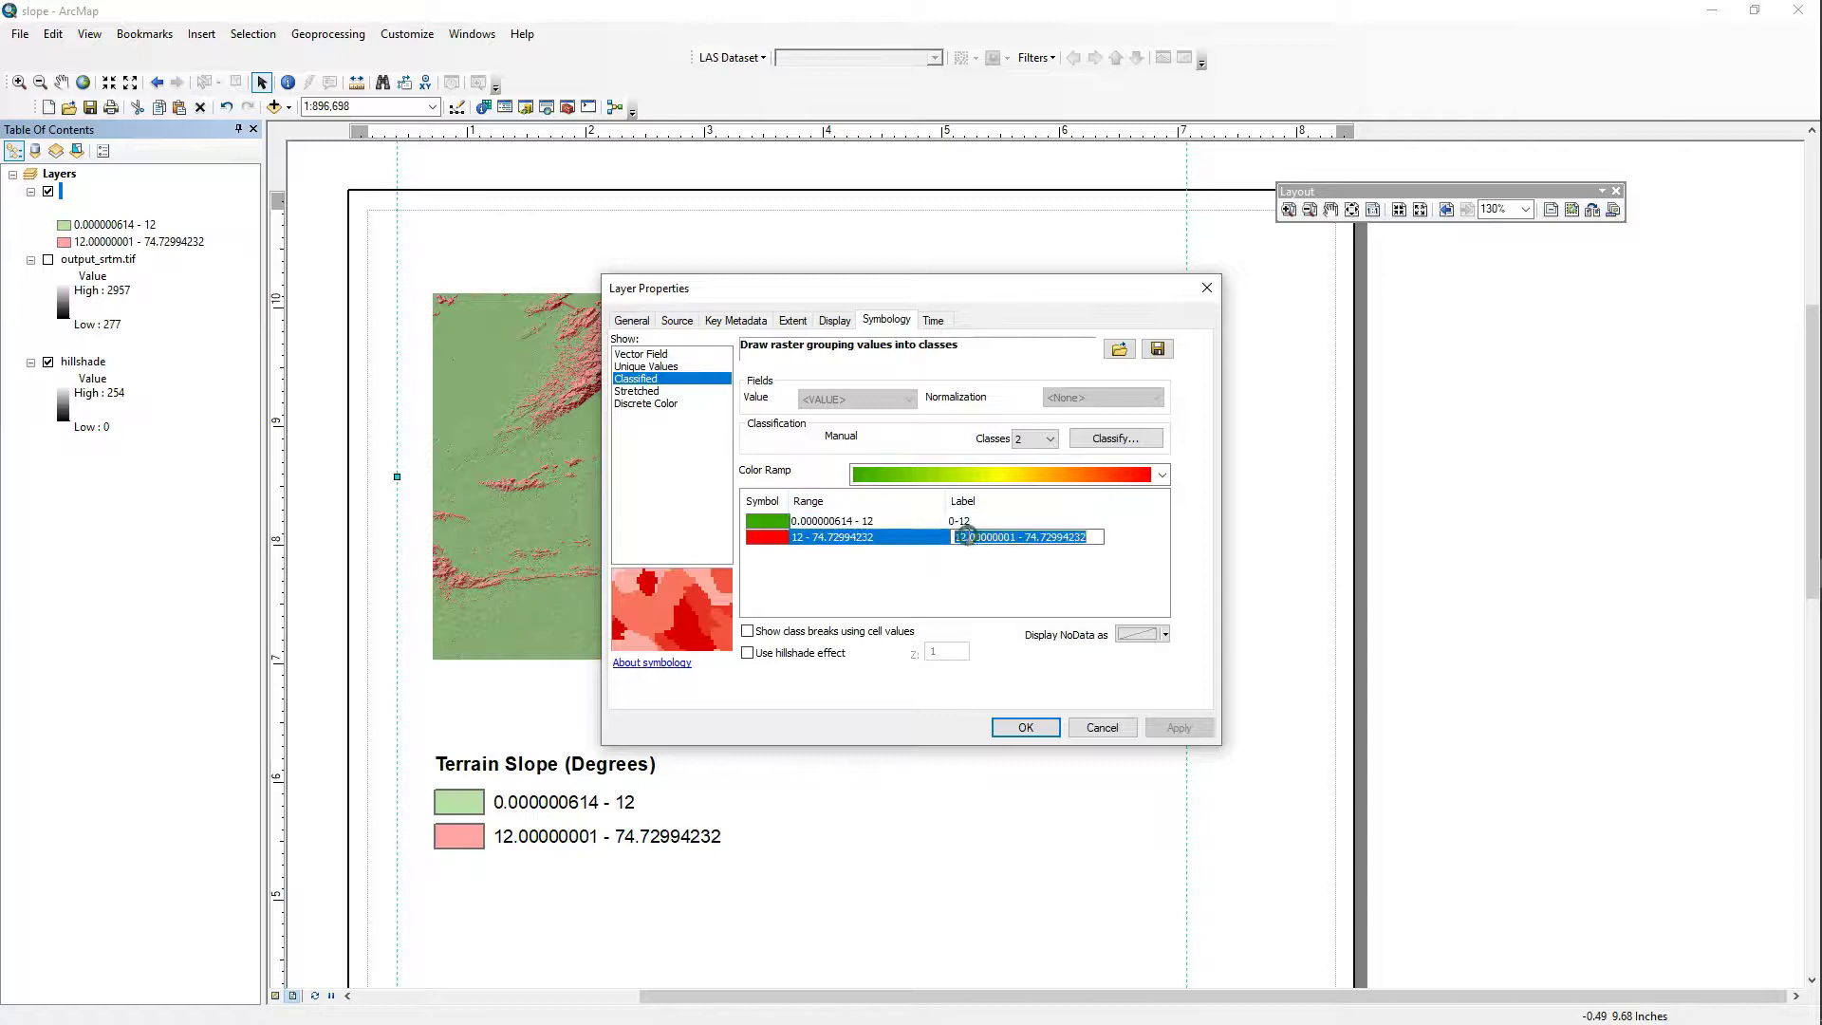
drag(1089, 537, 925, 528)
text(12-)
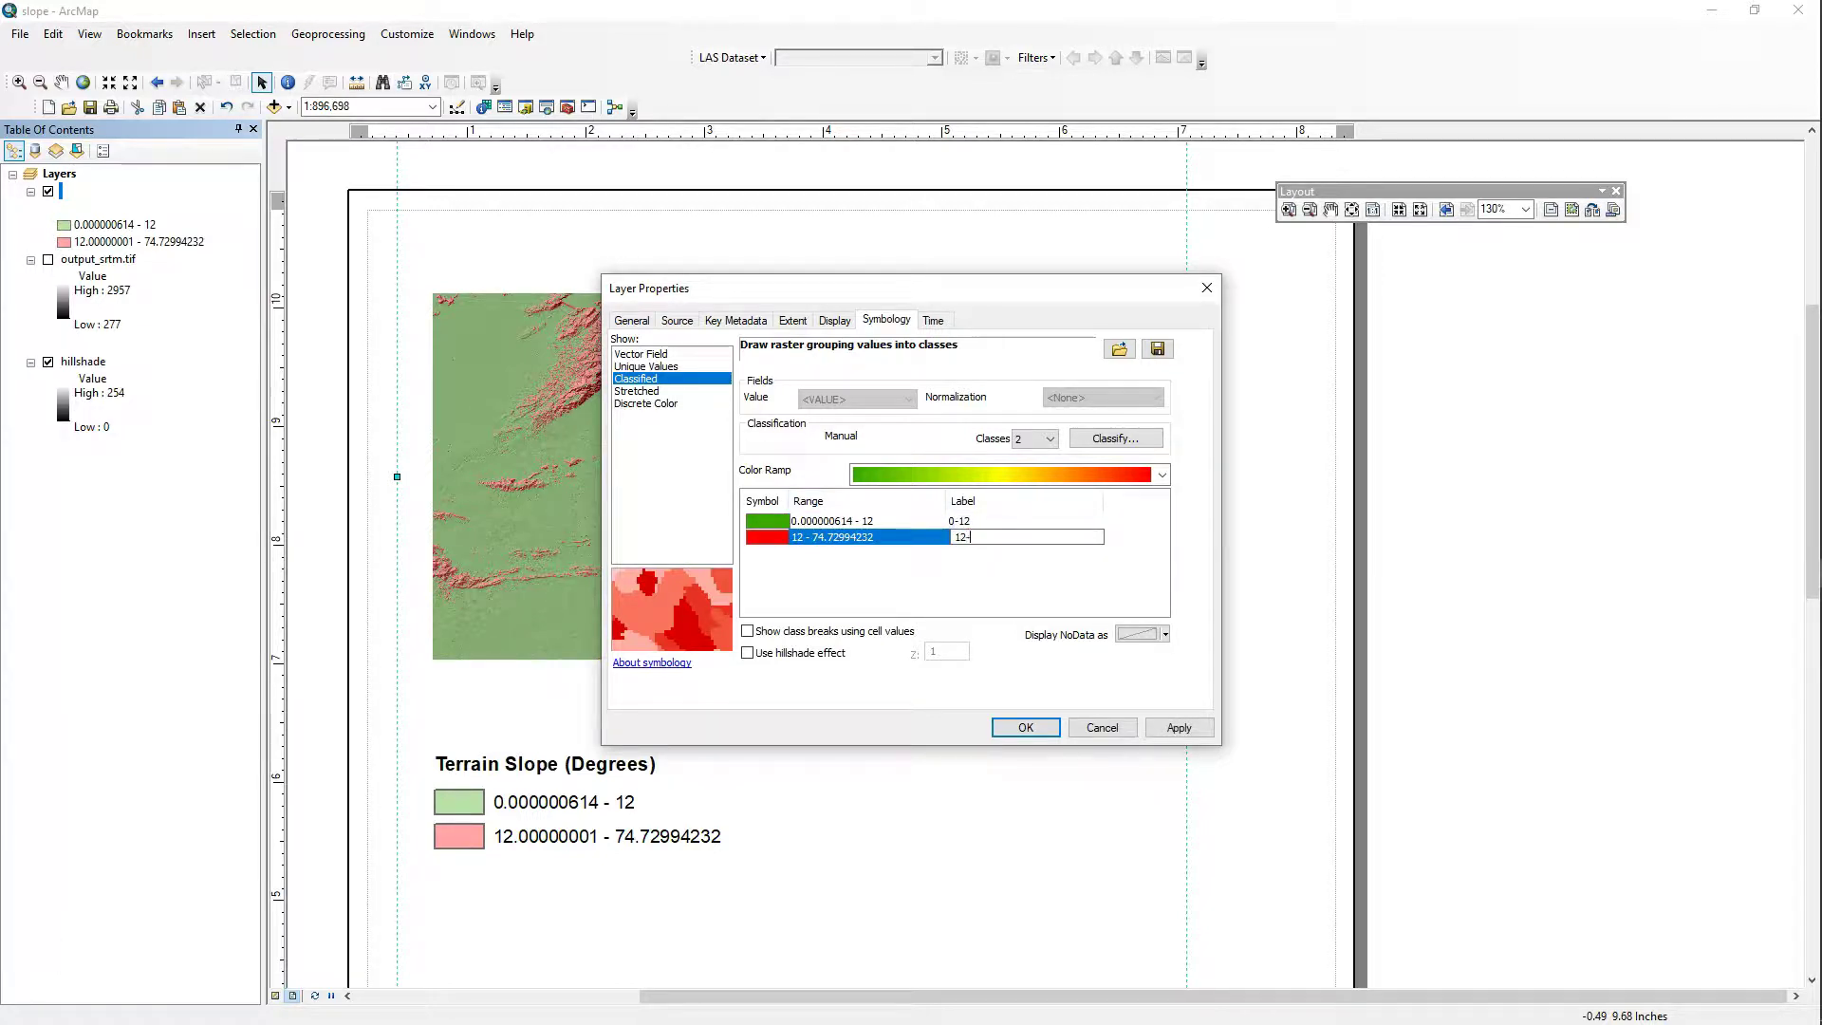
text(75)
click(1170, 733)
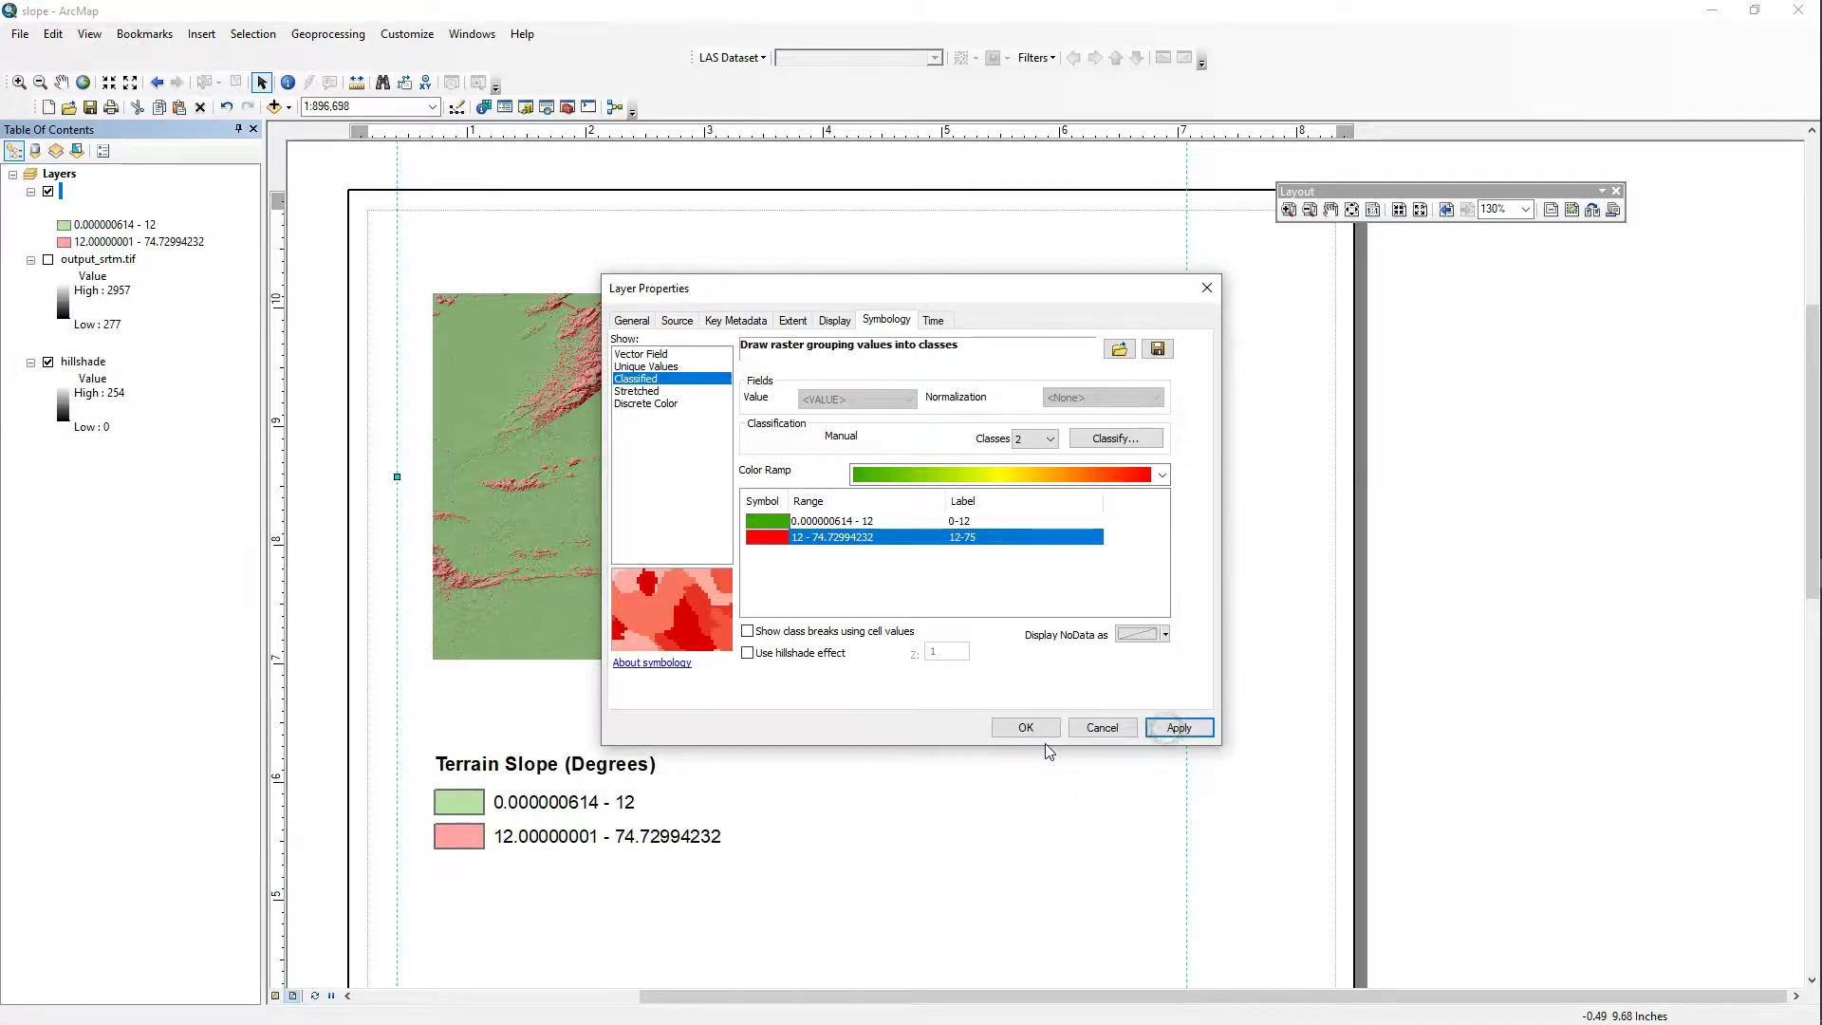
click(1015, 727)
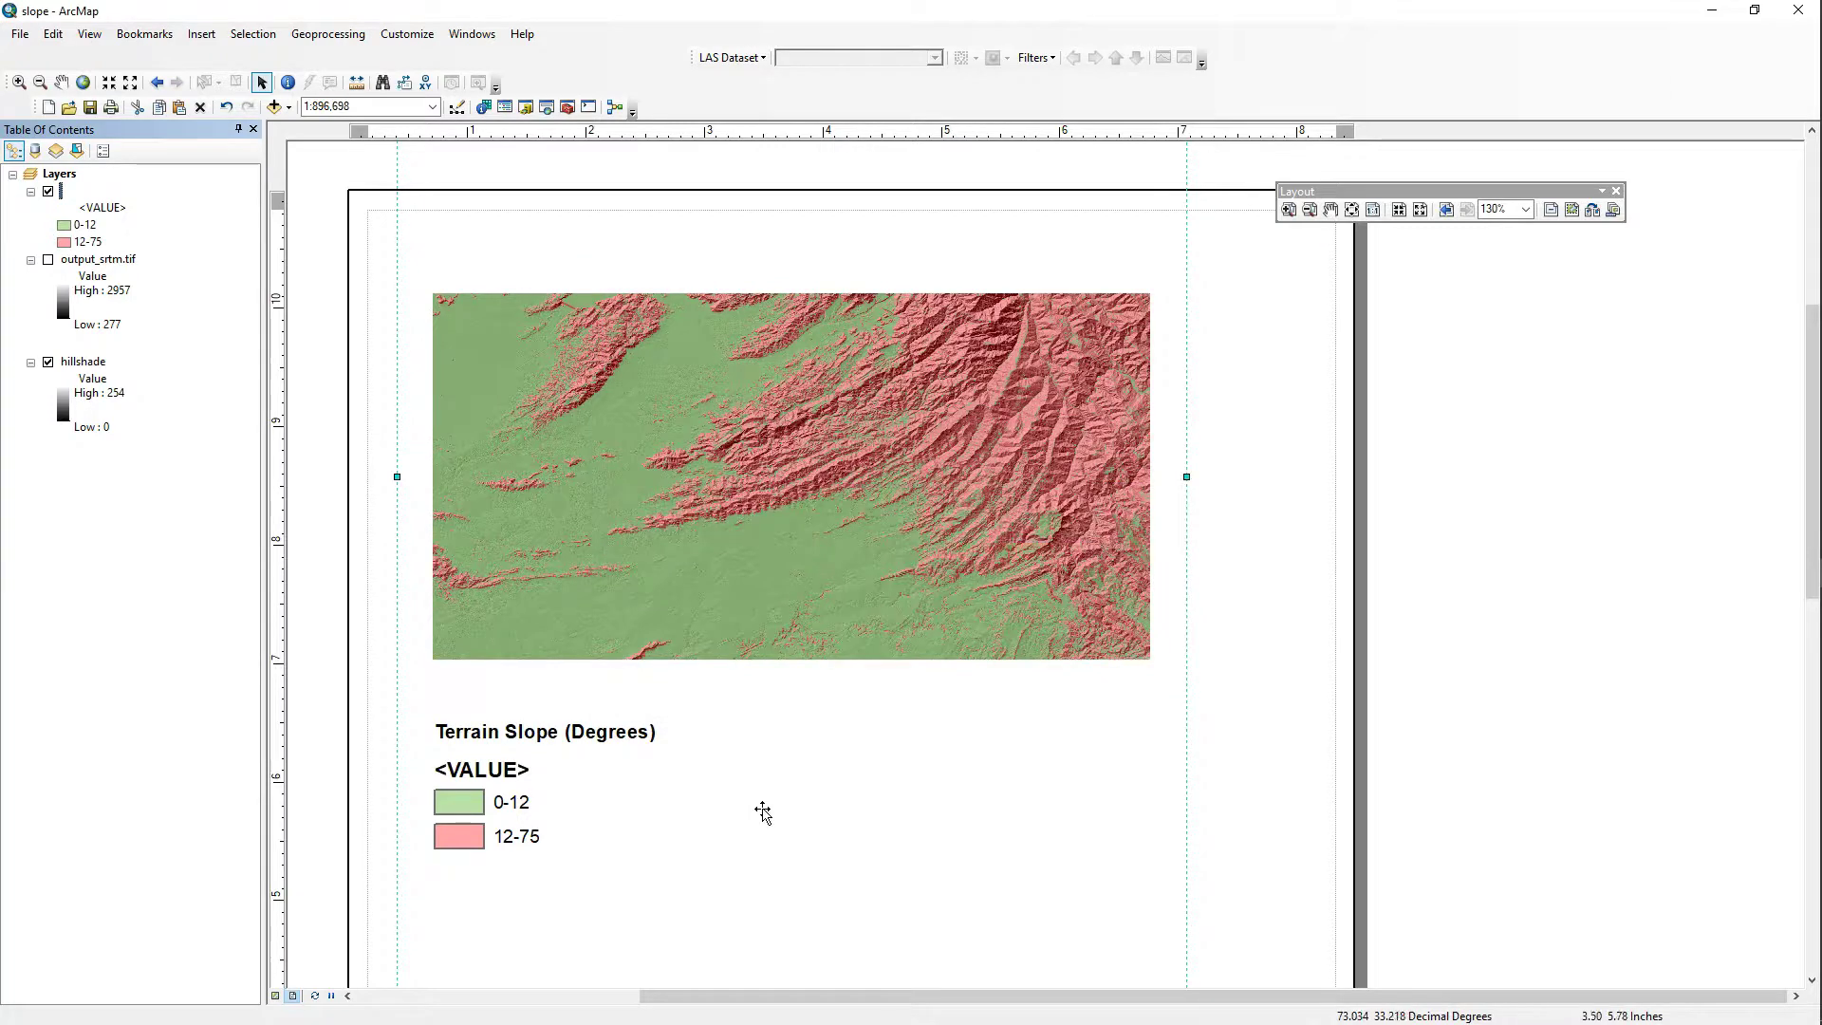
Clear the restored <VALUE> heading above the 0-12 and 12-75 classes.
click(96, 209)
click(96, 209)
key(Delete)
click(94, 648)
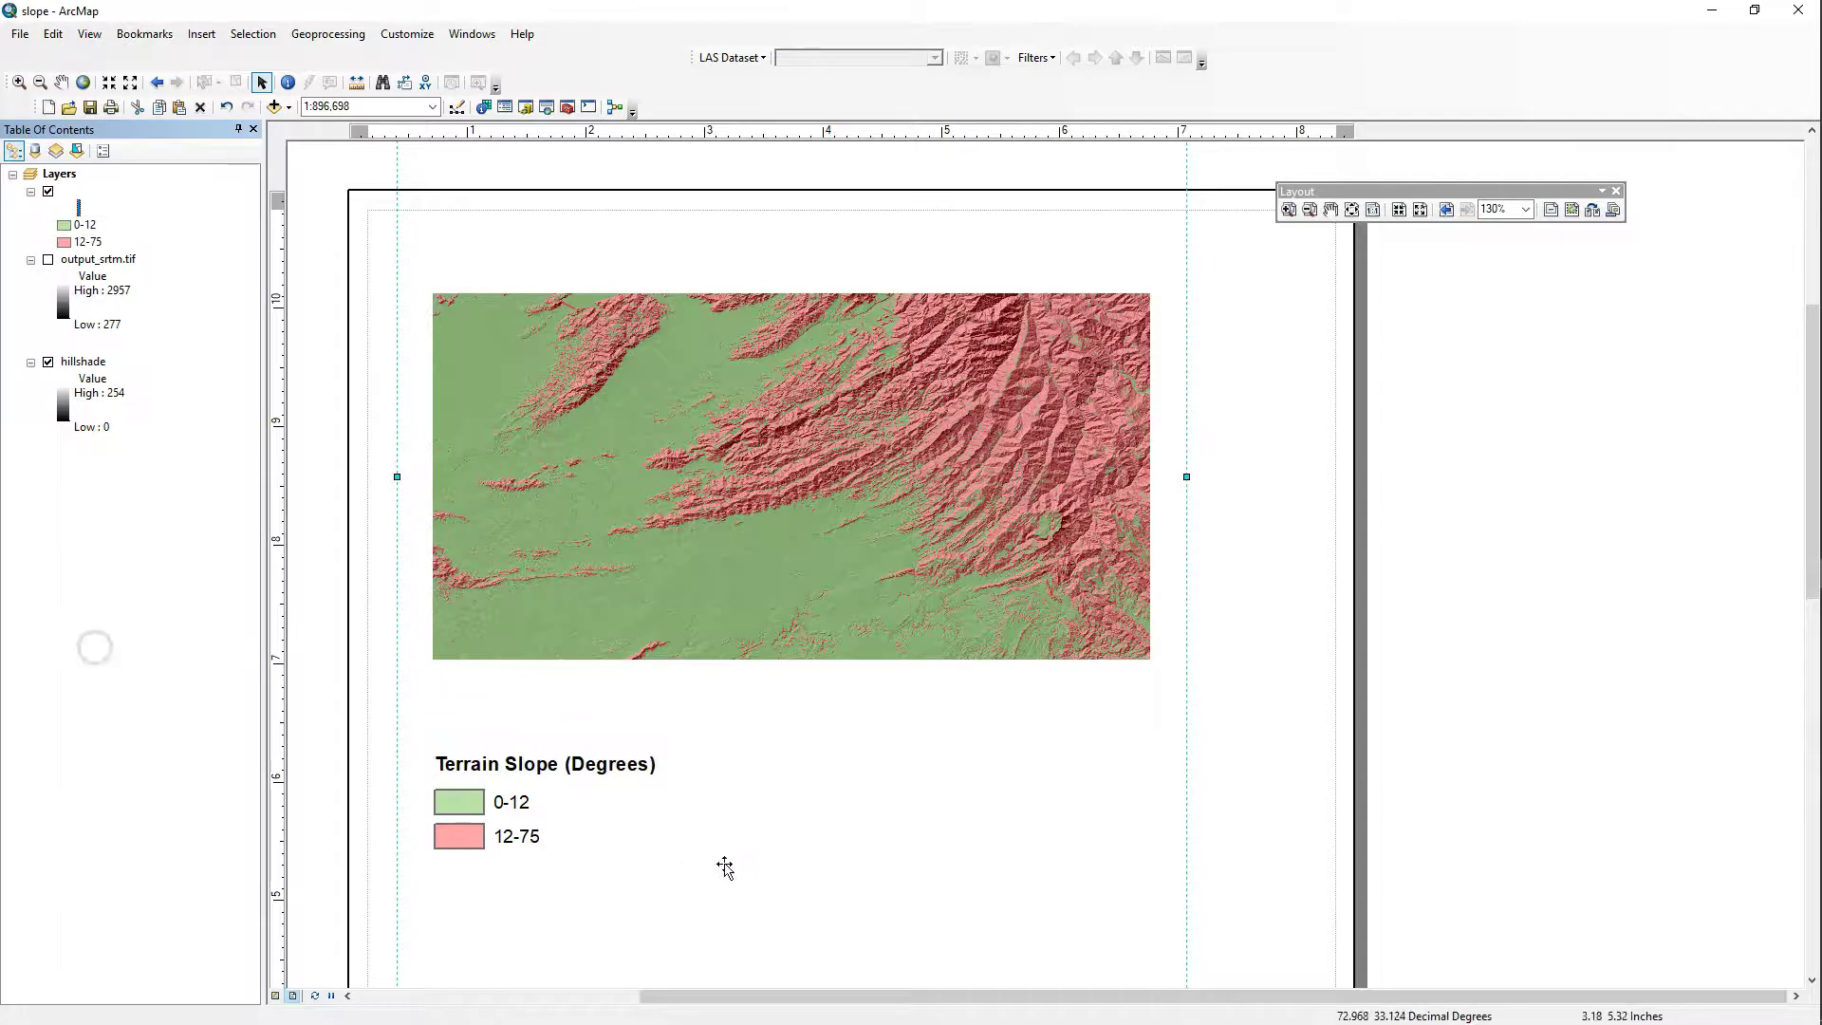
Move the legend up to sit closer beneath the map, and deselect it.
click(472, 835)
drag(465, 837, 467, 773)
click(845, 834)
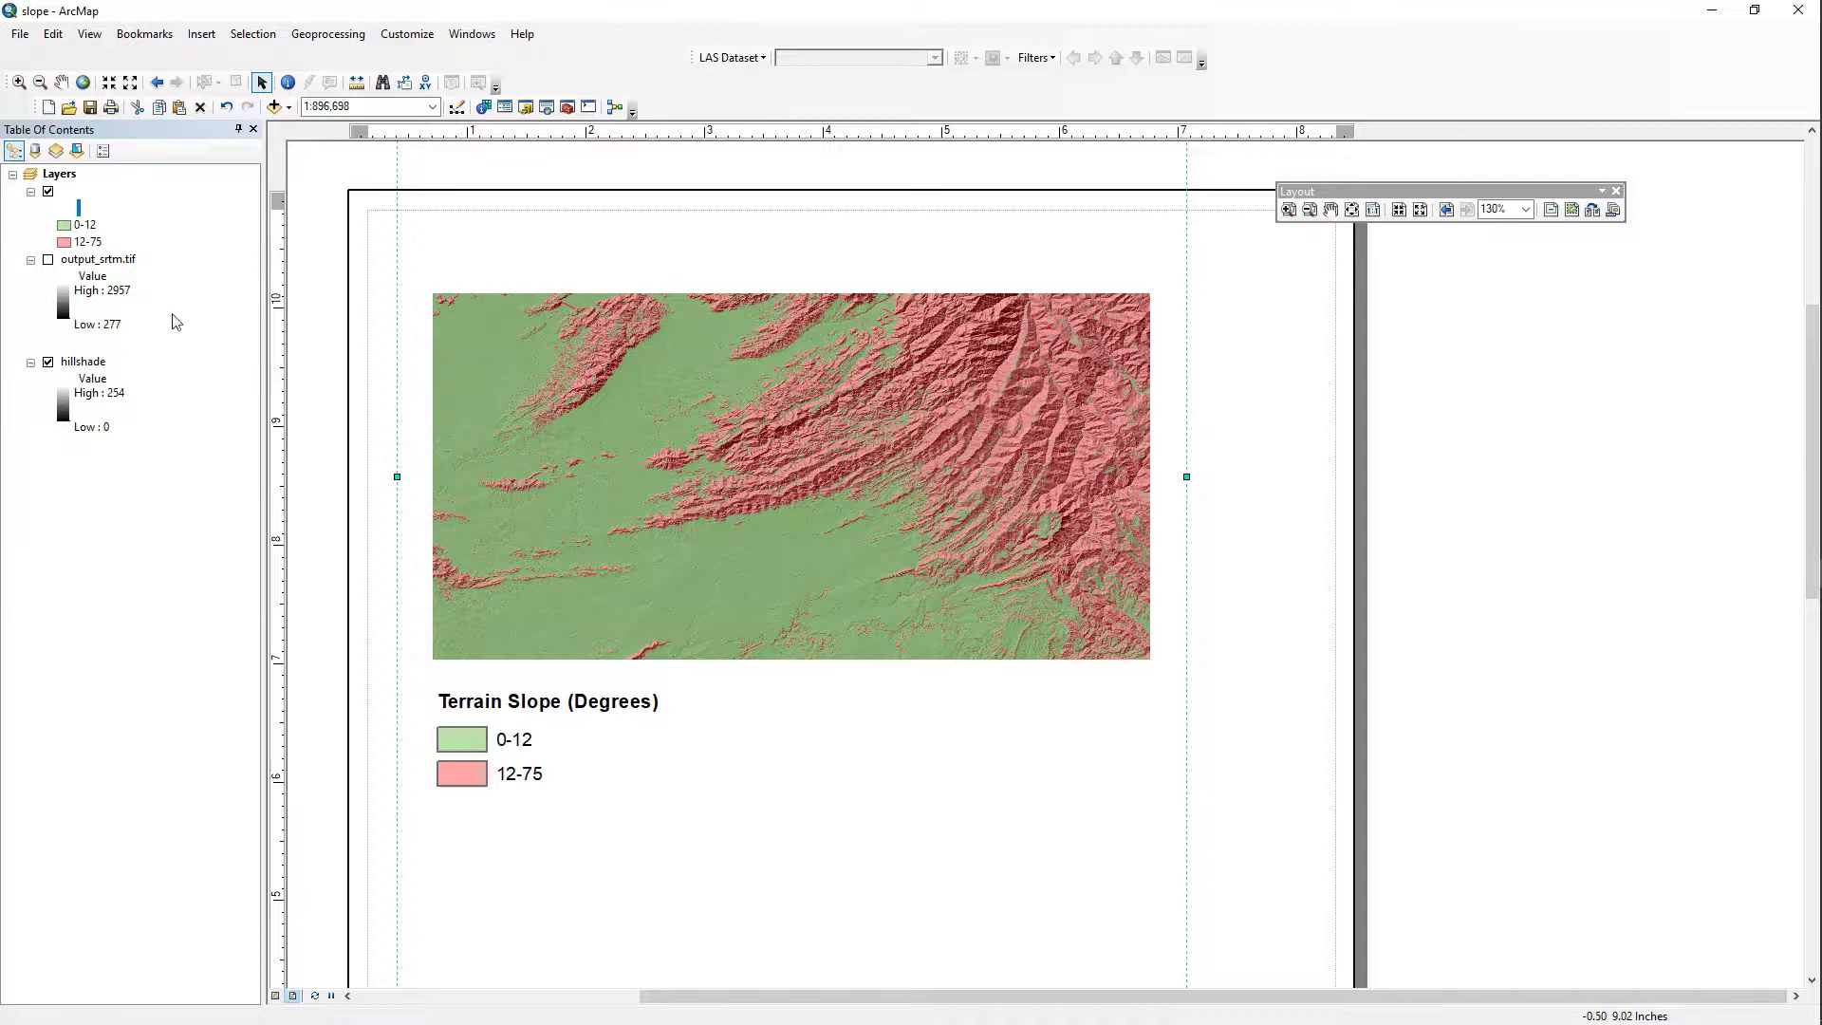
Change the green class label to 0-14 directly in the layer list.
click(90, 224)
click(93, 221)
key(End)
key(BackSpace)
key(Return)
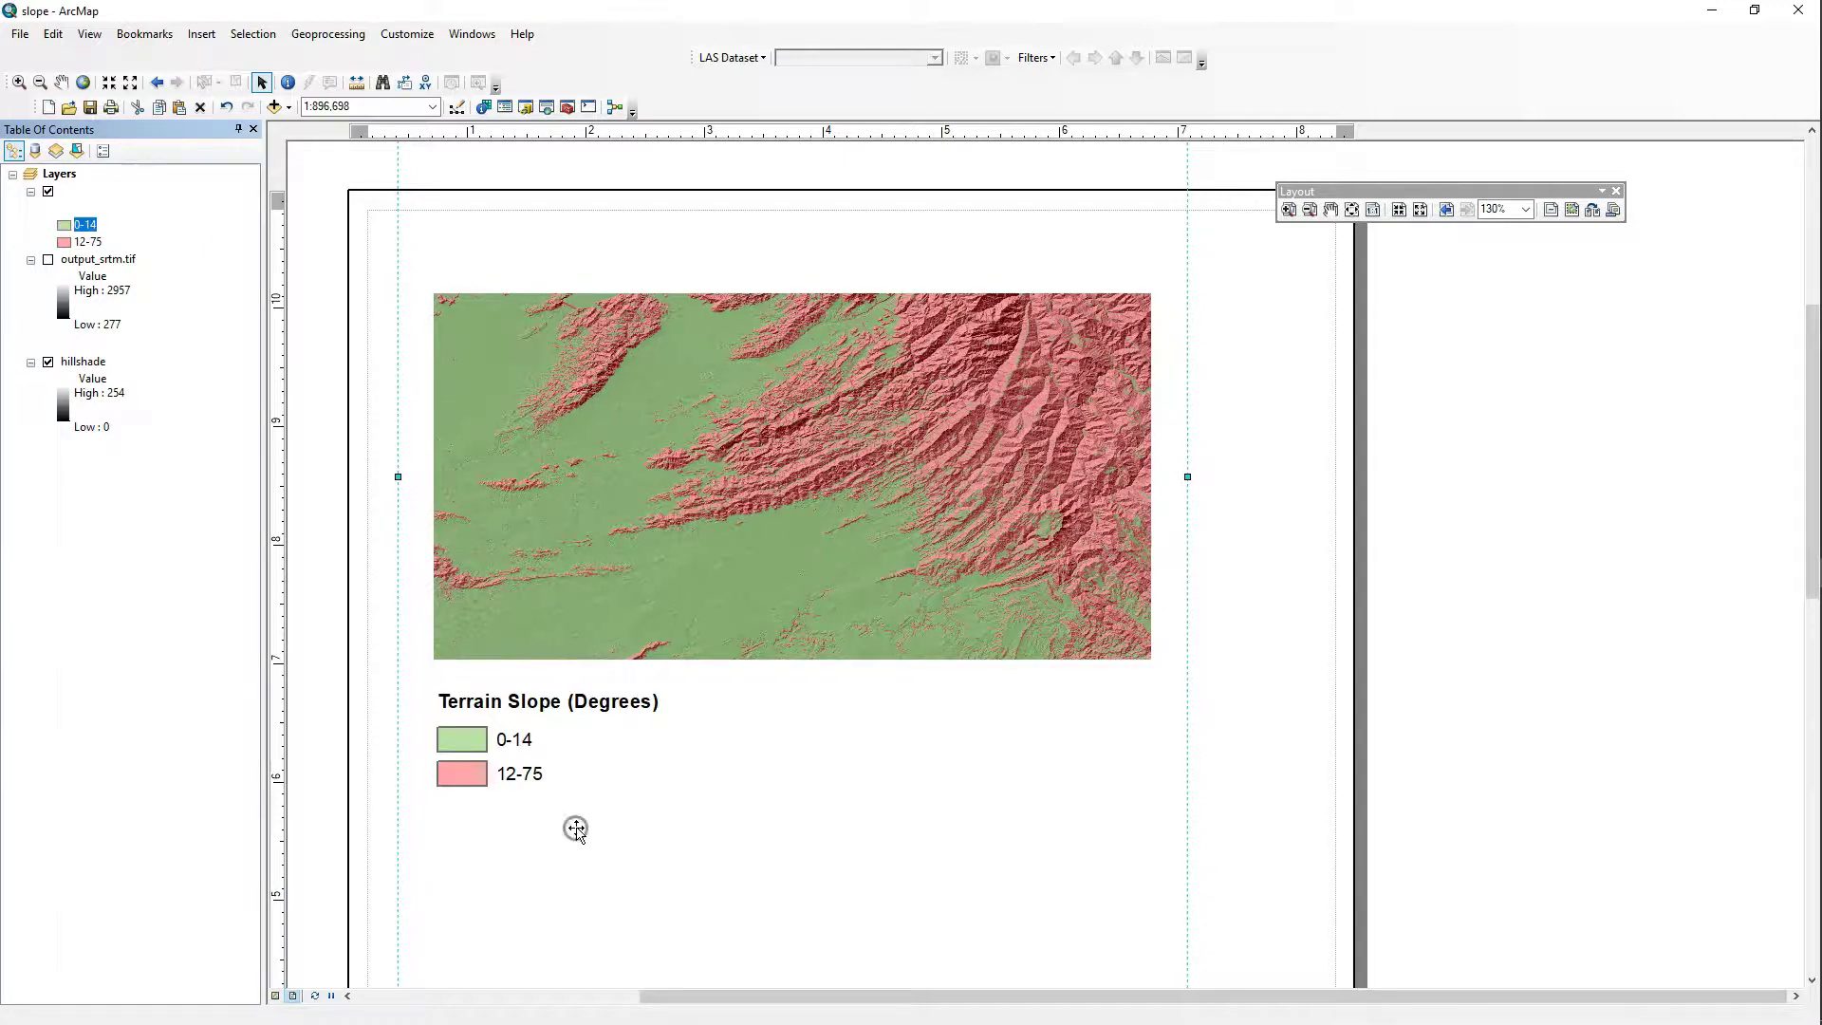
Set the green class label back to 0-12.
click(88, 224)
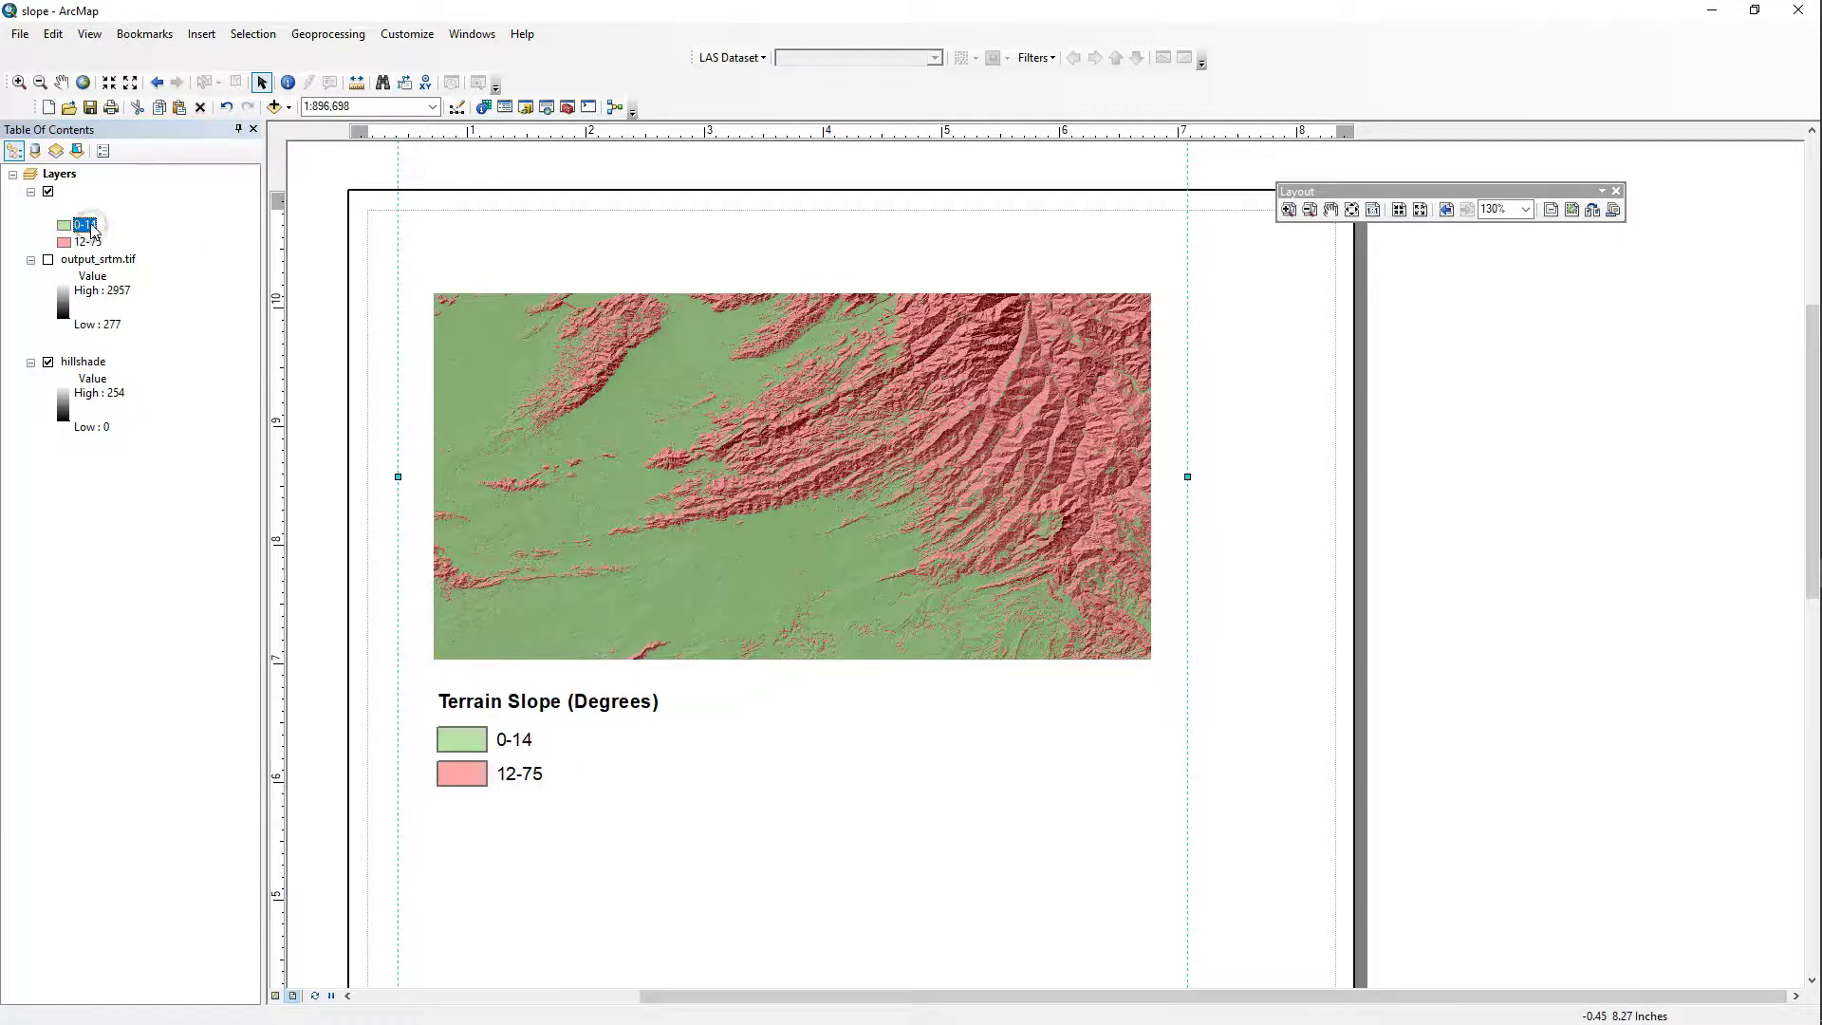
click(105, 224)
key(BackSpace)
text(2)
key(Return)
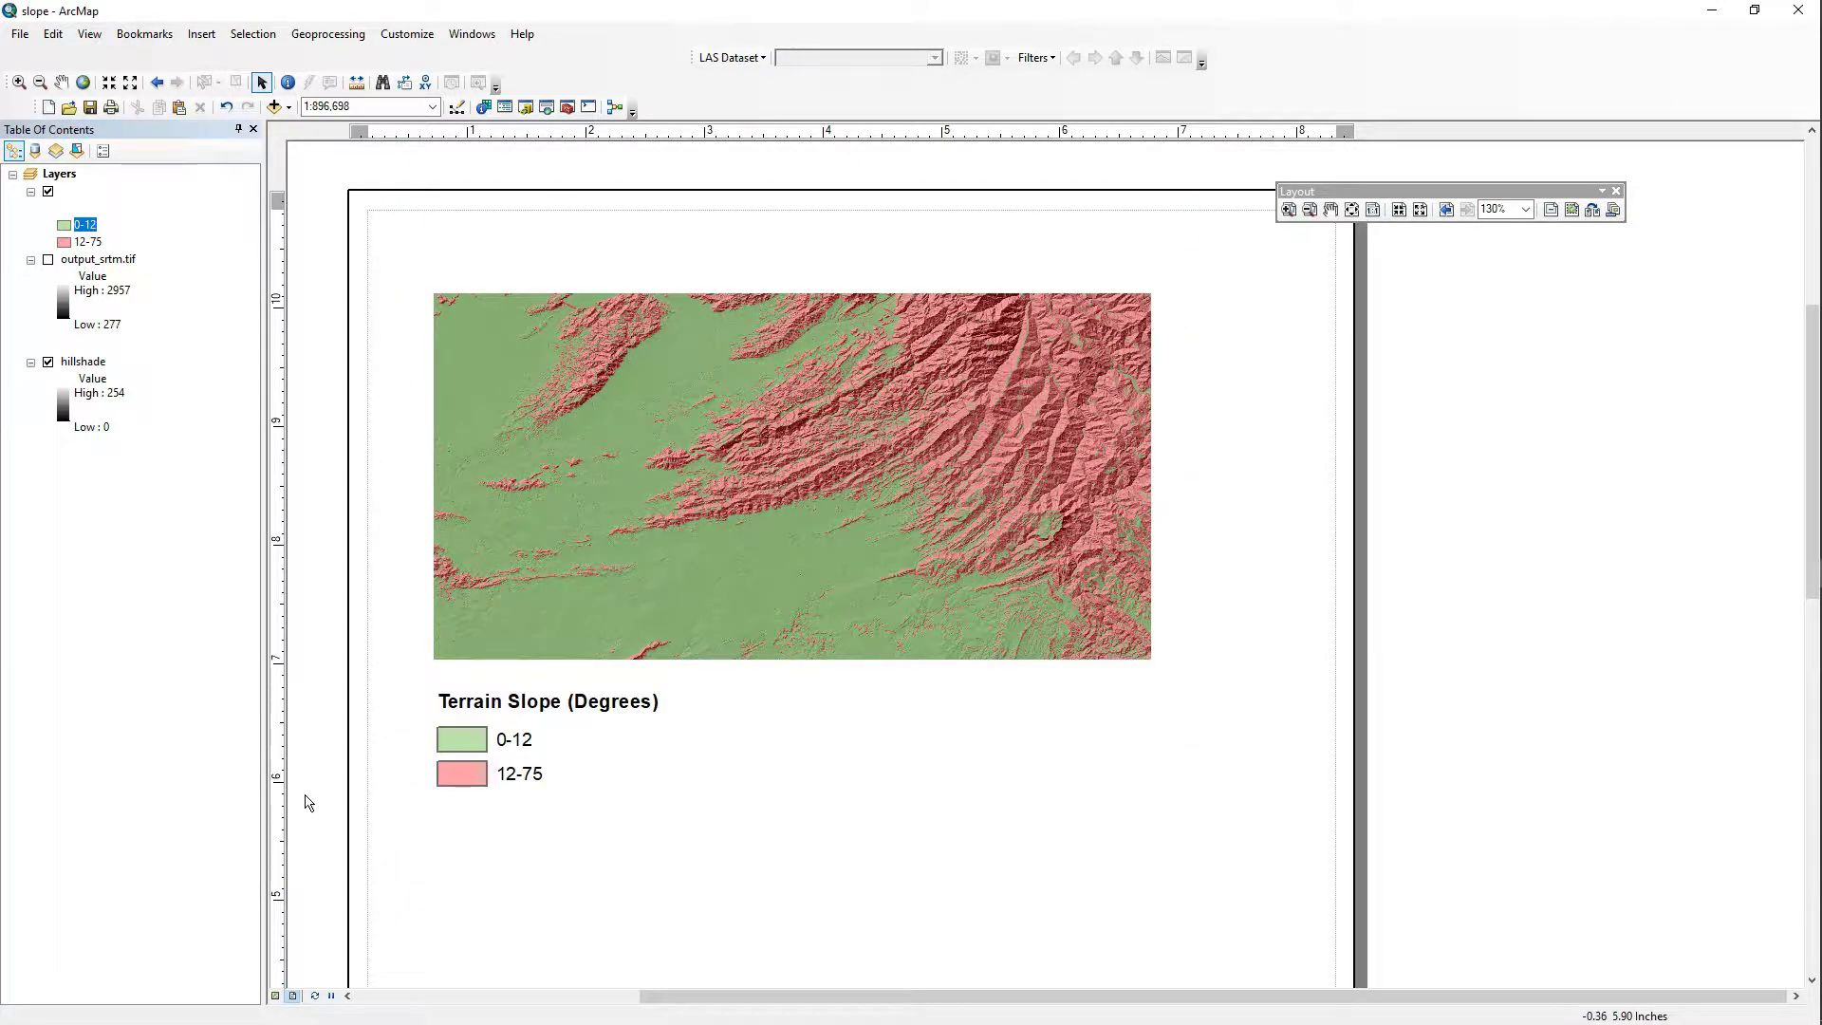
Nudge the legend slightly upward toward the map's lower edge.
click(474, 749)
drag(474, 749, 477, 741)
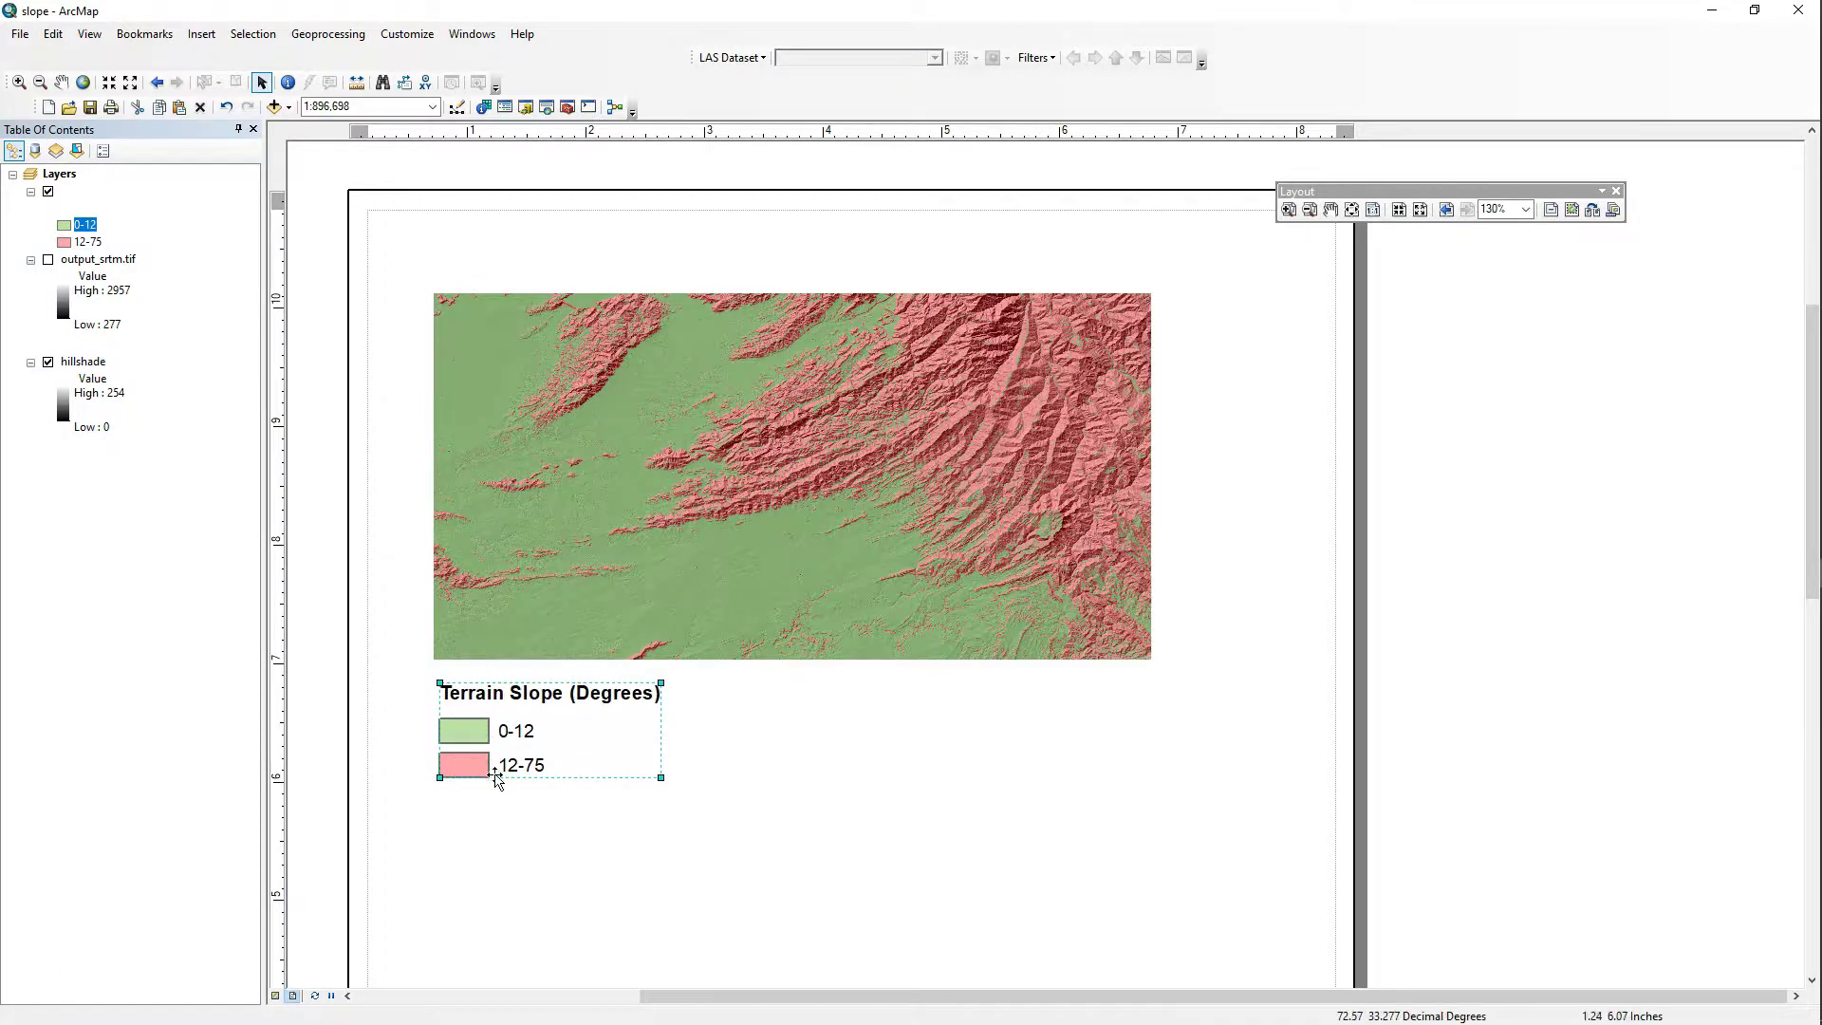